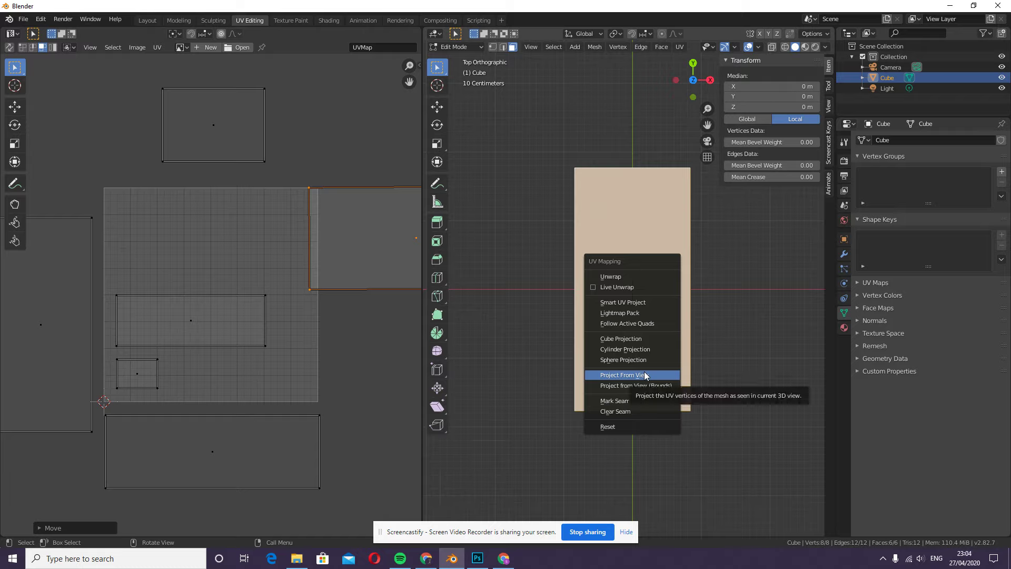
Step: Project only the cube's top face from the top view and move its UV island near the left edge of the UV space
left_click(645, 376)
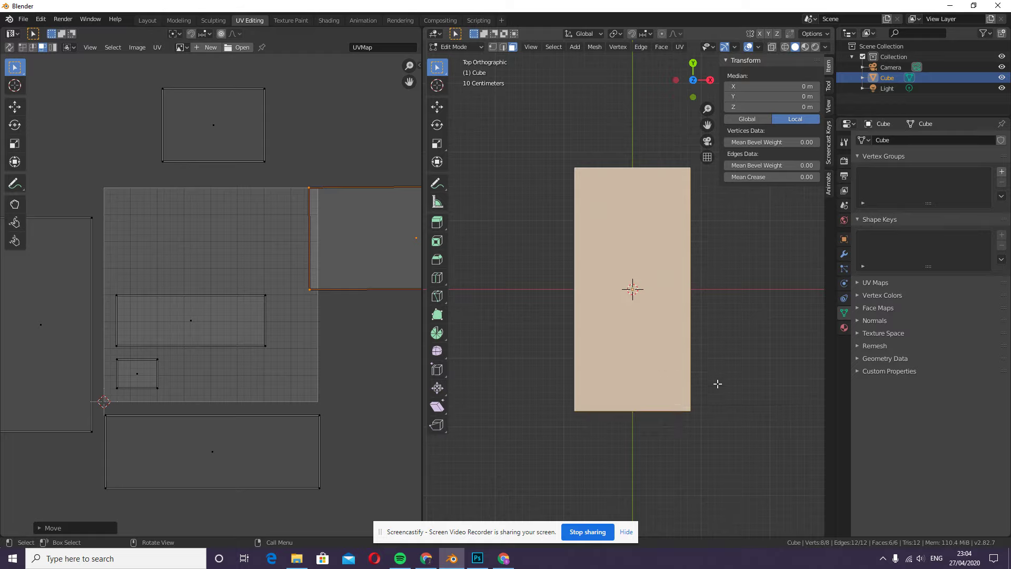
left_click(638, 291)
key("u")
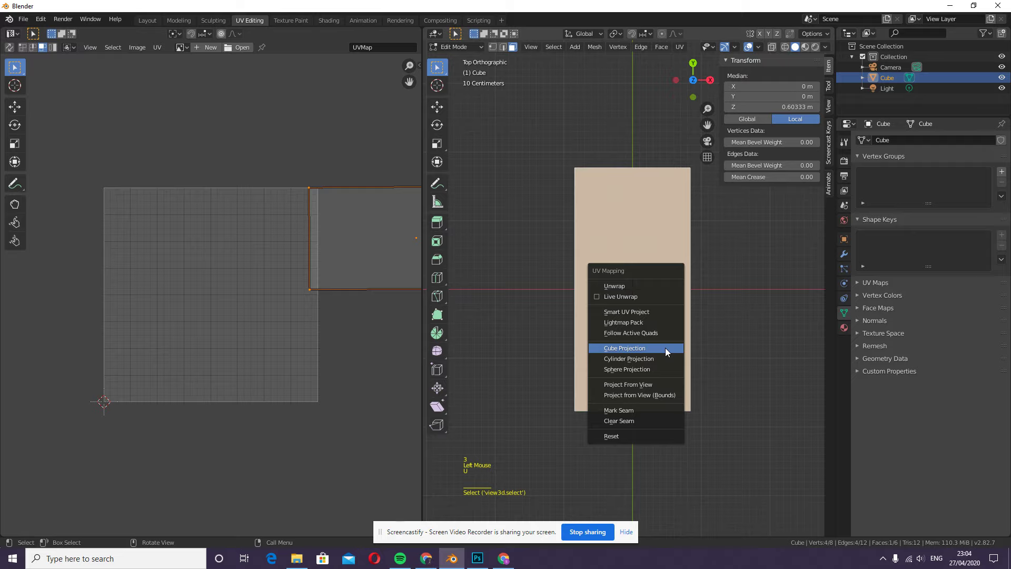
left_click(639, 385)
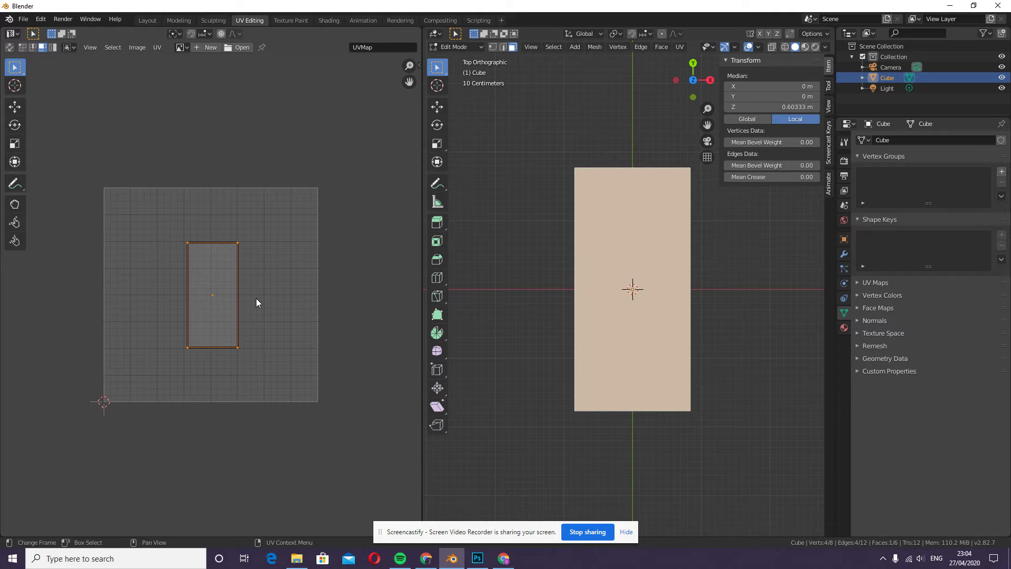
key("g")
left_click(184, 268)
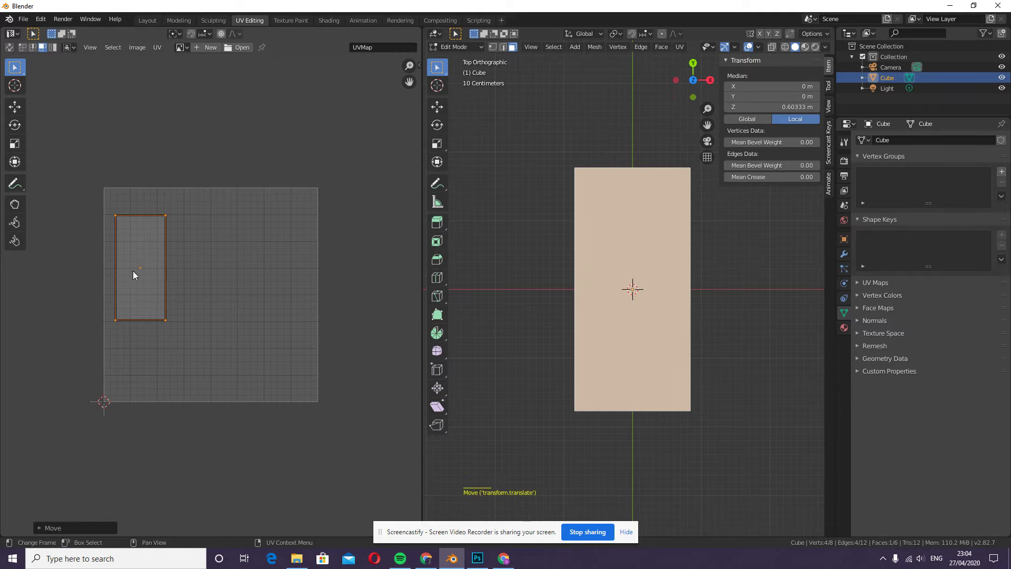
Step: Load diffuse_brick.png from G:\My Drive\Blender - Google\vfx\textures\Bricks as the UV editor's image
left_click(234, 49)
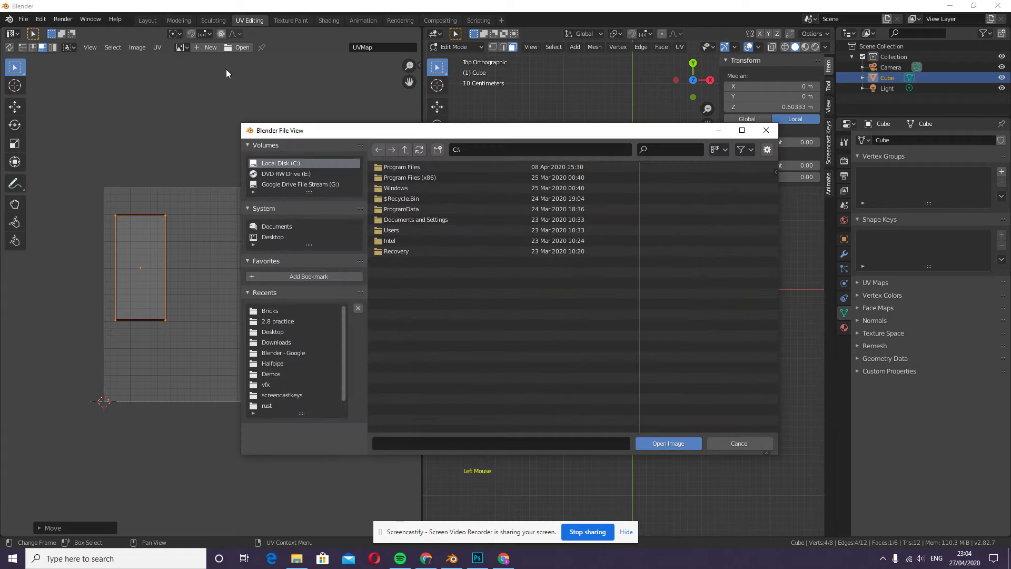
left_click(307, 185)
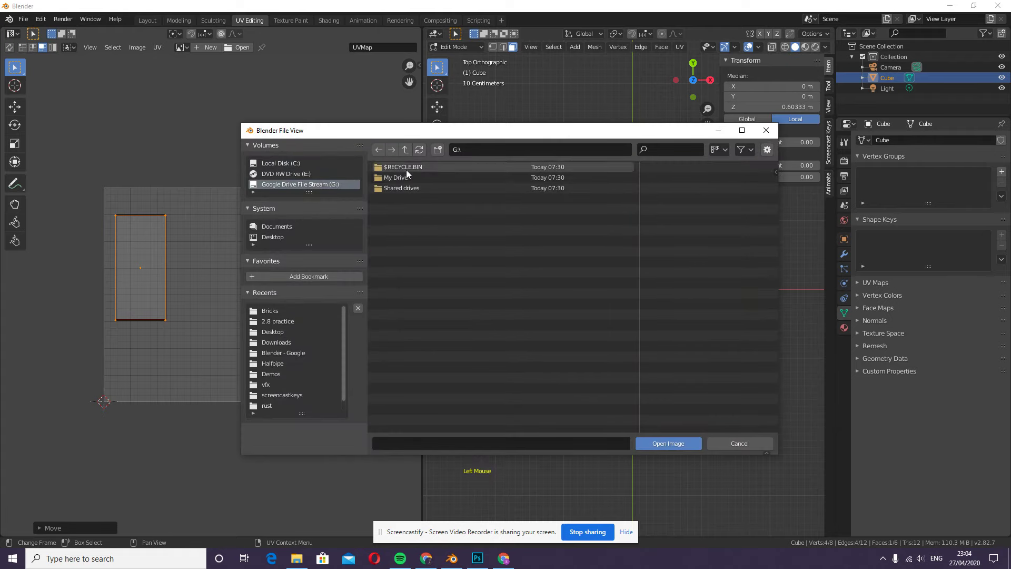
double_click(394, 176)
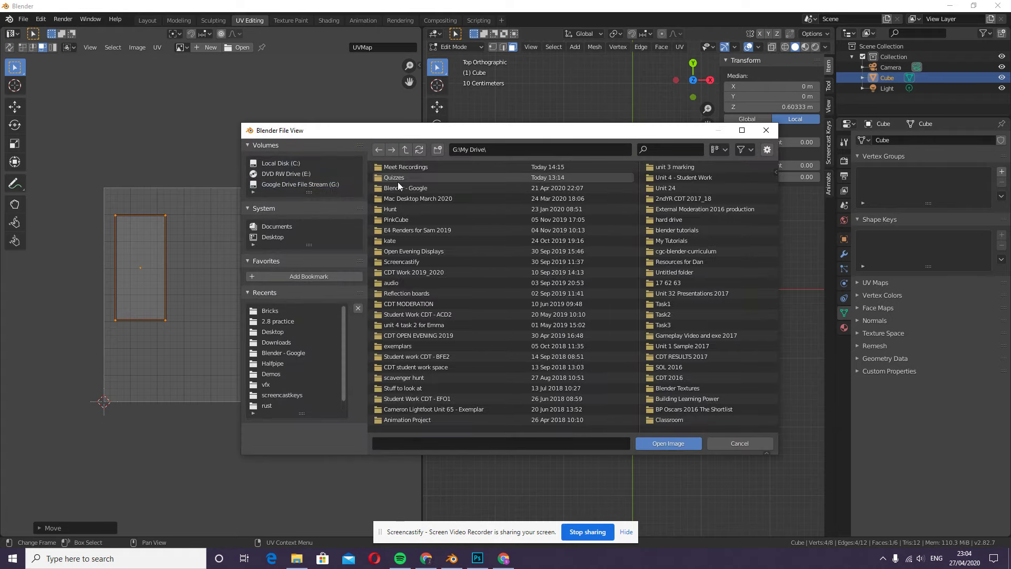
double_click(401, 188)
double_click(393, 188)
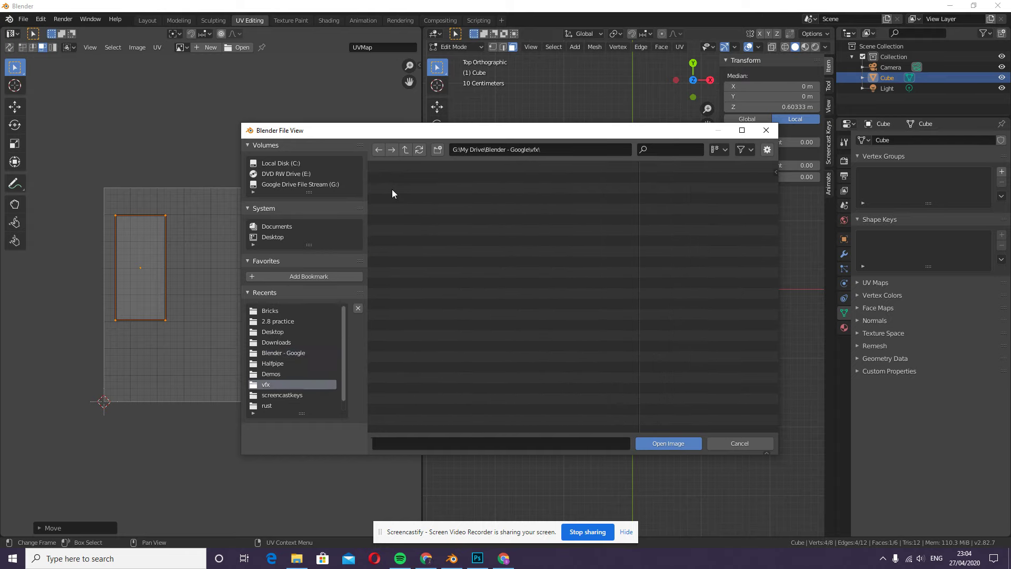
double_click(383, 169)
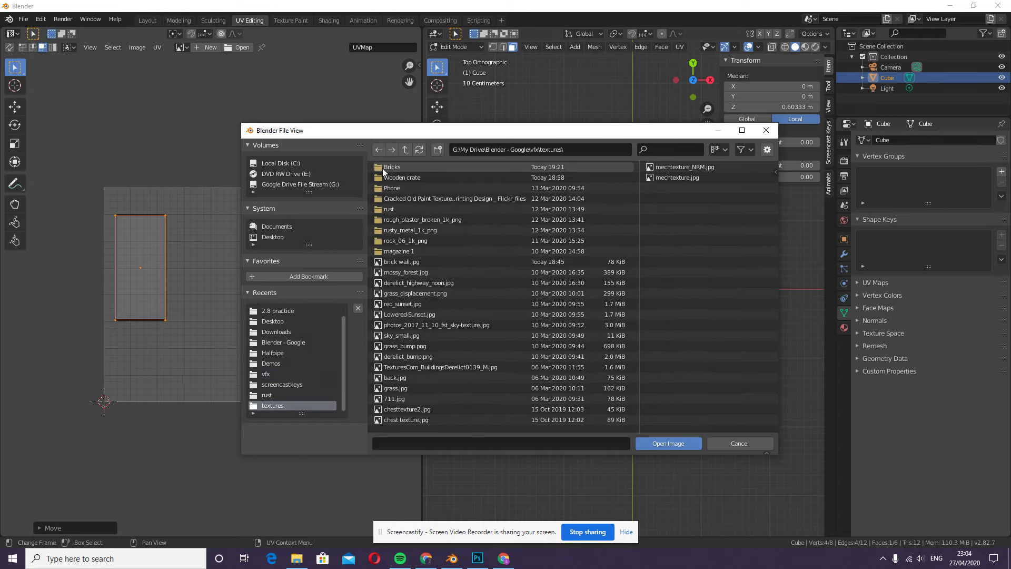
double_click(384, 167)
left_click(399, 176)
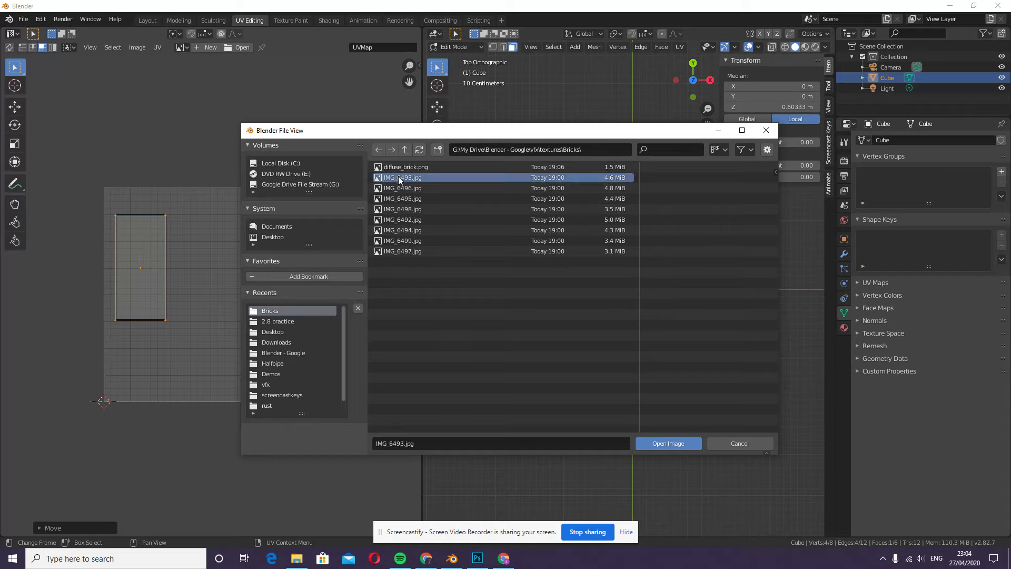
left_click(399, 167)
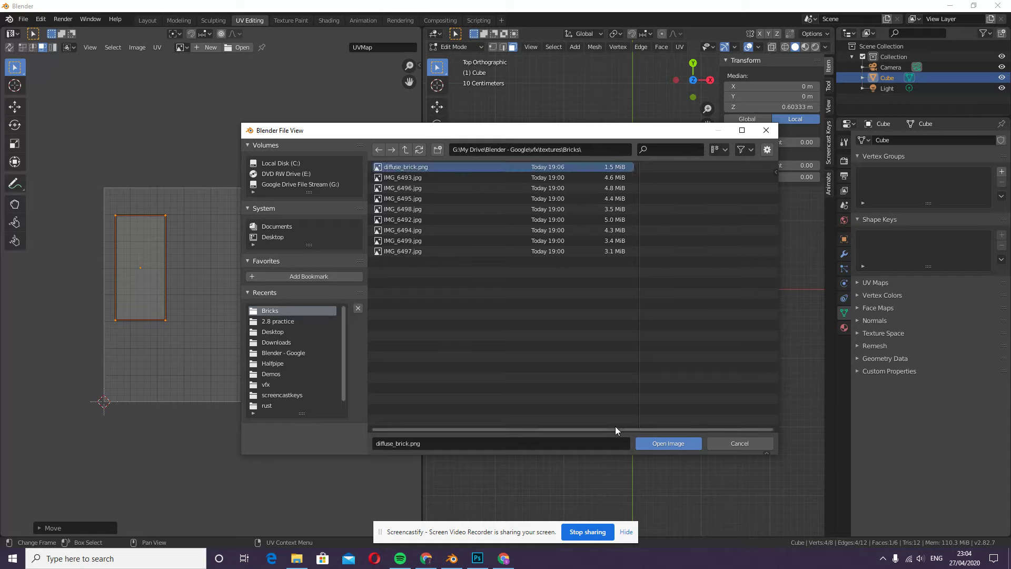
left_click(665, 444)
Step: Rotate the top face's UV island about 90° and move it over the horizontal brick photo with the recessed face
scroll(220, 235, "down", 4)
middle_click_drag(181, 323, 225, 310, "shift")
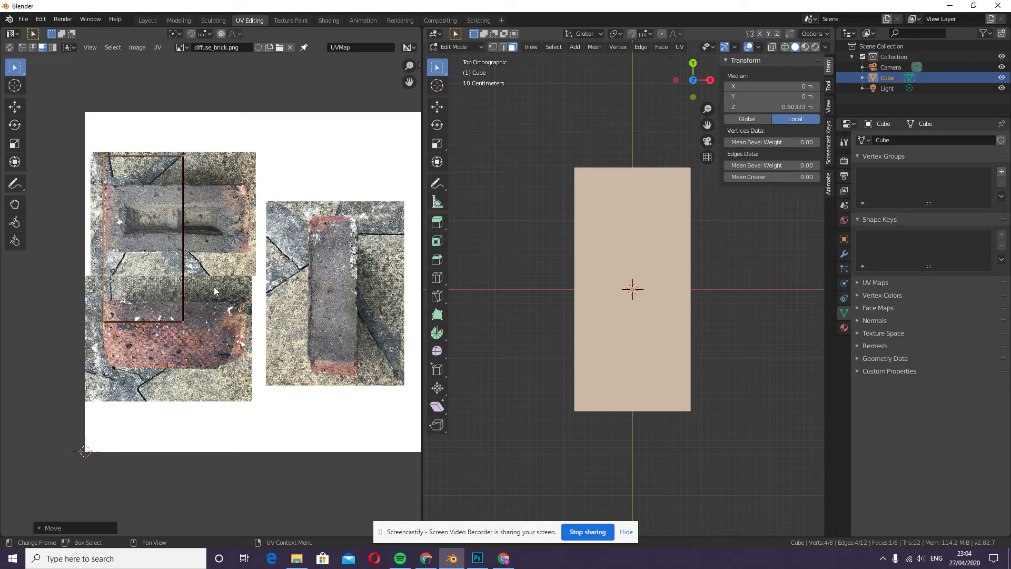
key("alt+a")
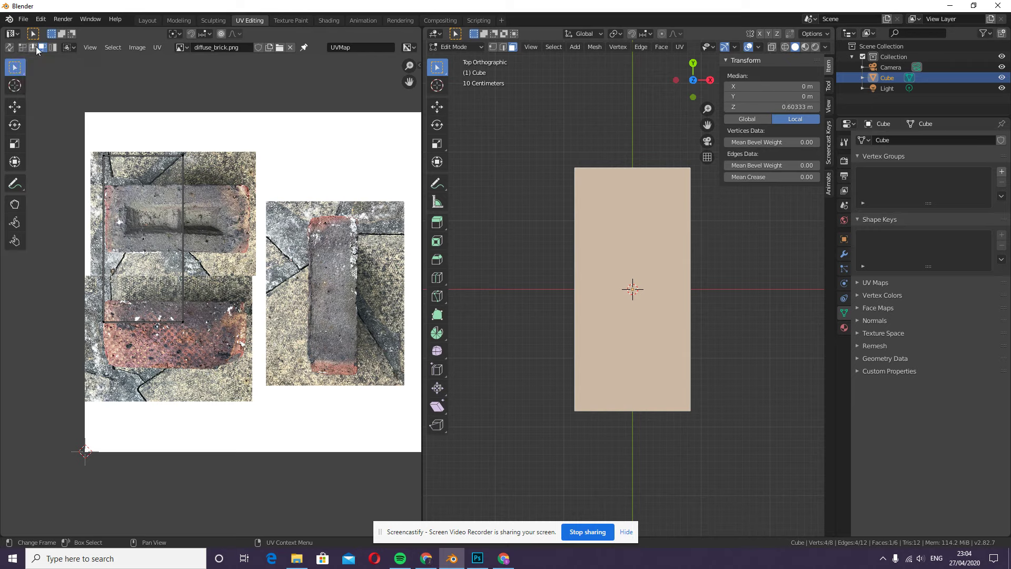
left_click(143, 241)
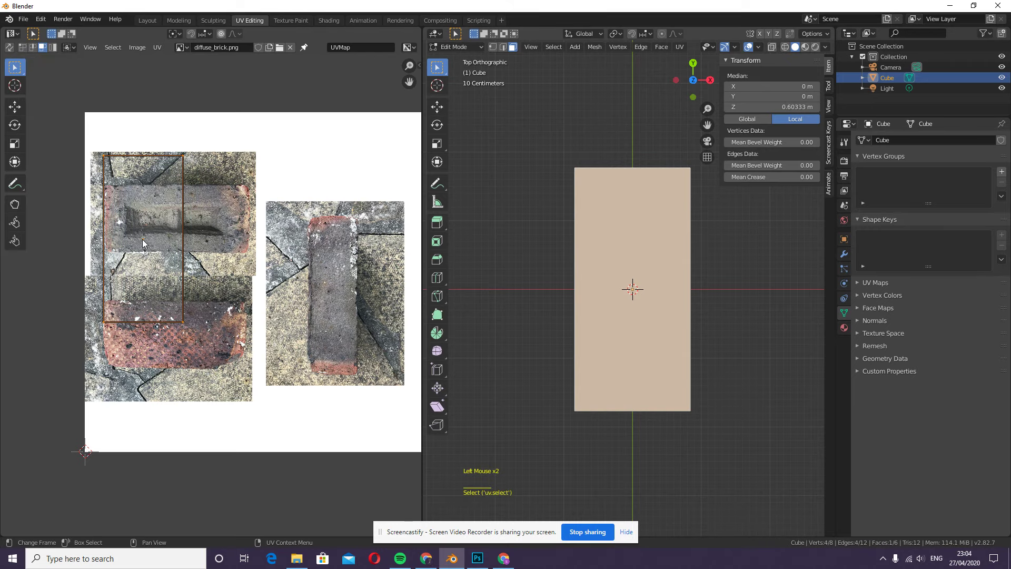
key("r")
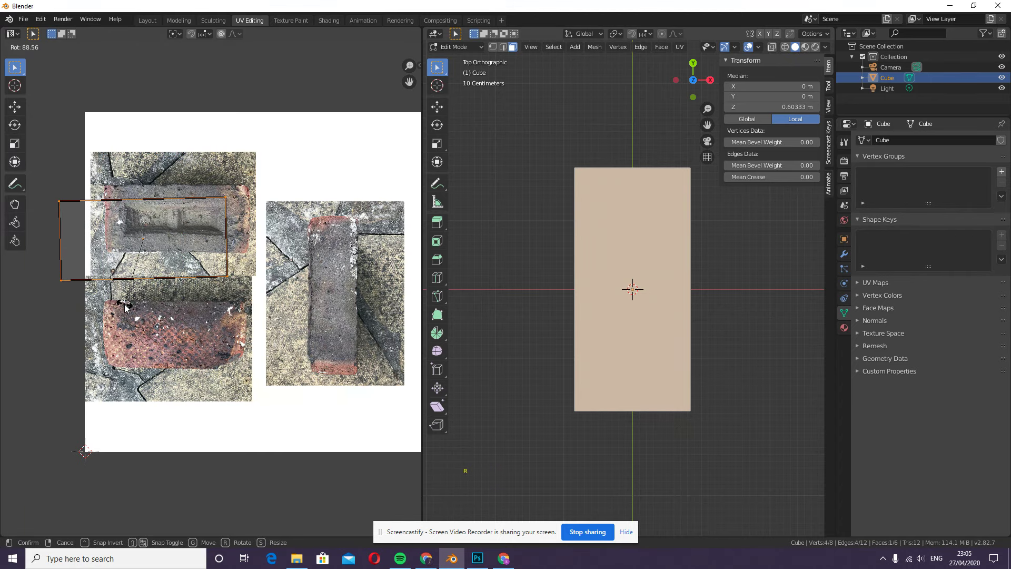
left_click(287, 336)
key("g")
left_click(317, 306)
Step: Scale down the UV island and fine-tune its rotation and position to fit the outline of the recessed brick face
key("r")
left_click(317, 309)
key("s")
left_click(287, 300)
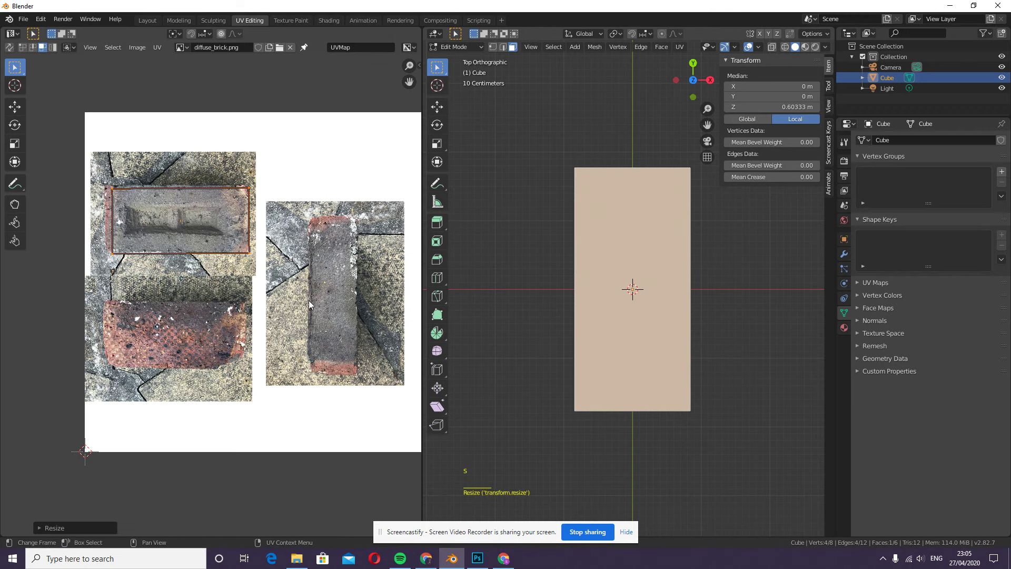
key("g")
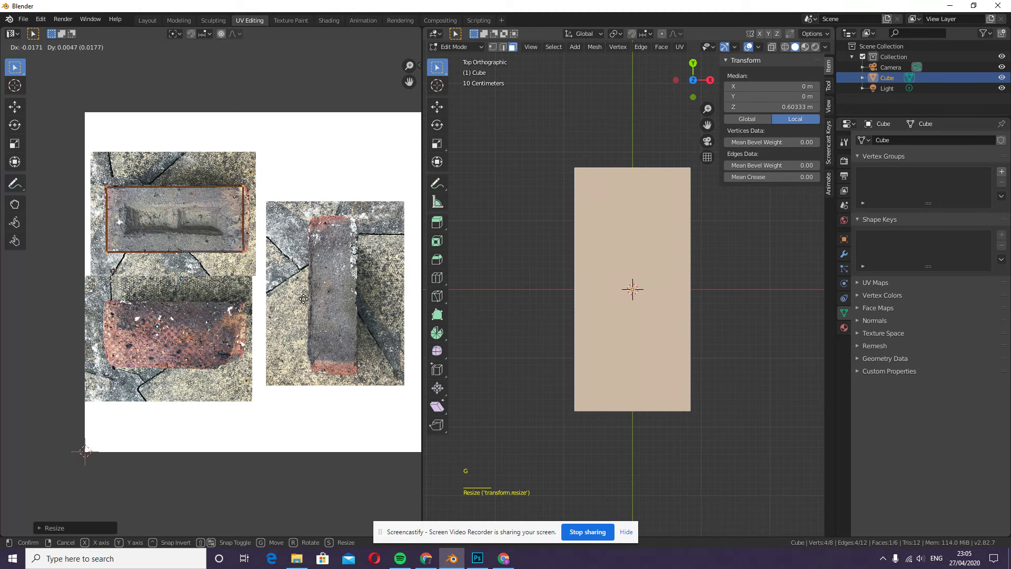
left_click(327, 315)
key("r")
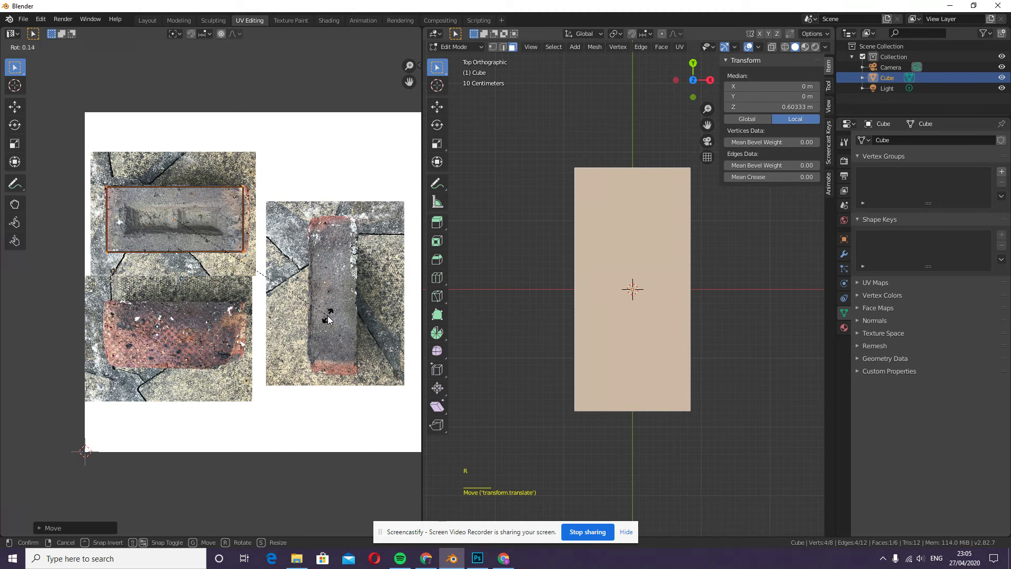
left_click(327, 317)
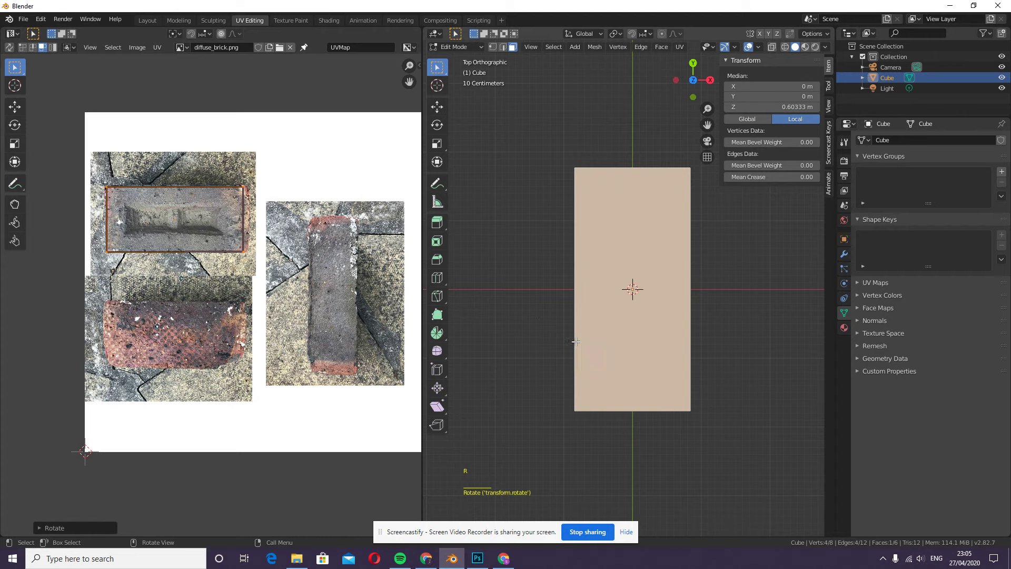
Step: Return the cube to Object Mode and create a new image texture that uses diffuse_brick.png
middle_click_drag(586, 406, 693, 380)
key("Tab")
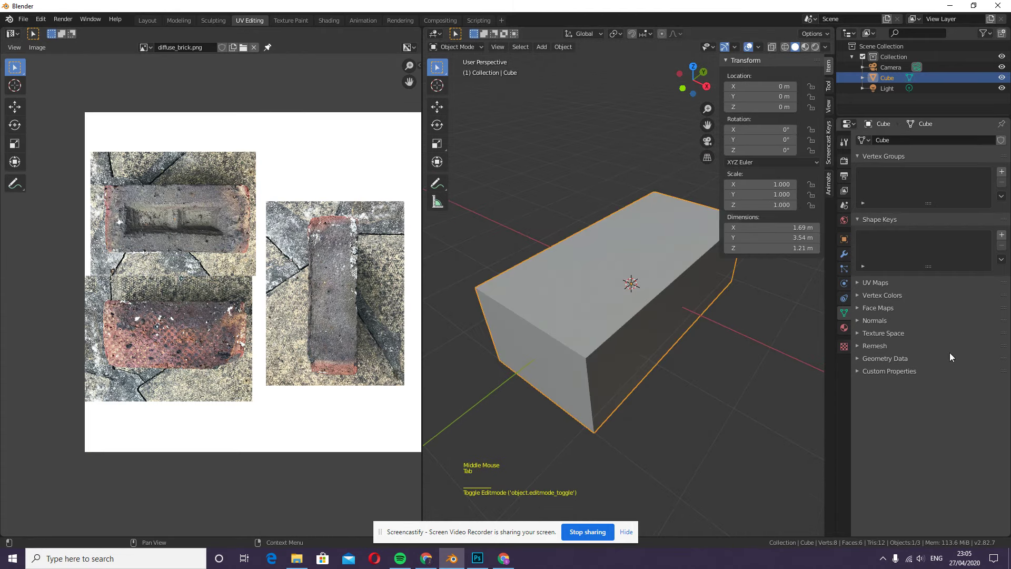
left_click(844, 327)
left_click(844, 346)
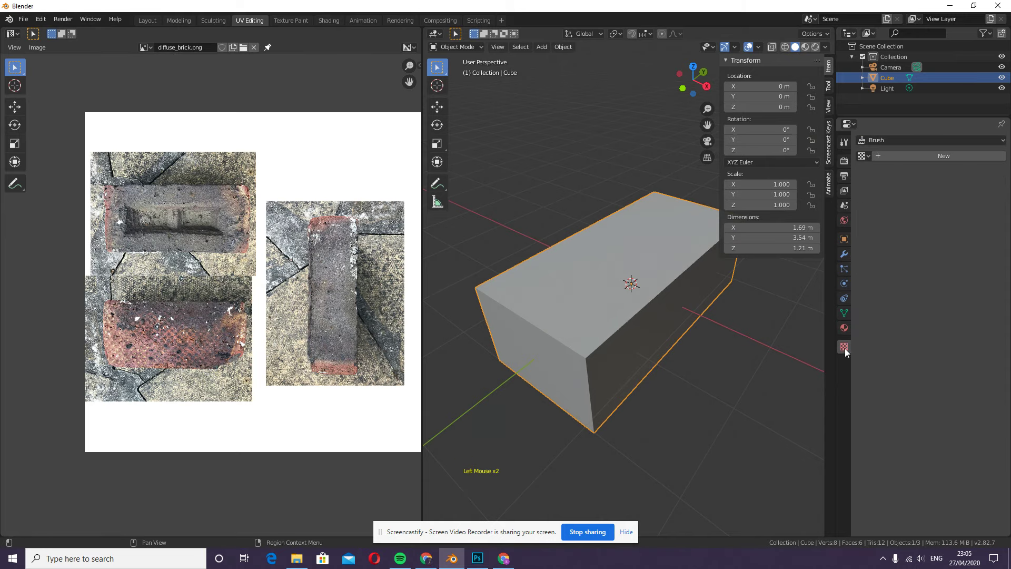
left_click(919, 158)
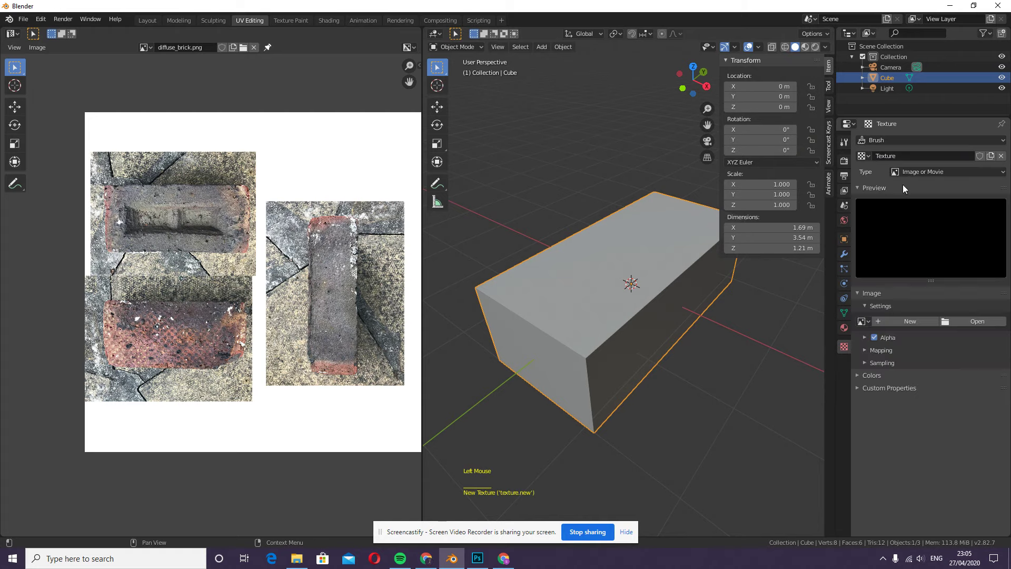
left_click(866, 321)
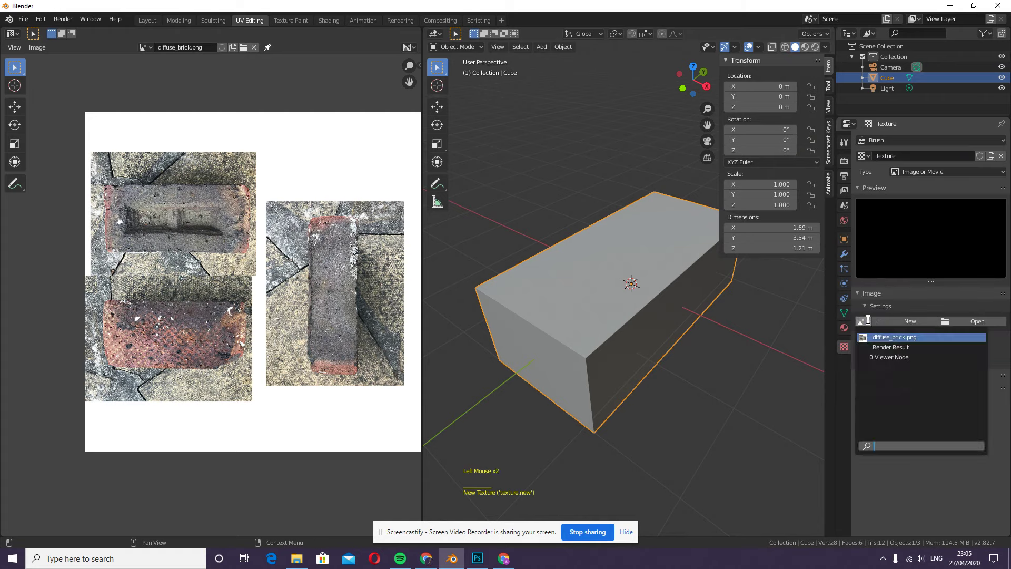
left_click(914, 338)
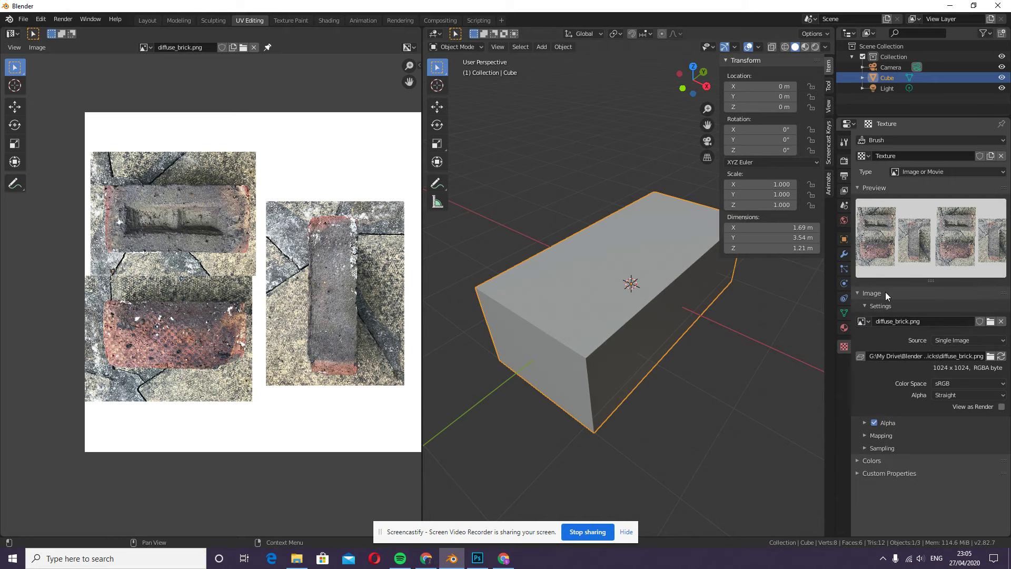
Step: Split the image editor horizontally, change the lower area to the Shader Editor, and reposition the Principled BSDF node there
left_click(7, 530)
left_click_drag(7, 530, 16, 232)
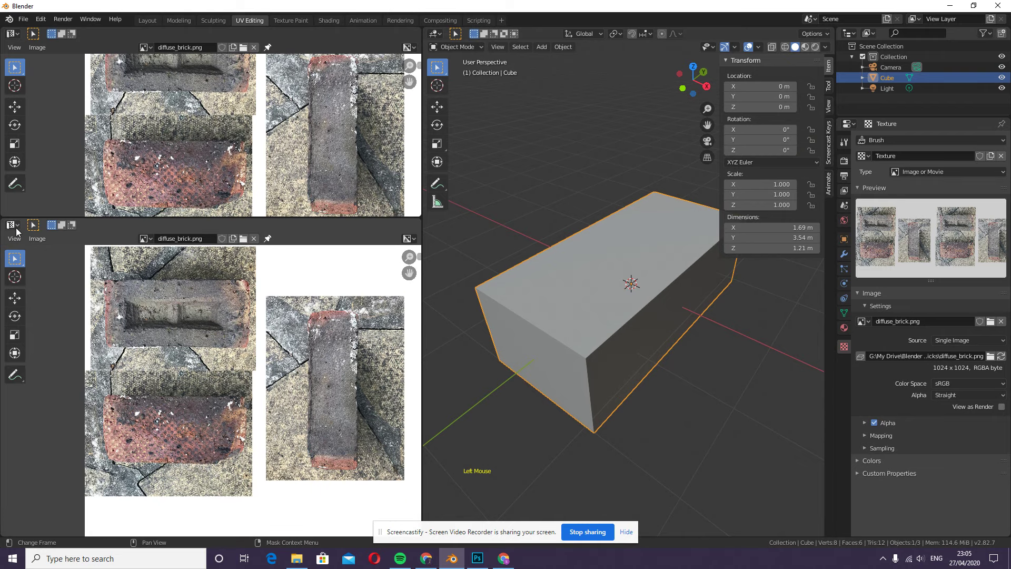
left_click(17, 232)
left_click(29, 298)
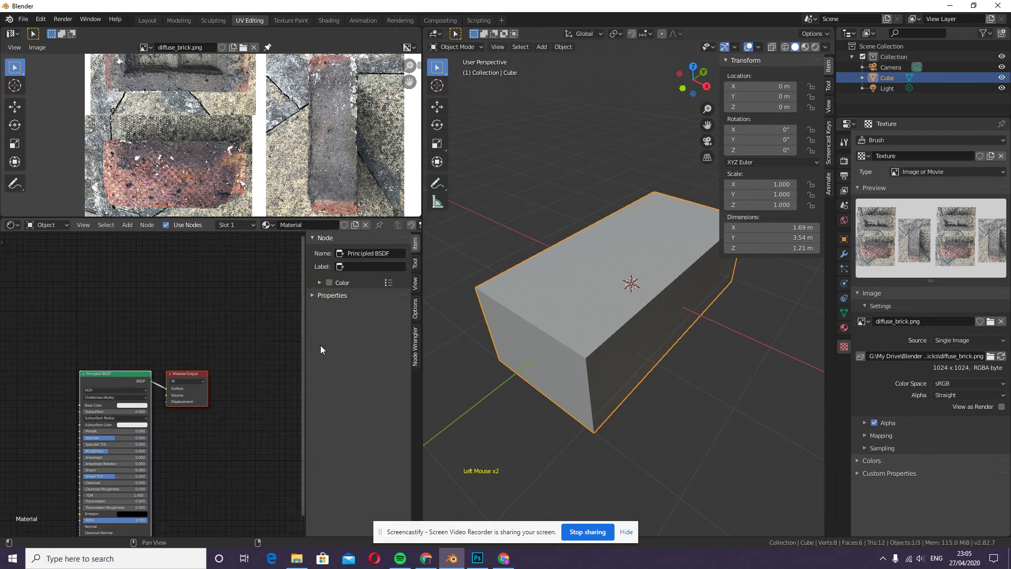
left_click_drag(112, 374, 200, 279)
scroll(197, 337, "up", 4)
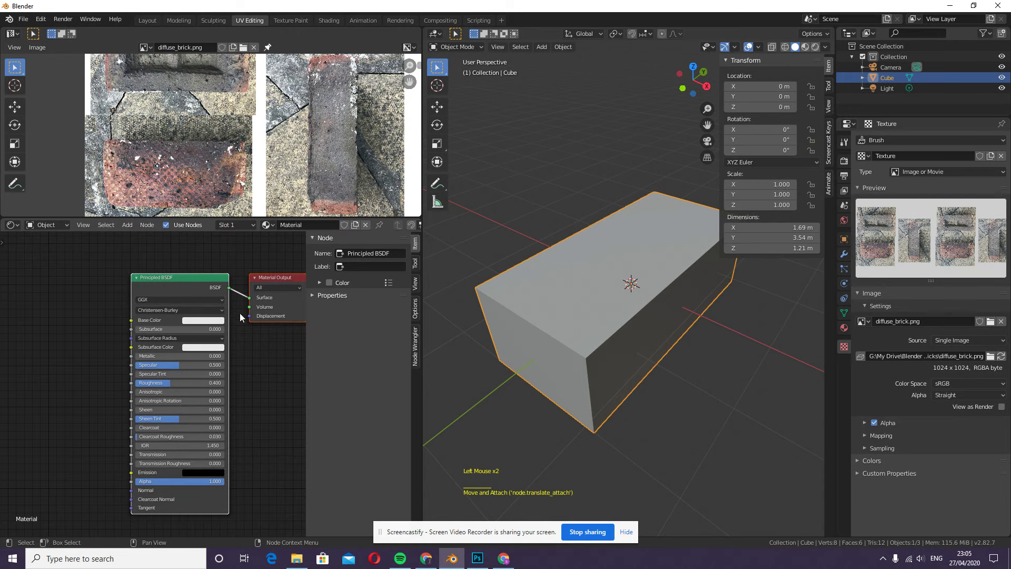
Step: With the cube's material properties shown, add an Image Texture node and connect its Color output to the Principled BSDF's Base Color
left_click(844, 327)
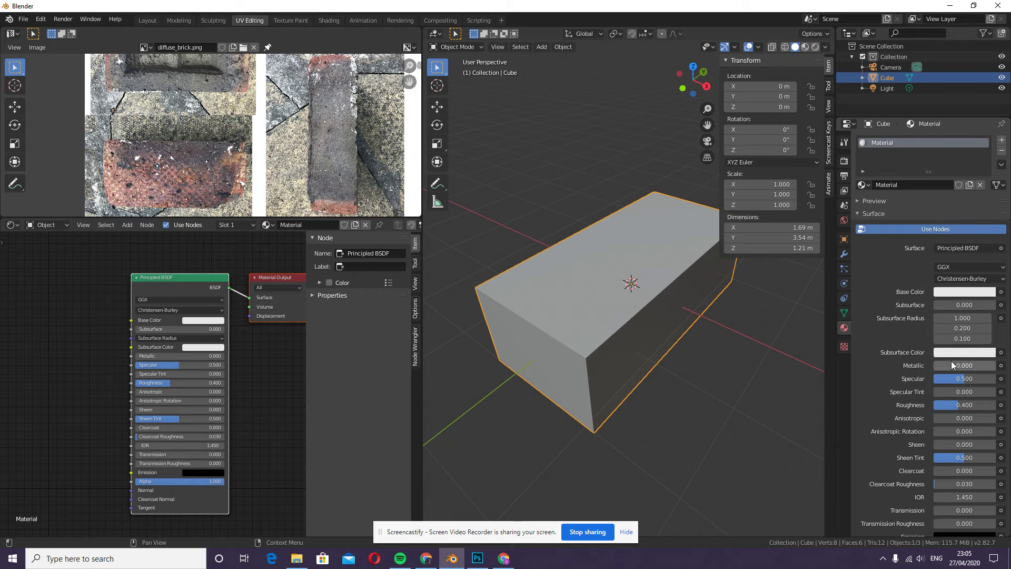
left_click(849, 327)
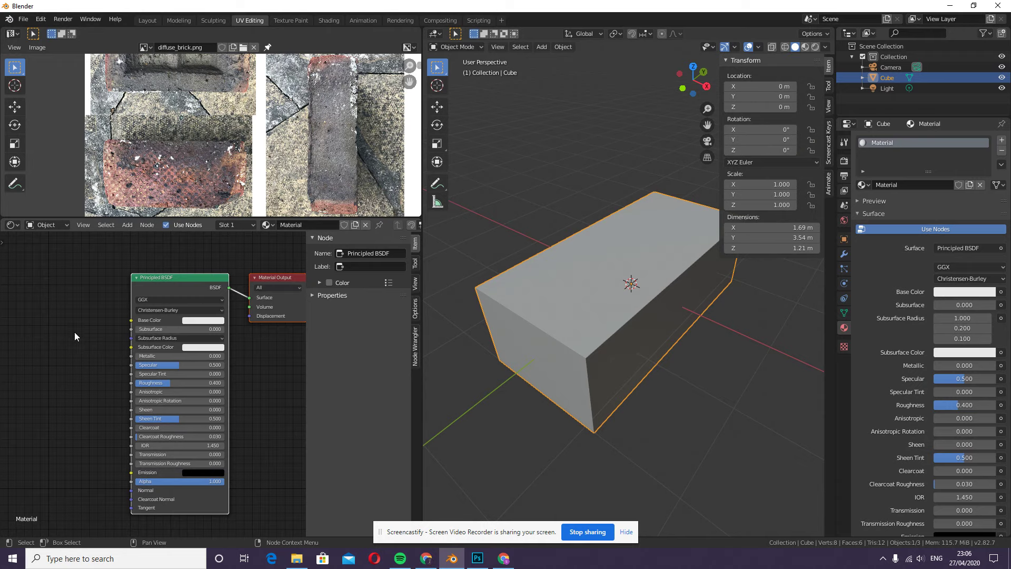
key("shift+a")
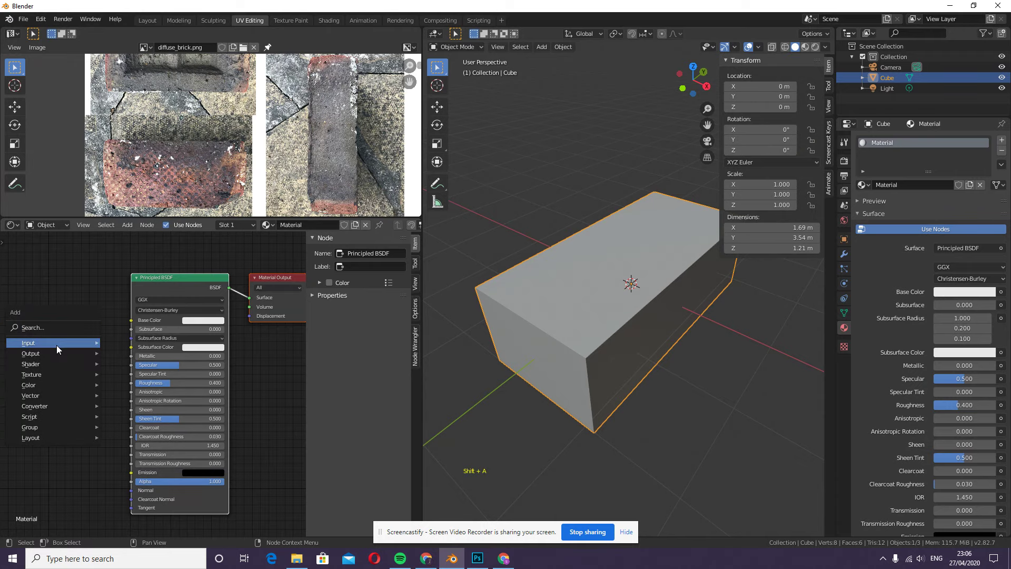
mouse_move(58, 376)
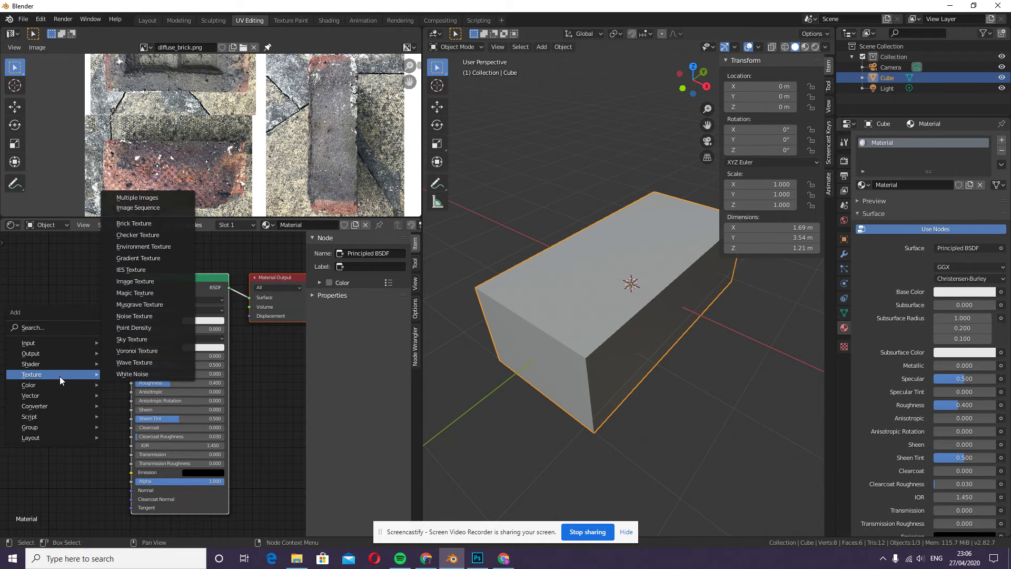
left_click(140, 280)
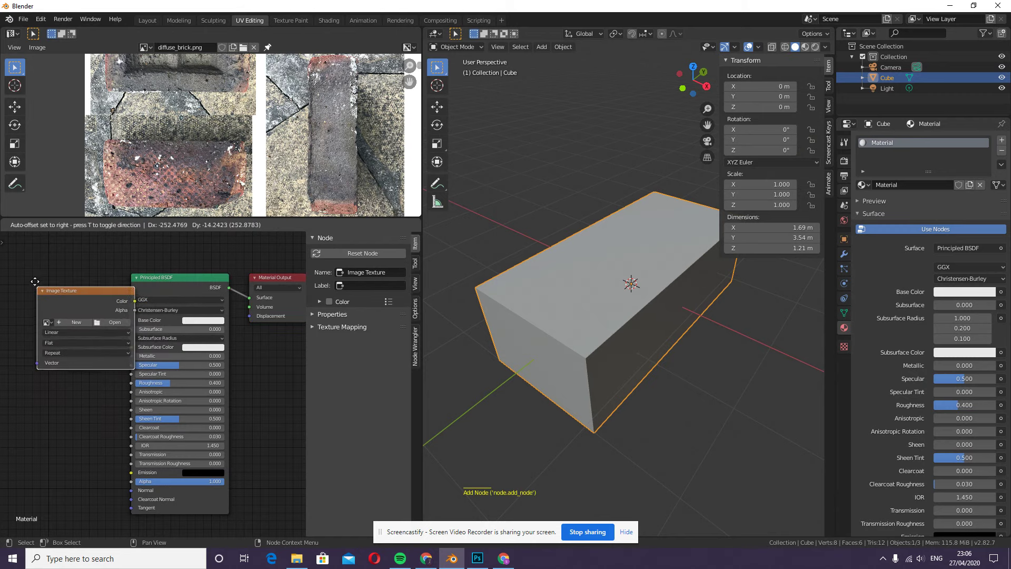
left_click(9, 286)
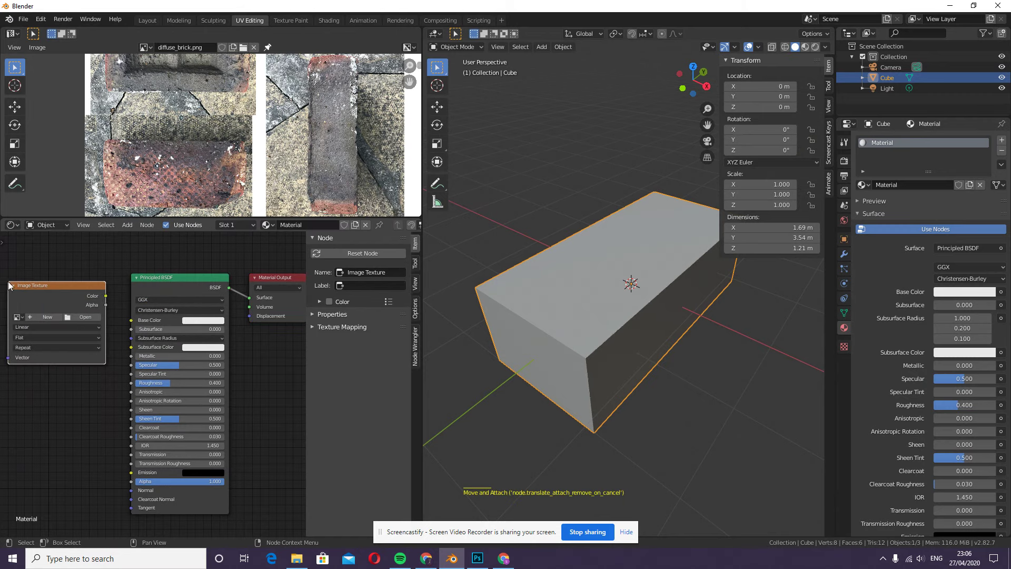
left_click(160, 279)
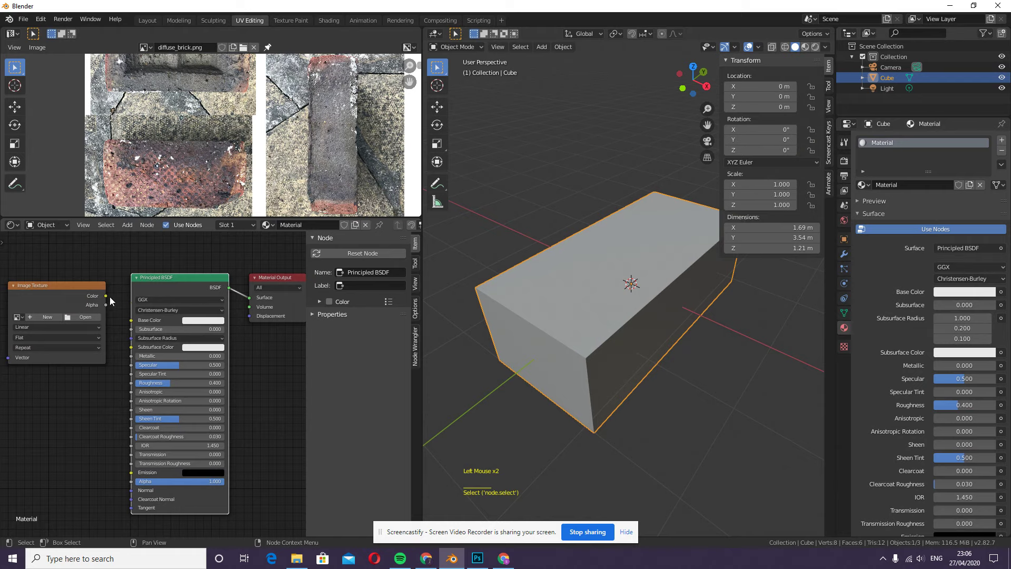
left_click_drag(105, 295, 131, 320)
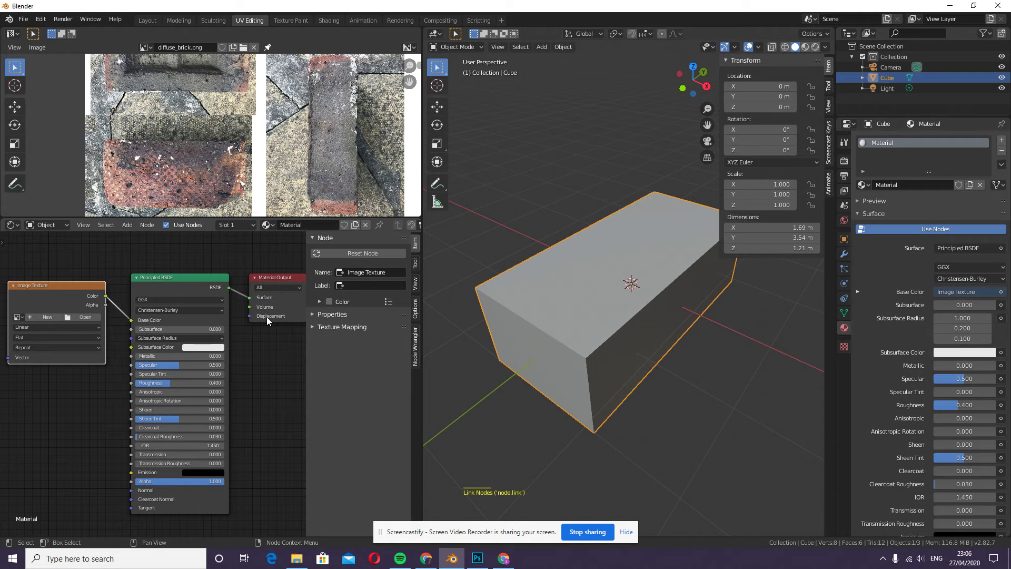
Step: Assign diffuse_brick.png to the Image Texture node, show the texture properties, and shift the node slightly away from the editor's edge
left_click(19, 317)
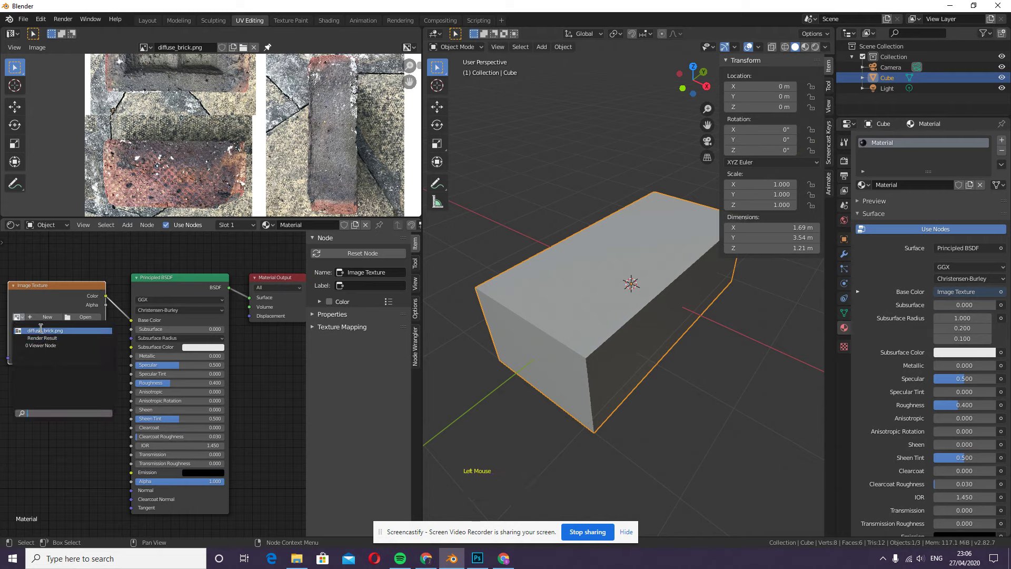
left_click(42, 330)
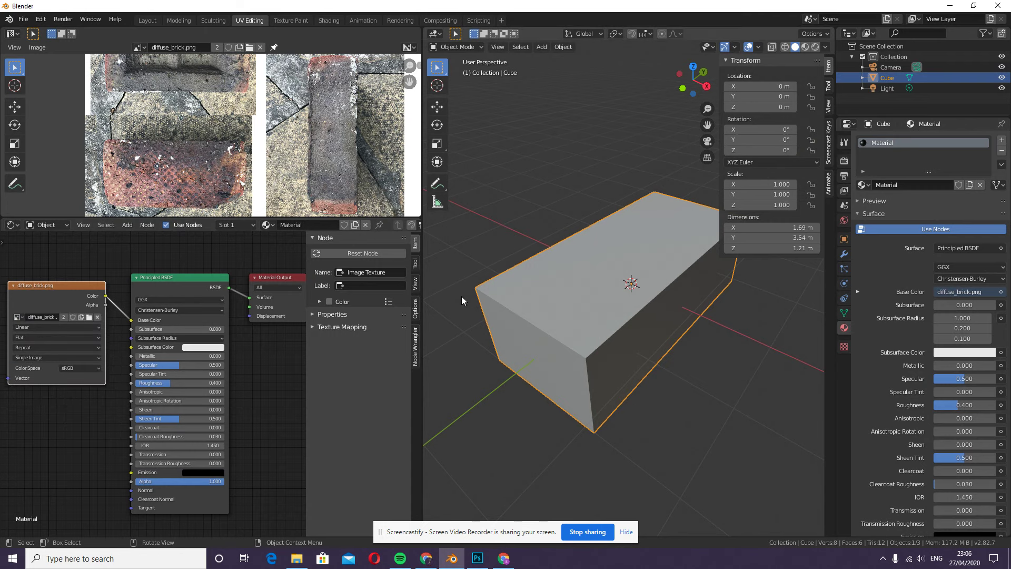
left_click(845, 346)
left_click(849, 346)
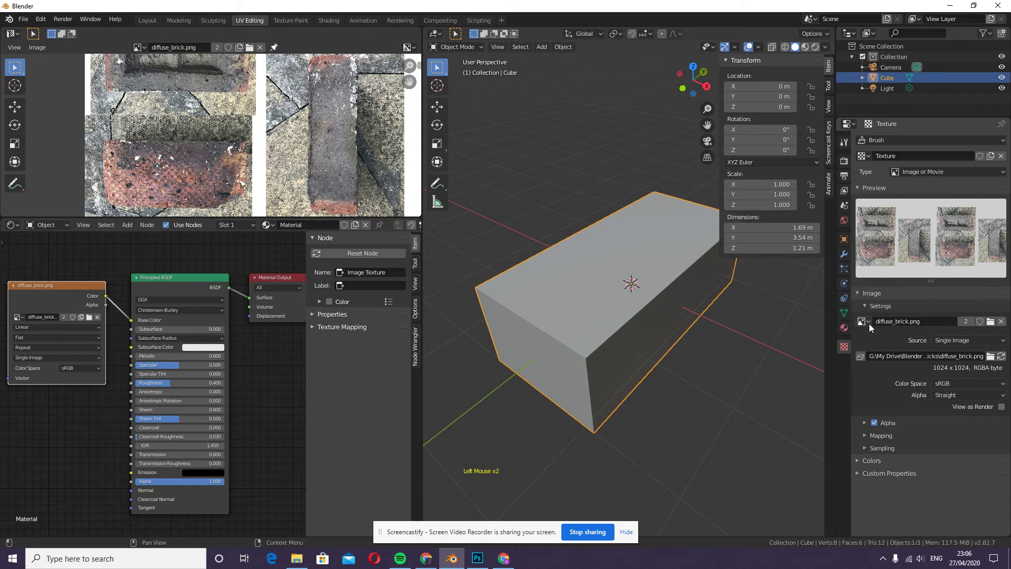
mouse_move(49, 283)
left_mouse_down()
mouse_move(47, 298)
mouse_move(54, 285)
left_mouse_up()
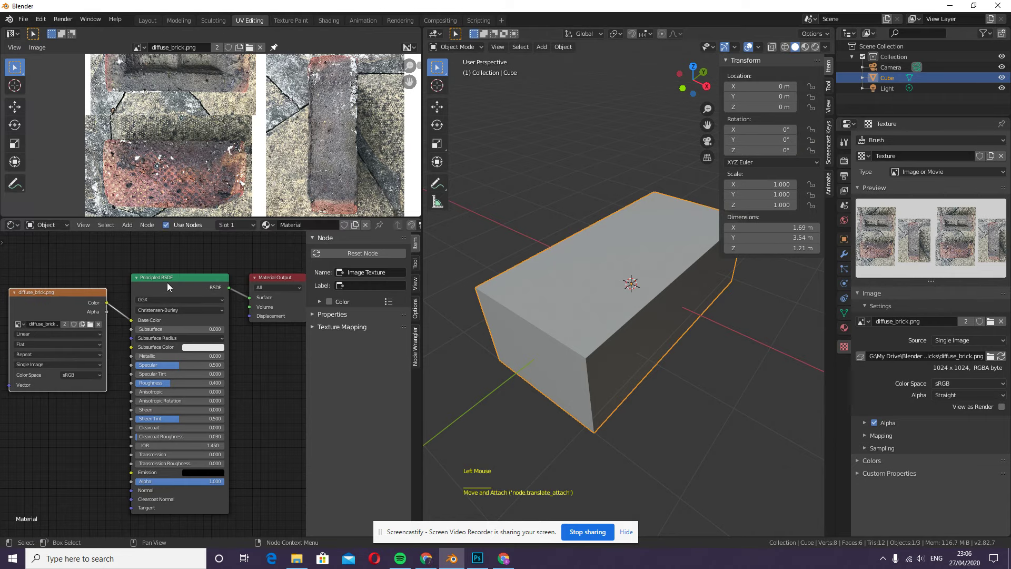
Step: Switch the viewport to Material Preview shading and select the cube's top face in Edit Mode
left_click(805, 47)
middle_click_drag(615, 300, 601, 350)
middle_click_drag(292, 135, 289, 200, "shift")
key("Tab")
left_click(623, 294)
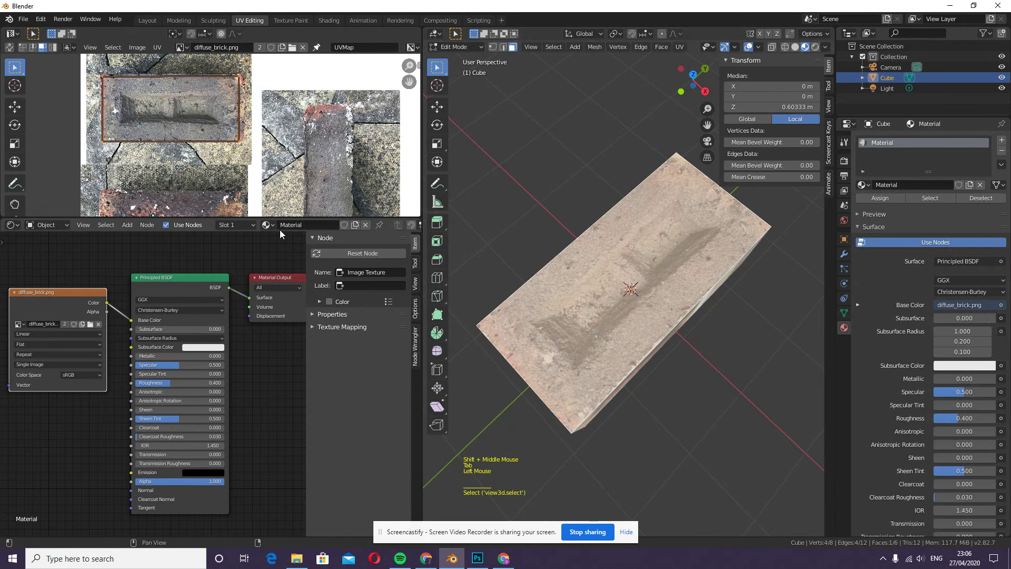
Step: Select the long side face on the positive X side and project its UVs from the right orthographic view
middle_click_drag(662, 396, 685, 301)
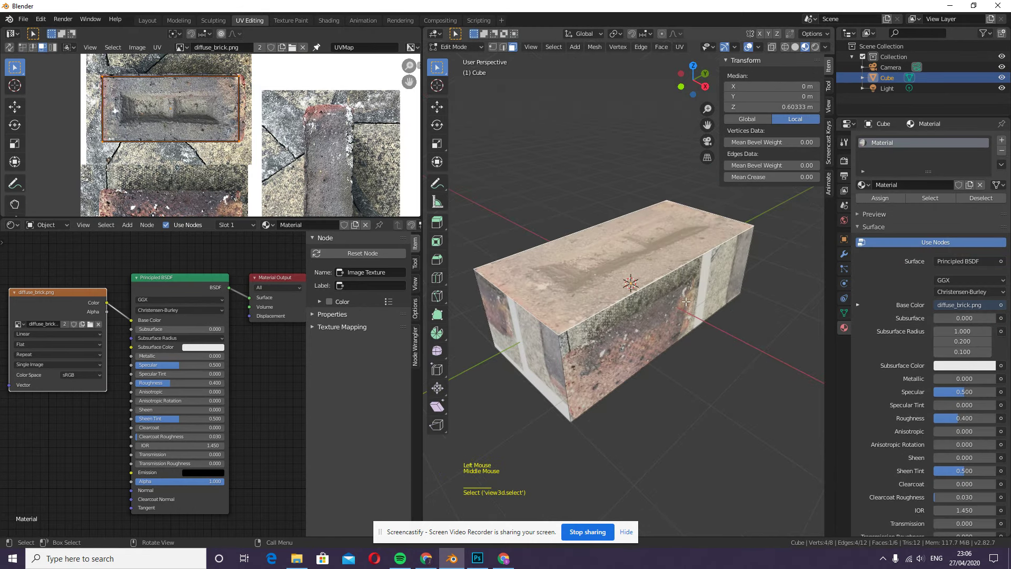
left_click(654, 303)
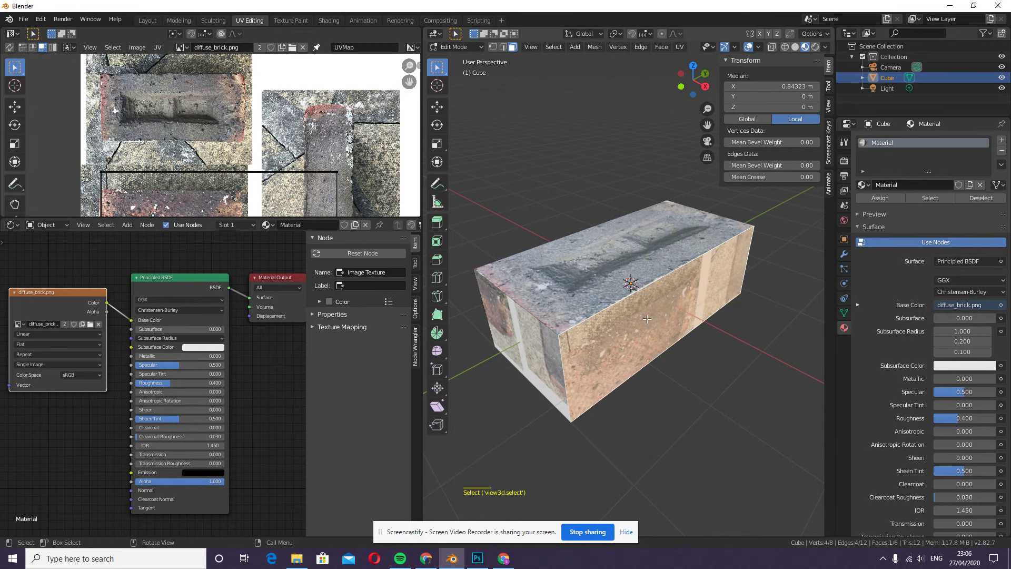
key("KP_3")
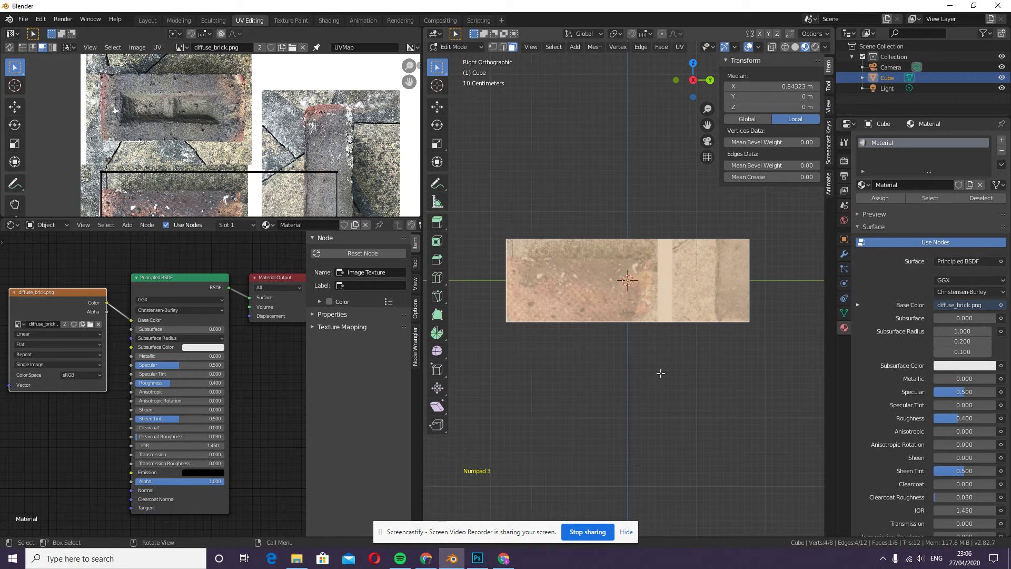
key("u")
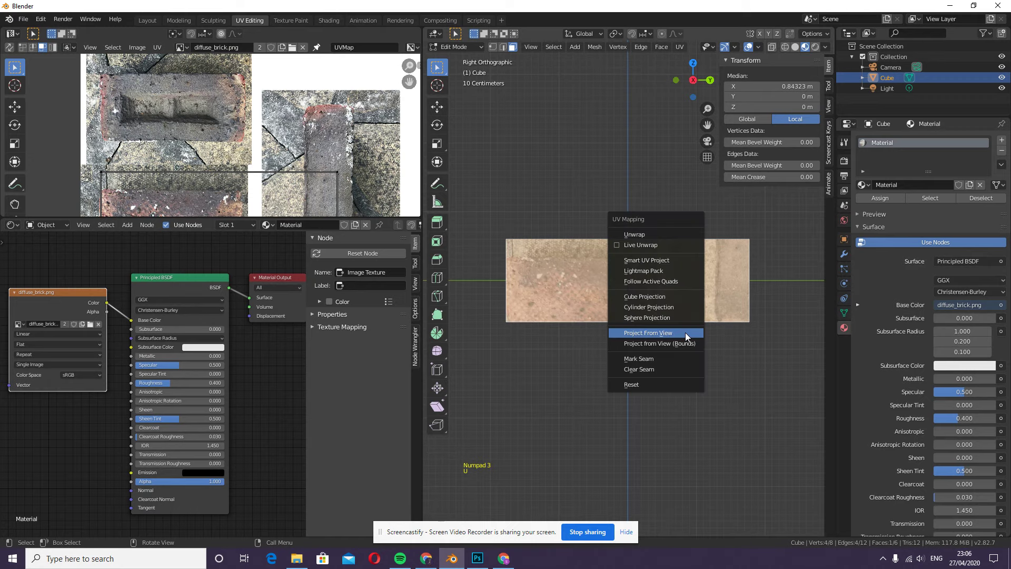
left_click(685, 335)
Step: Rotate the projected UV island by 90°, then move and scale it to fit the upright narrow brick side in the photo
key("a")
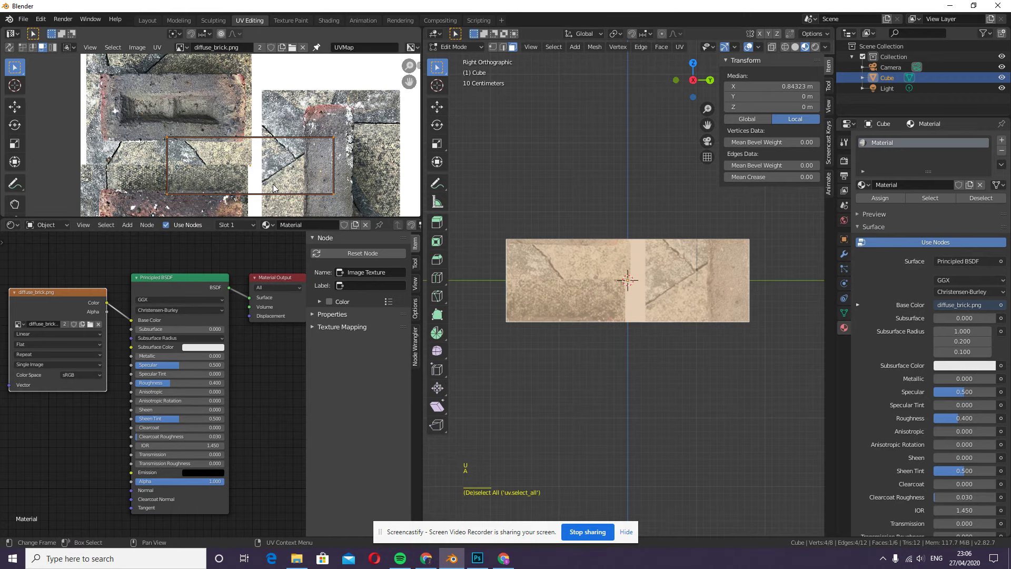
key("g")
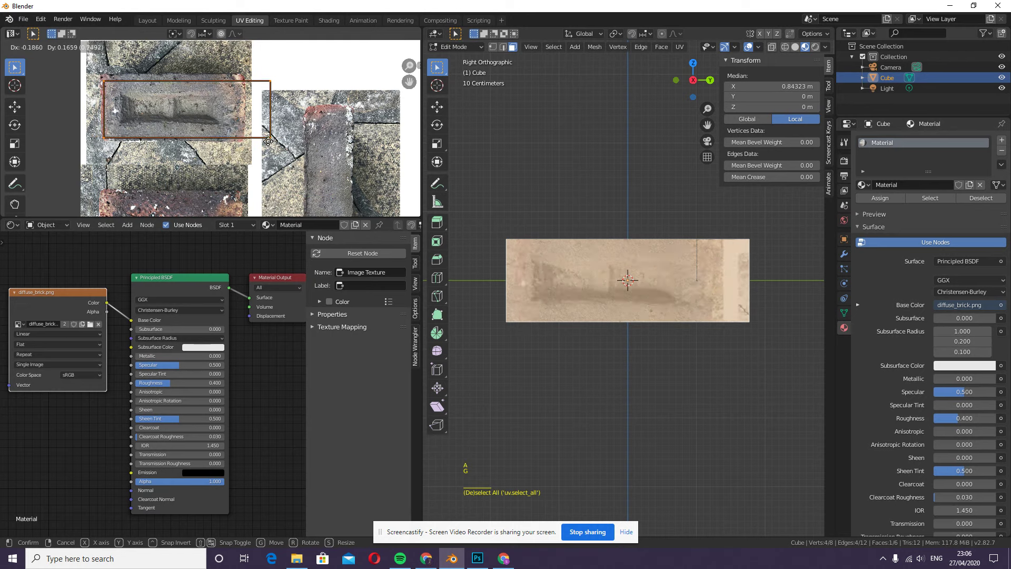
left_click(330, 160)
type("r")
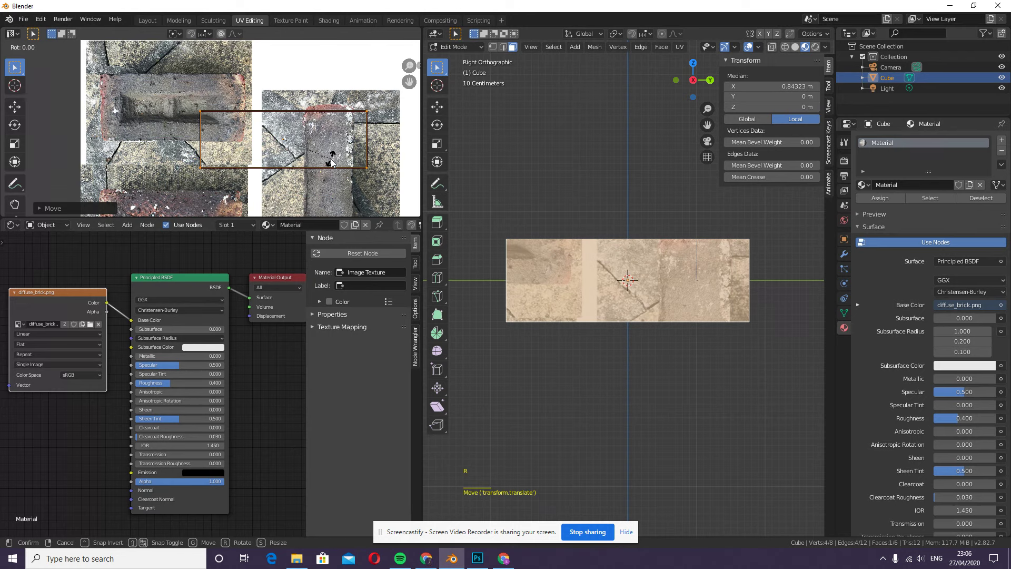
type("90")
key("Return")
key("g")
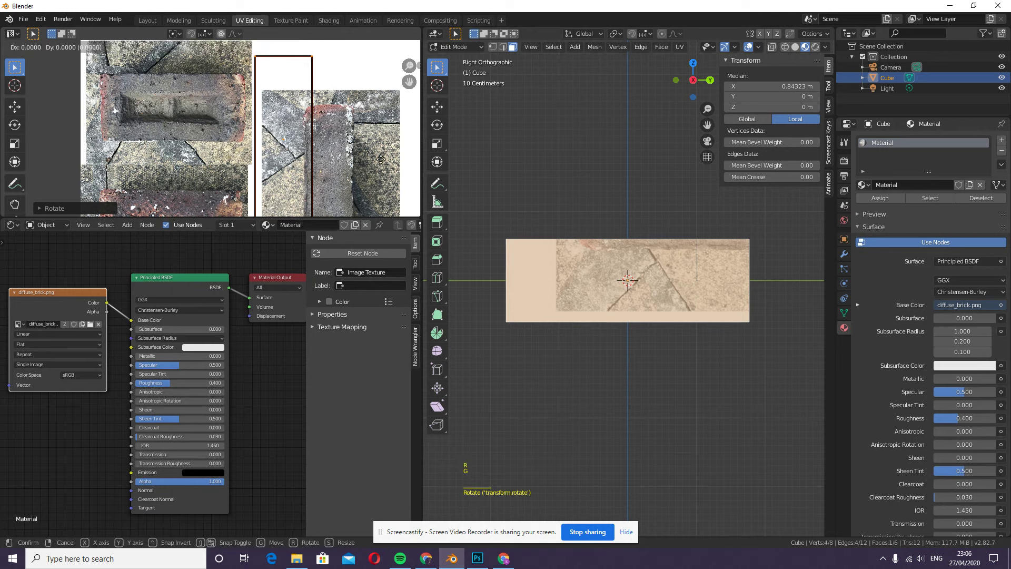
left_click(377, 200)
key("s")
left_click(390, 164)
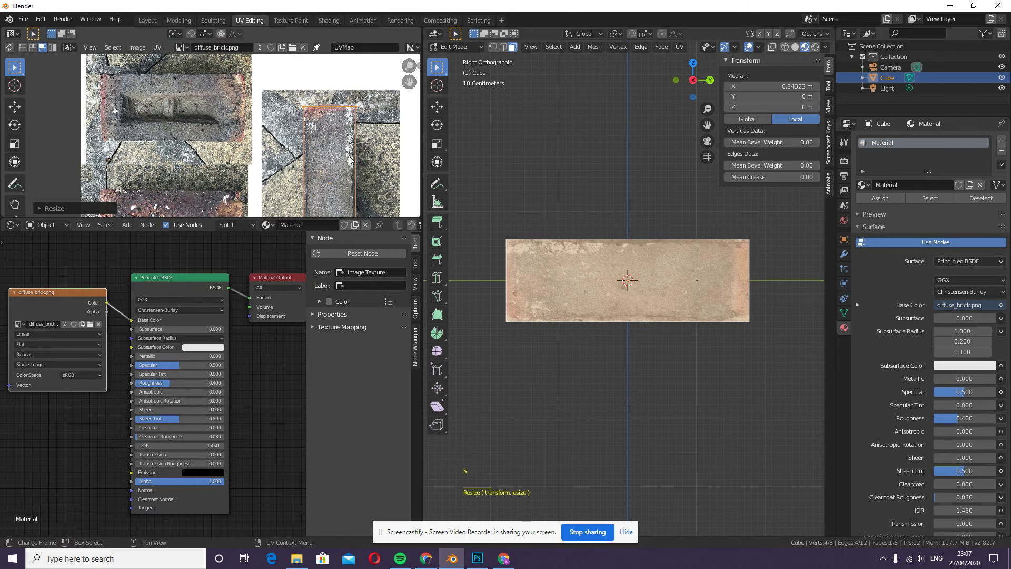
scroll(351, 160, "down", 1)
middle_click_drag(351, 160, 344, 135, "shift")
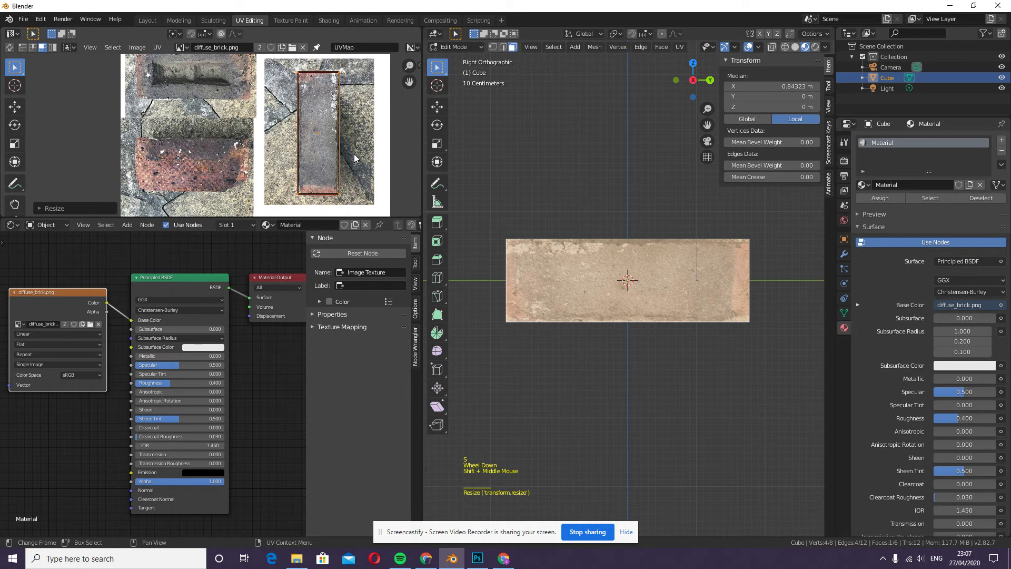
Step: Select the opposite long side face and project its UVs from the left orthographic view
middle_click_drag(527, 278, 534, 277)
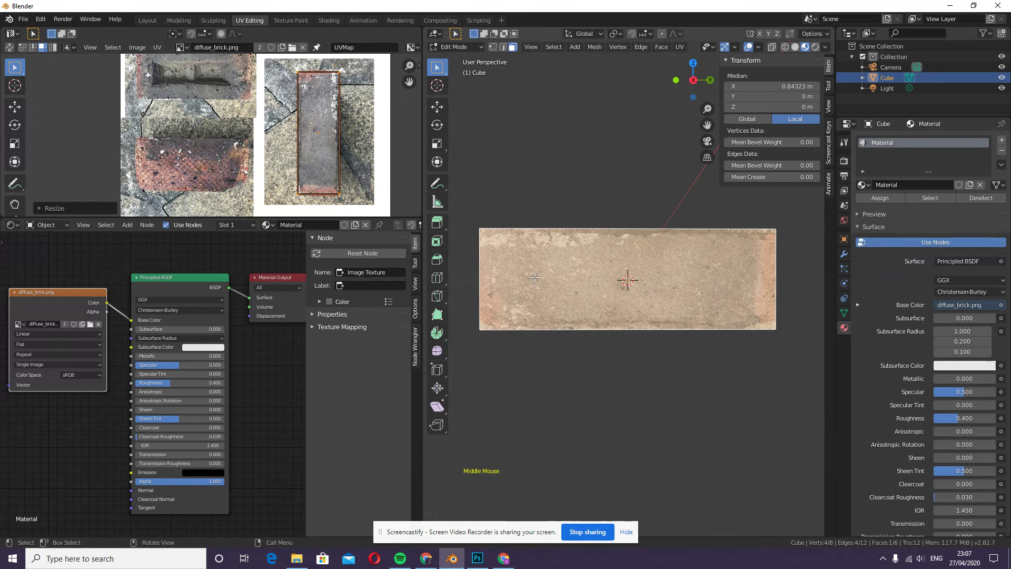
key("ctrl+KP_3")
left_click(534, 277)
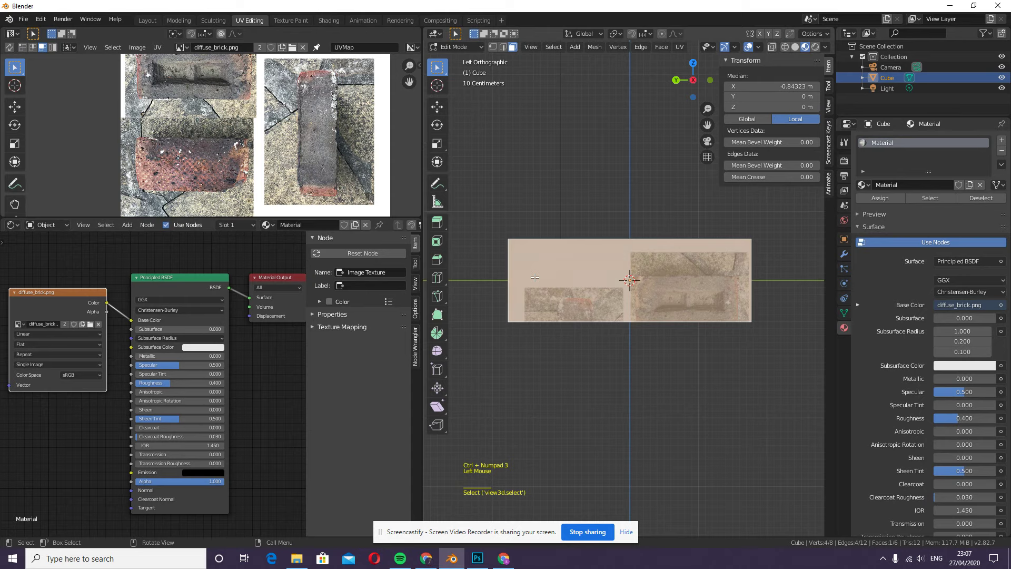
key("u")
left_click(631, 336)
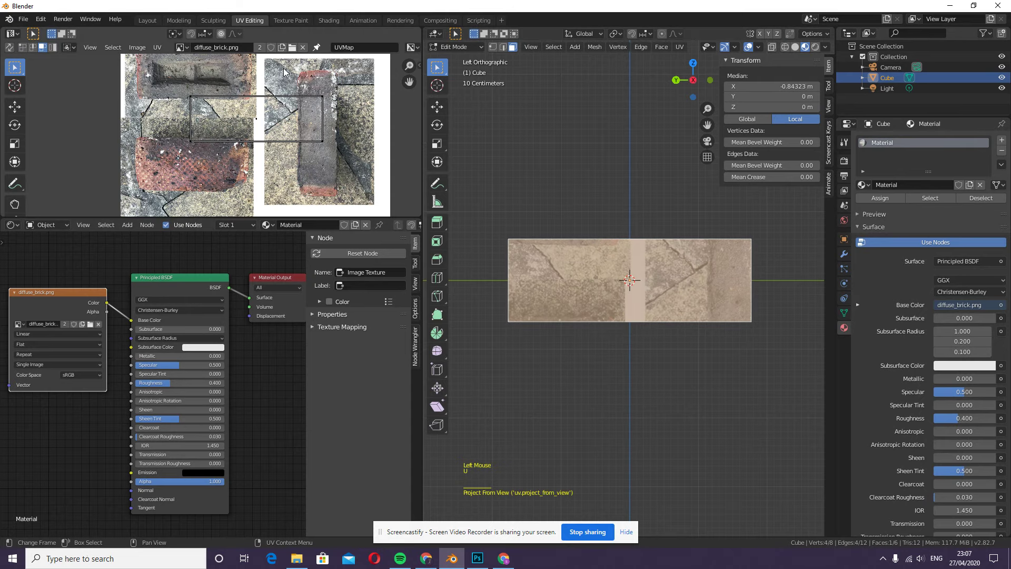
Step: Rotate this face's UV island by 90°, then move it and scale it down to about 0.84 inside the upright brick side
key("a")
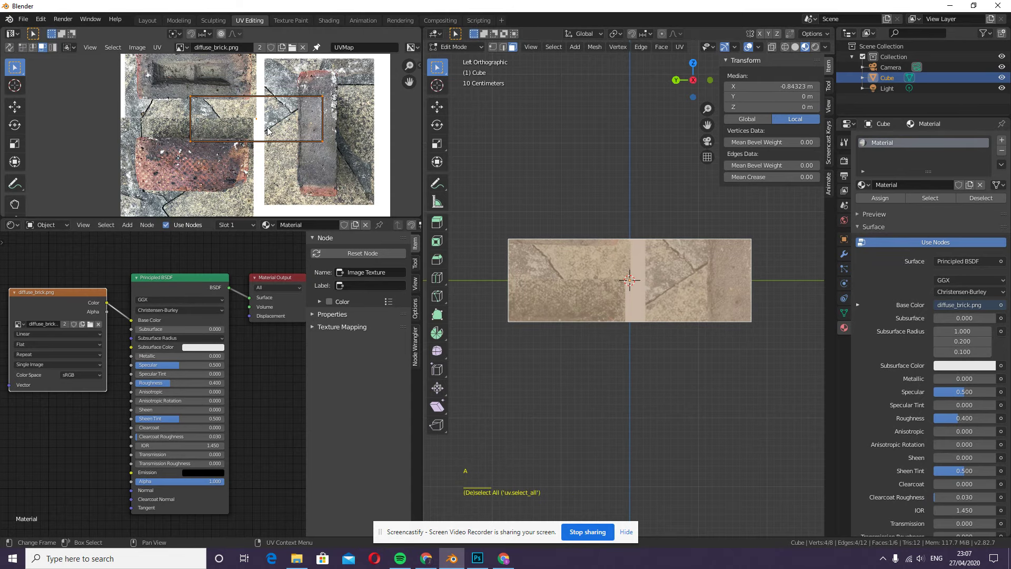
key("r")
left_click(267, 130)
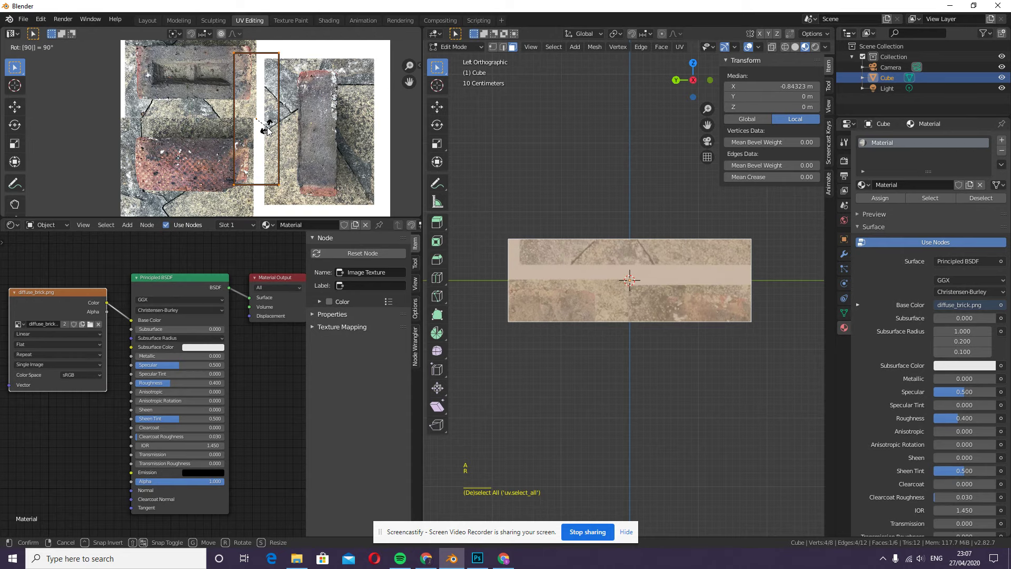
key("g")
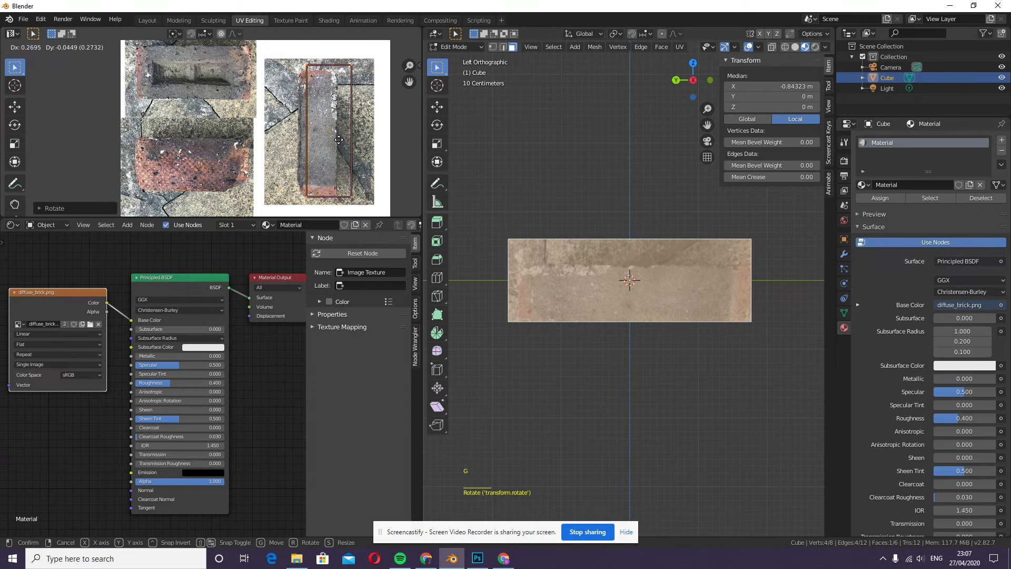
left_click(328, 146)
key("s")
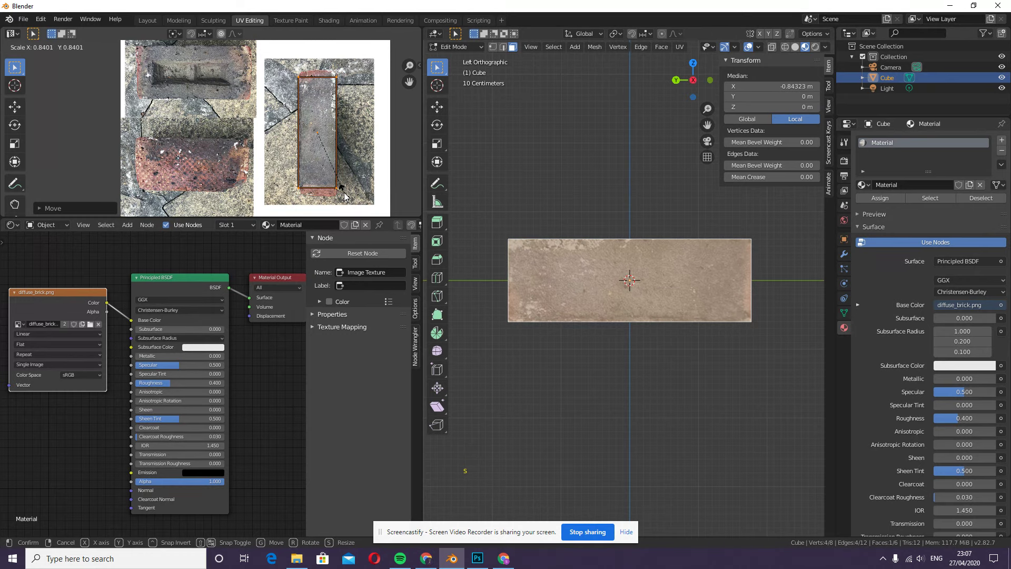
left_click(345, 196)
key("g")
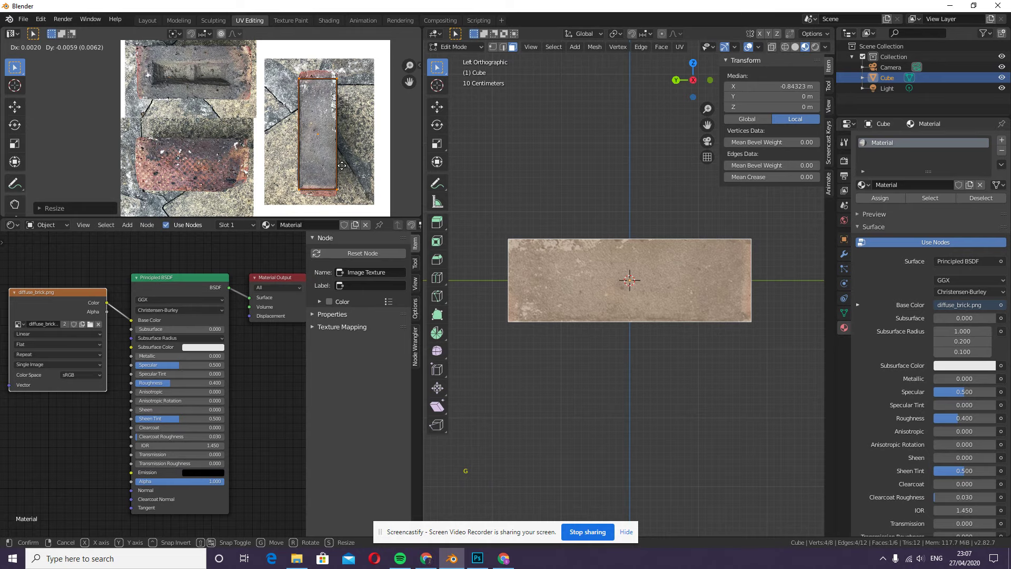
left_click(342, 168)
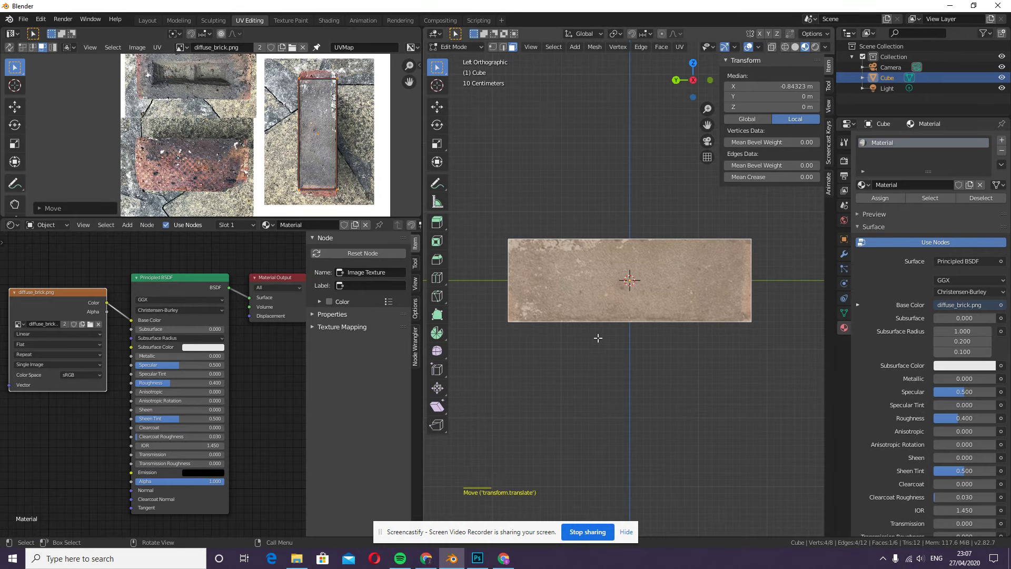
Step: Select the cube's front end face and project its UVs from the front orthographic view
middle_click_drag(528, 293, 673, 316)
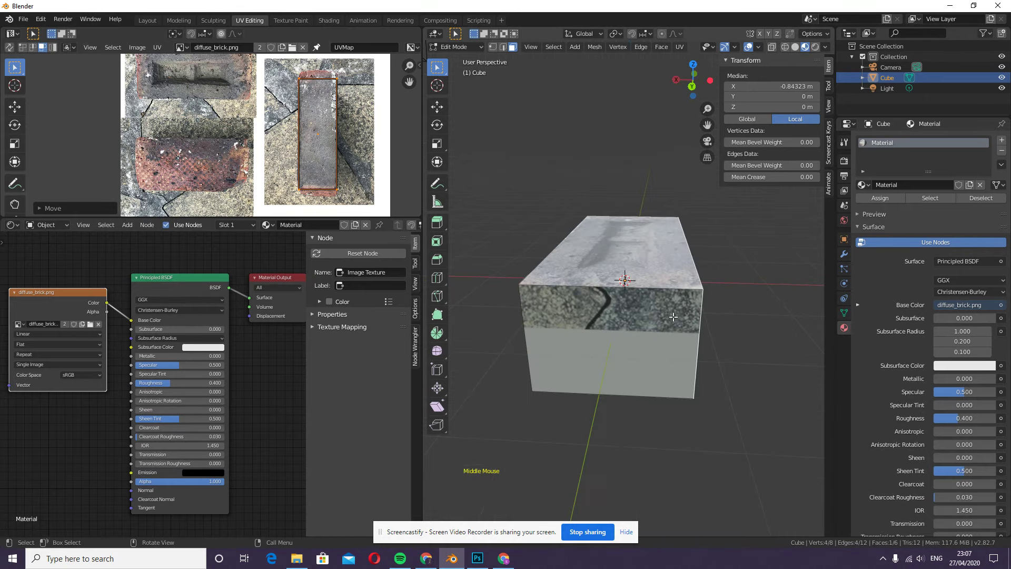
key("KP_1")
left_click(673, 316)
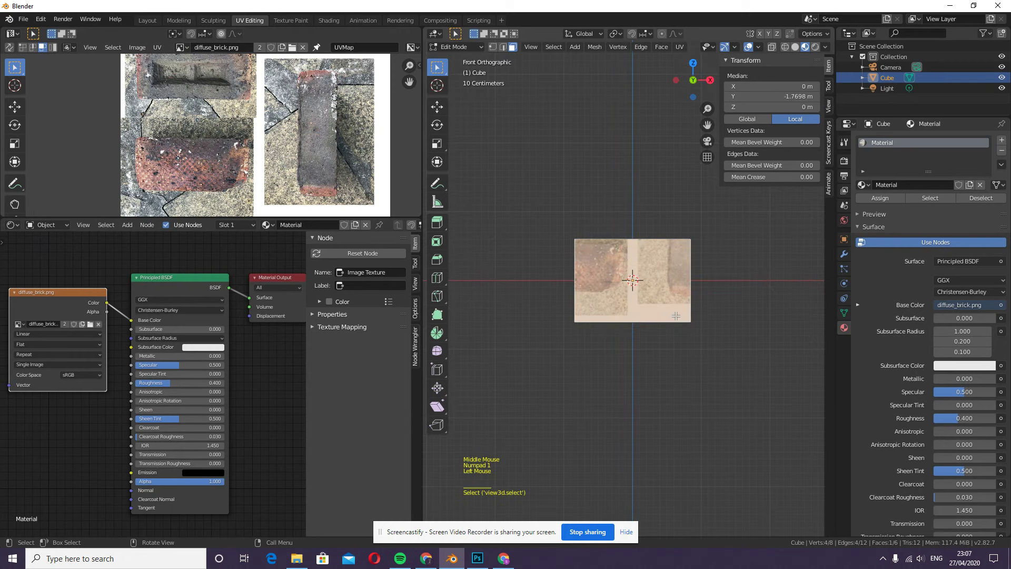
key("u")
left_click(718, 300)
Step: Move the front face's UV island onto the red speckled brick area of the photo
key("a")
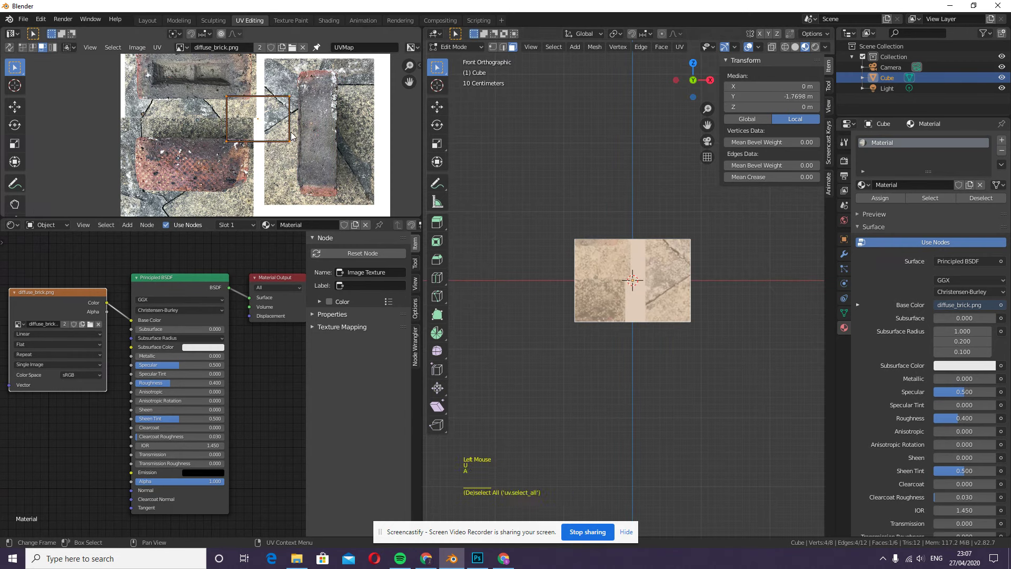
key("g")
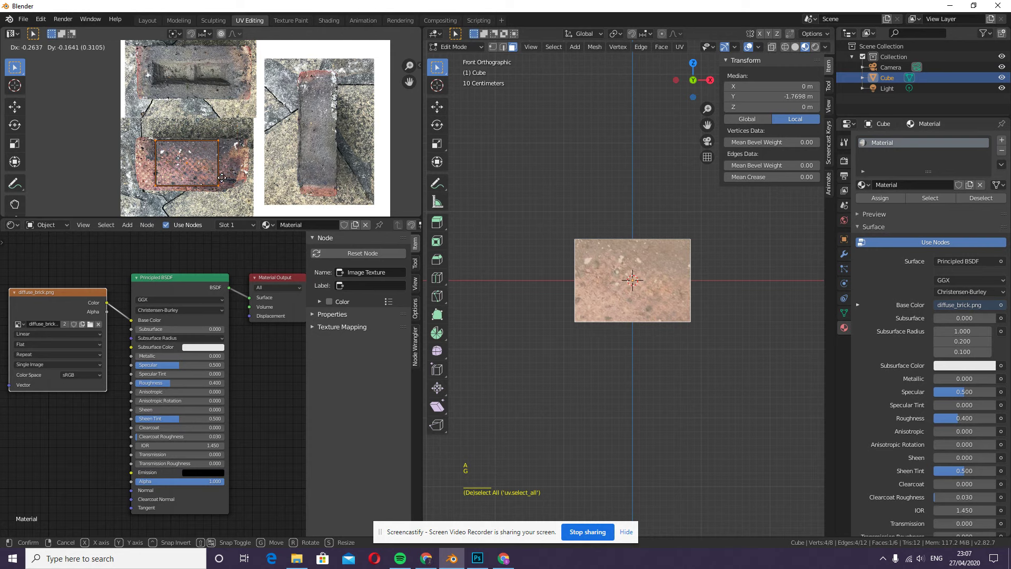
left_click(221, 181)
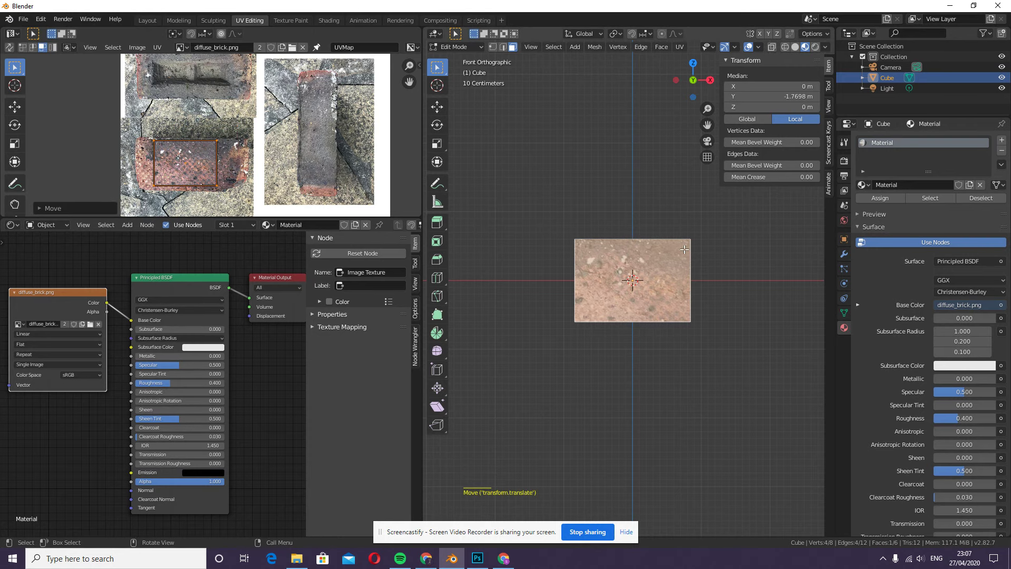
Step: Check the textured sides, then select the back end face and project its UVs from the back orthographic view
middle_click_drag(701, 291, 746, 286)
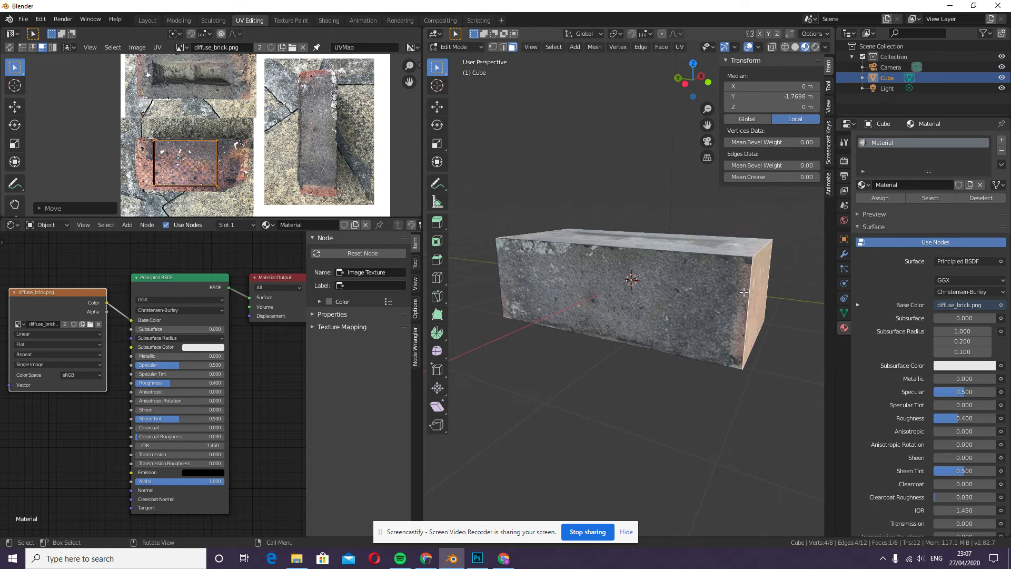
middle_click_drag(741, 304, 610, 308)
middle_click_drag(750, 293, 658, 281)
key("ctrl+KP_1")
left_click(659, 281)
key("u")
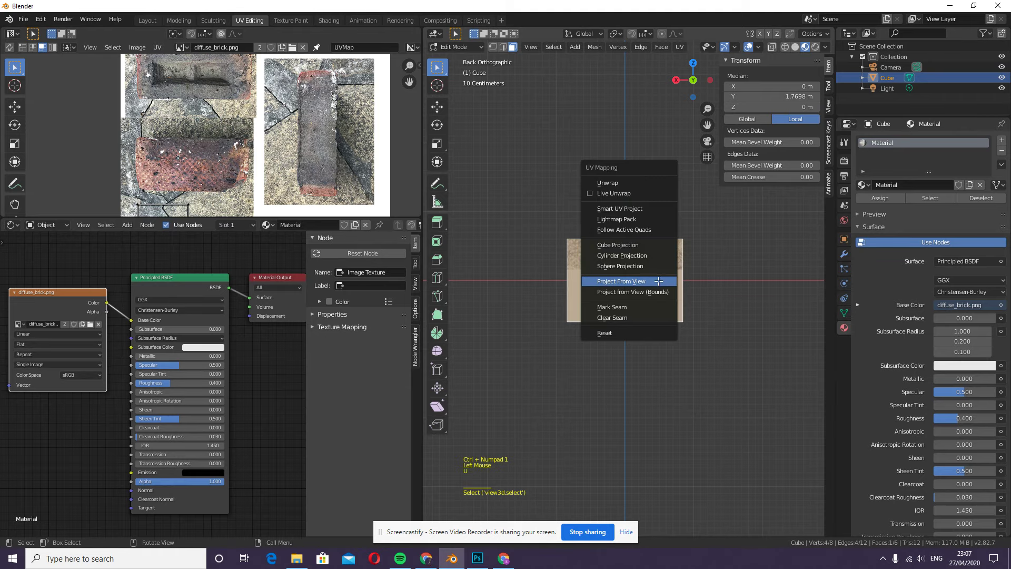
left_click(658, 280)
Step: Move the back face's UV island onto the middle of the upright brick side and rotate it by 90°
key("a")
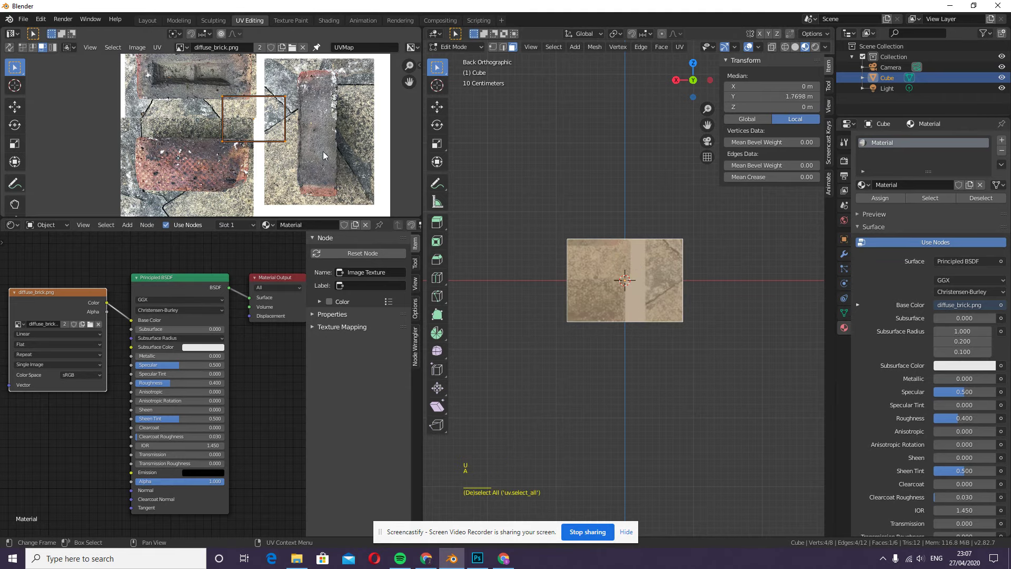
middle_click_drag(784, 324, 727, 356)
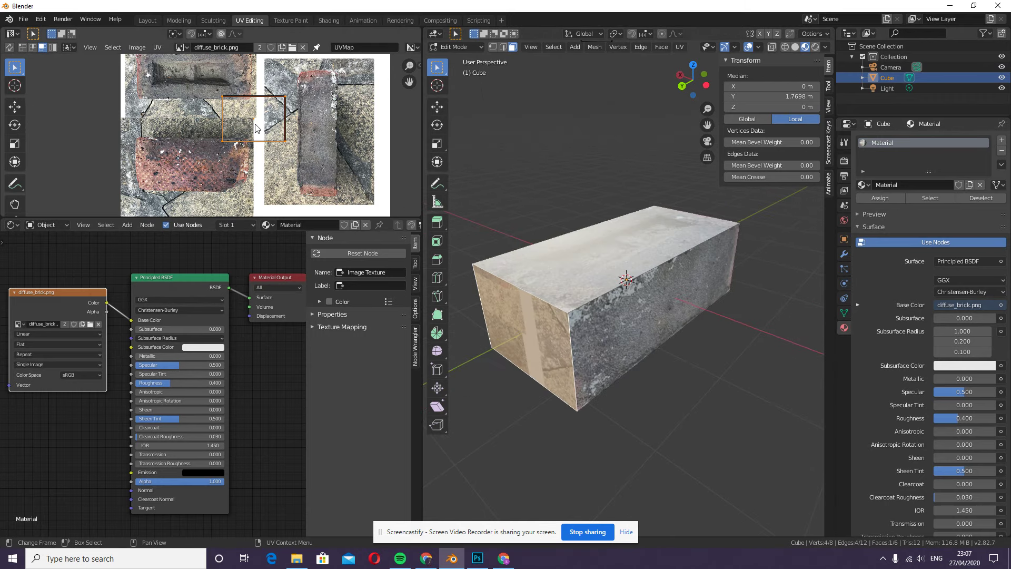
key("g")
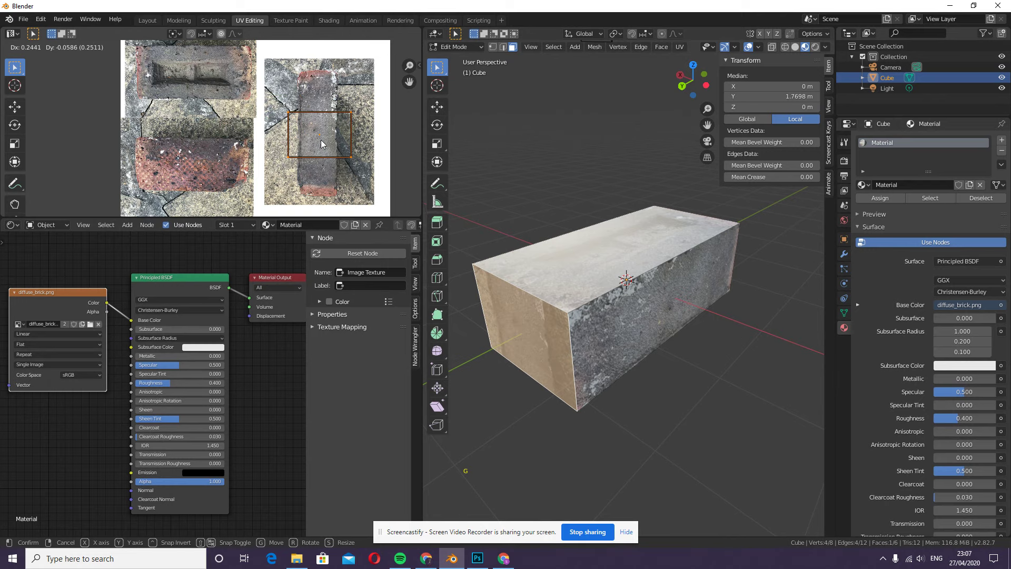
left_click(321, 143)
type("r90")
key("Return")
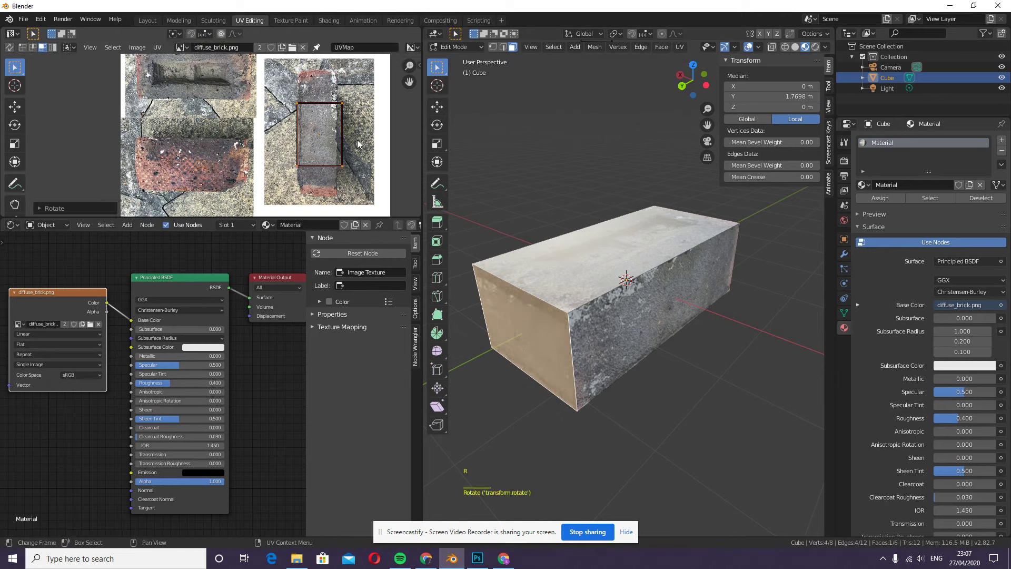
Step: Scale the back face's UV island down to about 0.8 and move it within the edges of the upright brick side
key("s")
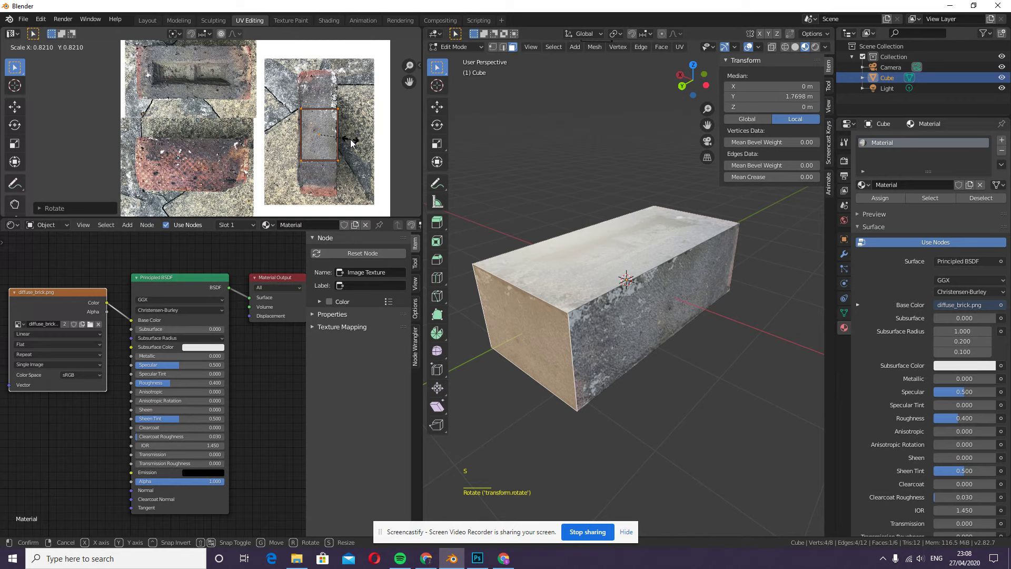
left_click(371, 145)
key("g")
left_click(375, 144)
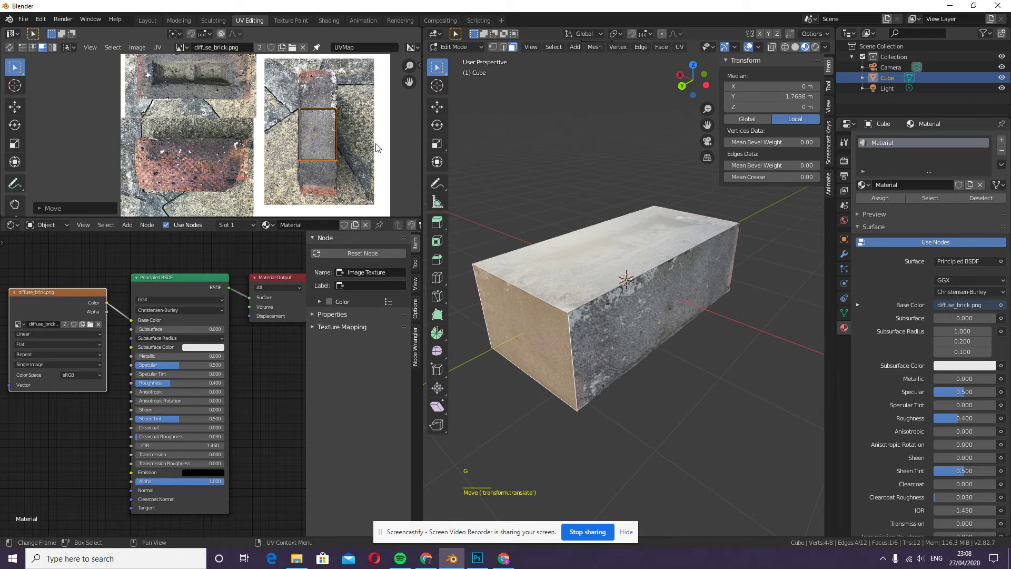
Step: Select the front end face, try shrinking its UV island to a small patch of red brick, and check the texture in Object Mode
middle_click_drag(633, 320, 559, 293)
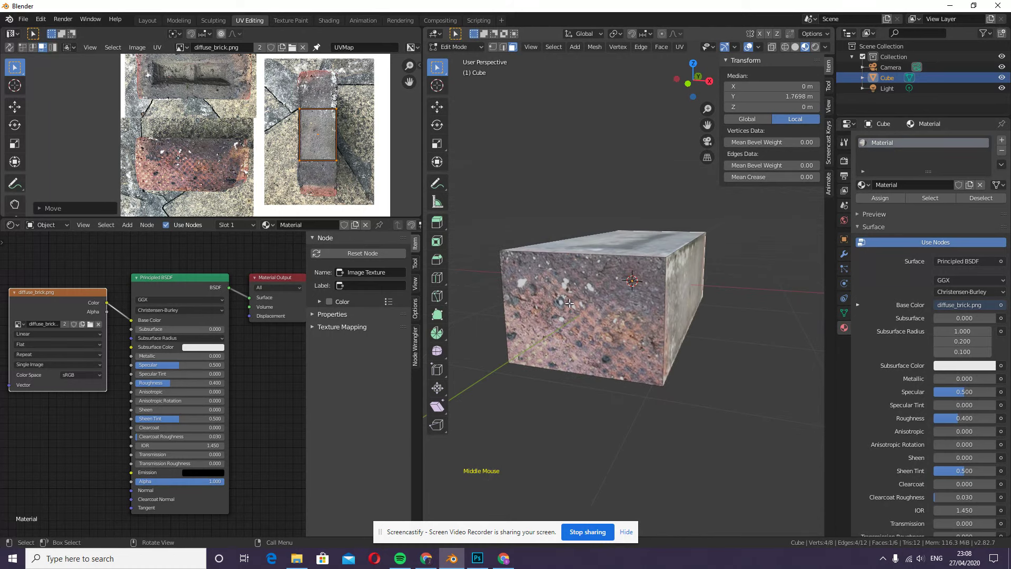
left_click(560, 294)
key("s")
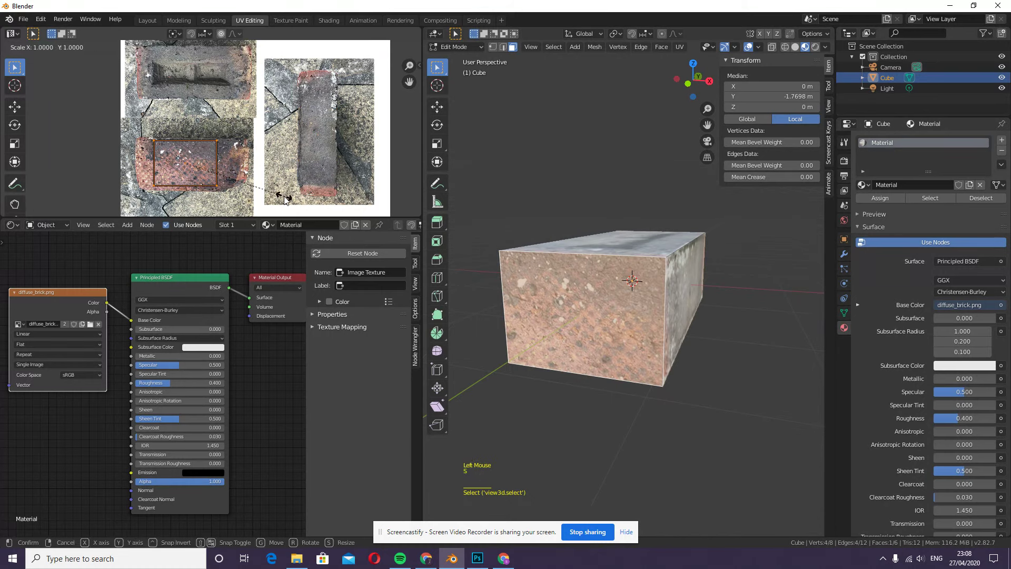
left_click(215, 181)
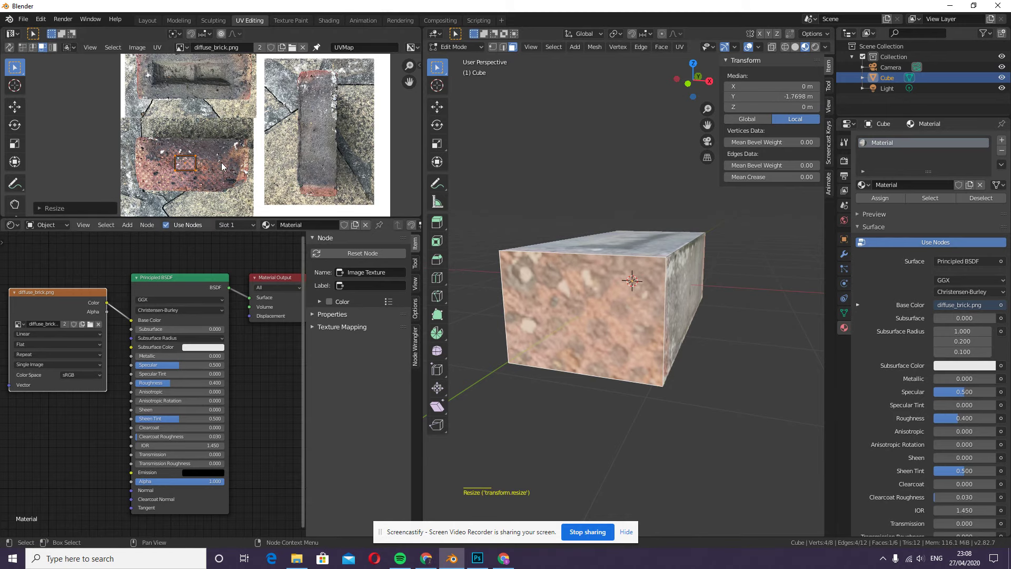
key("Tab")
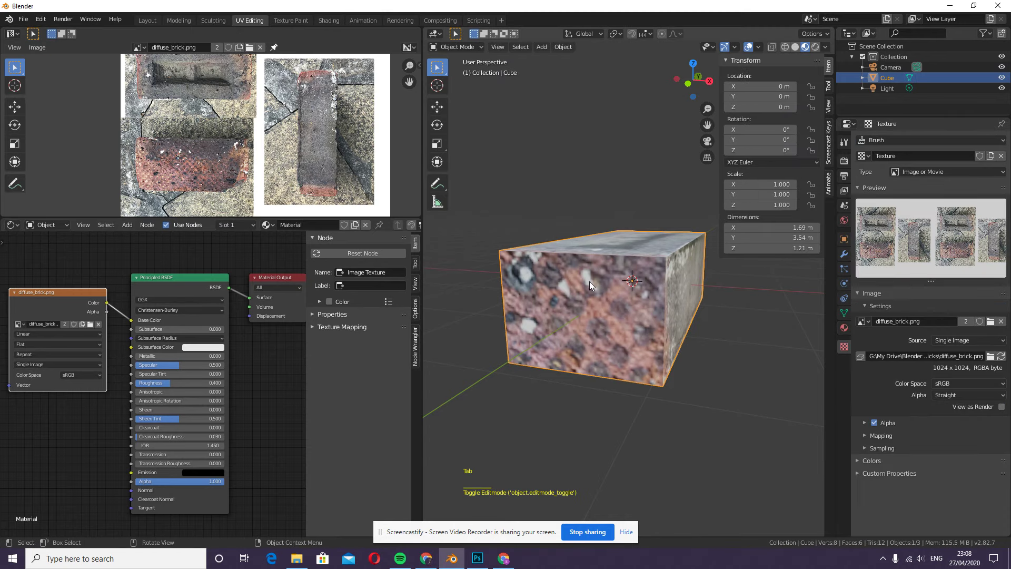
key("Tab")
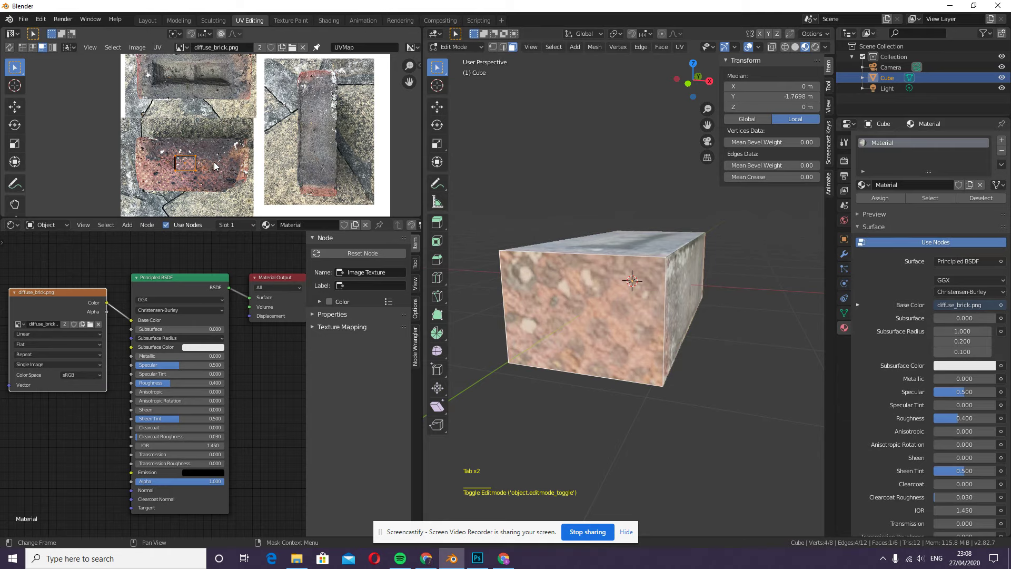
Step: Enlarge the front face's UV island and shift it to fit the red speckled brick area, then review the brick in Object Mode
key("s")
left_click(248, 59)
key("g")
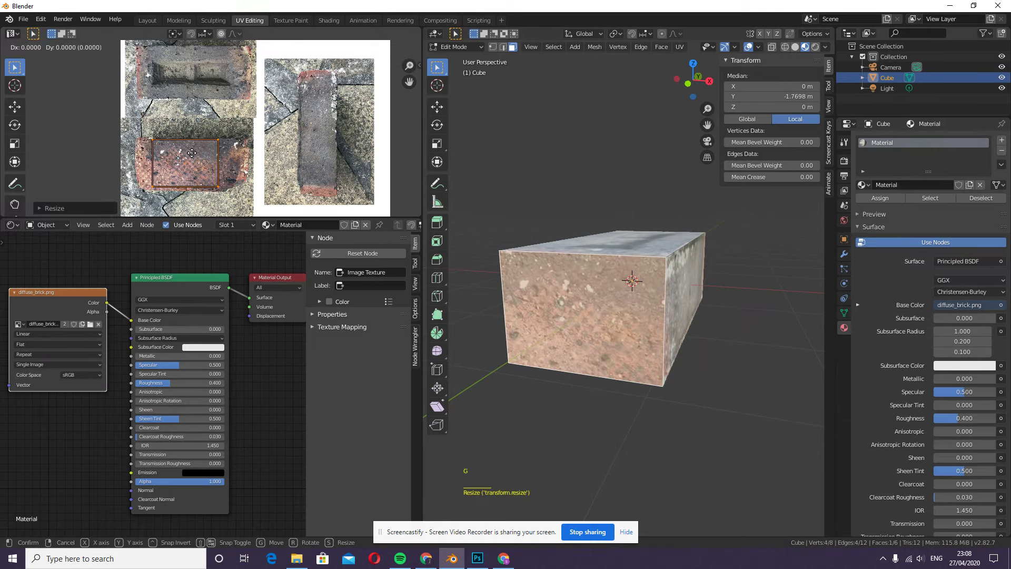
left_click(185, 153)
middle_click_drag(665, 272, 659, 297)
key("Tab")
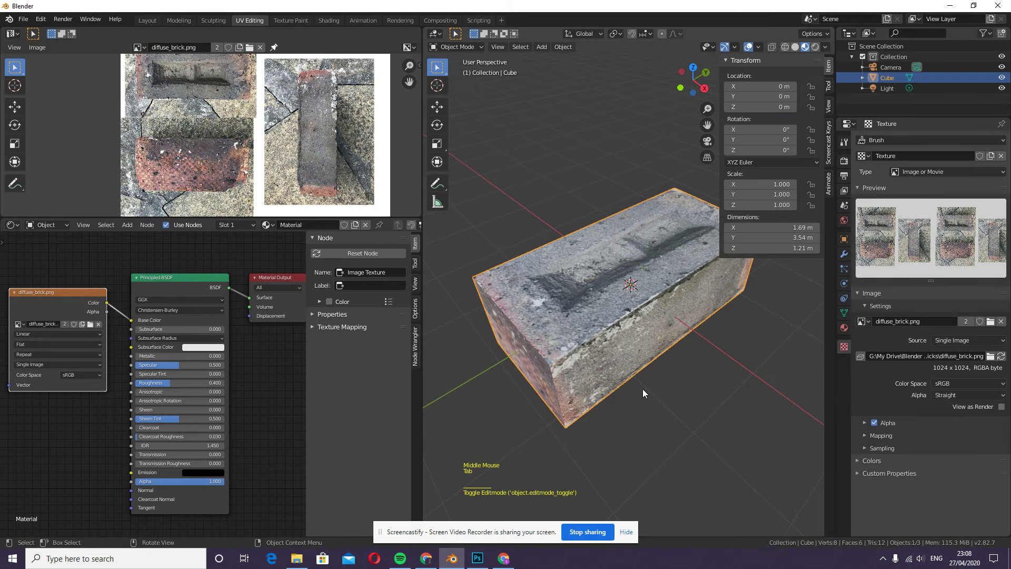
middle_click_drag(629, 230, 612, 365, "shift")
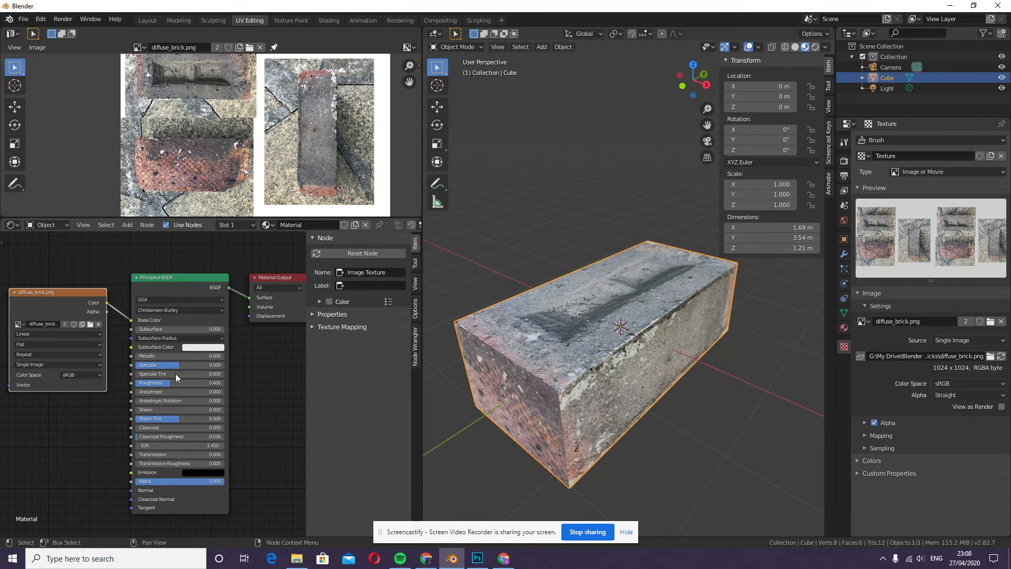
Step: Set the Principled BSDF's Specular to 0.000 and move the Material Output and Principled BSDF nodes further from the image node
mouse_move(178, 366)
left_mouse_down()
mouse_move(199, 365)
mouse_move(103, 365)
mouse_move(142, 372)
mouse_move(81, 375)
left_mouse_up()
left_click_drag(154, 376, 164, 375)
left_click(160, 367)
left_click_drag(160, 366, 134, 365)
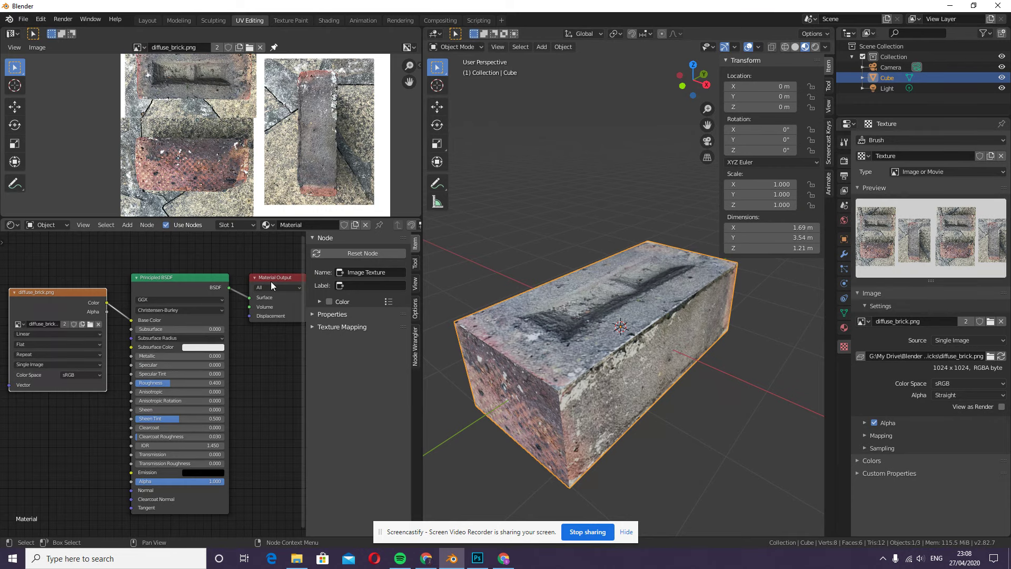
left_click_drag(274, 279, 299, 275)
left_click_drag(179, 279, 214, 264)
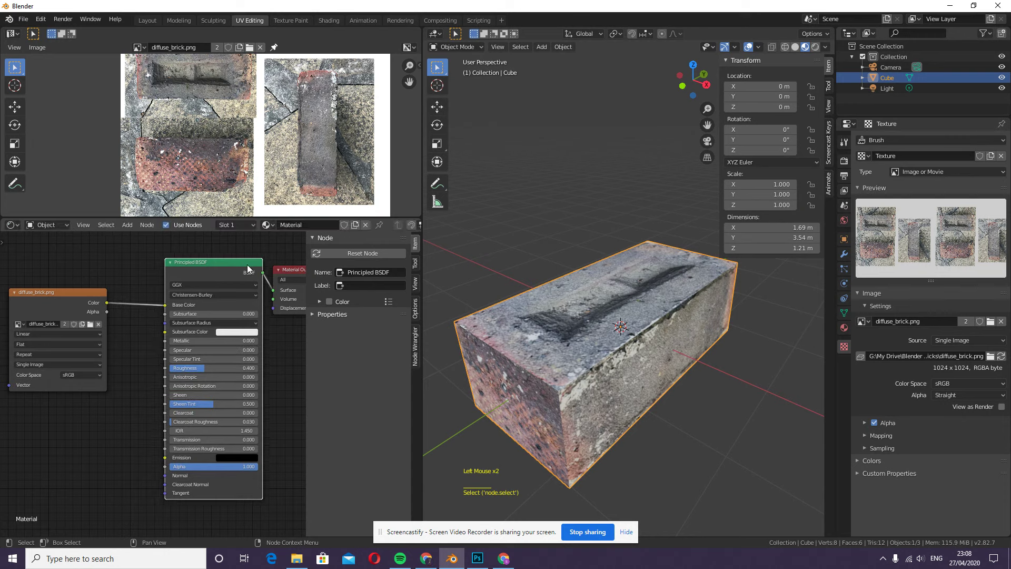
Step: In Edit Mode, clear the selection and add a crosswise loop cut near the brick's back end, at about Y 1.35 m
middle_click_drag(637, 336, 644, 270)
key("Tab")
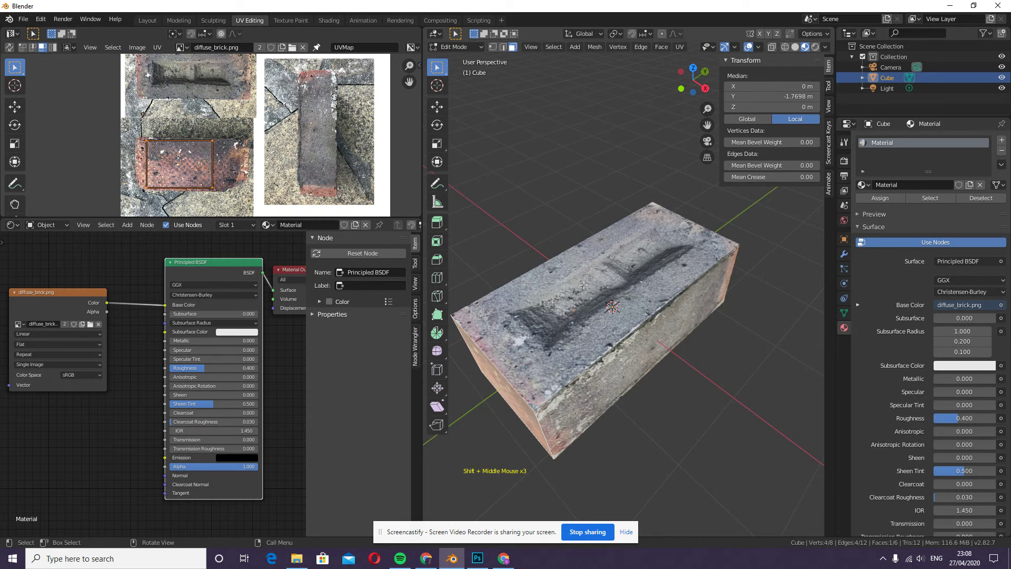
mouse_move(608, 340)
middle_mouse_down()
mouse_move(590, 350)
mouse_move(611, 332)
middle_mouse_up()
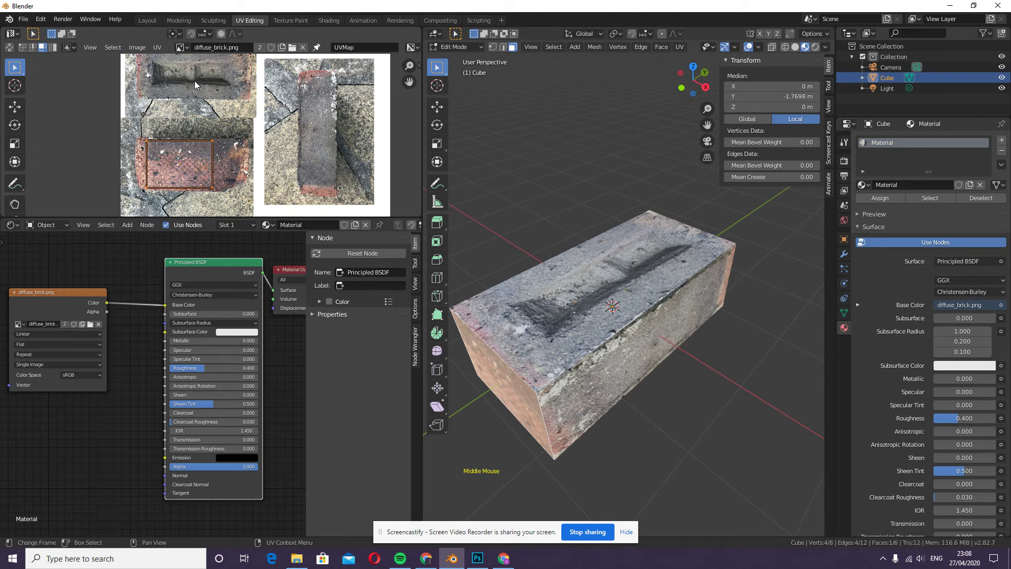
middle_click_drag(642, 299, 633, 289, "shift")
left_click(632, 288)
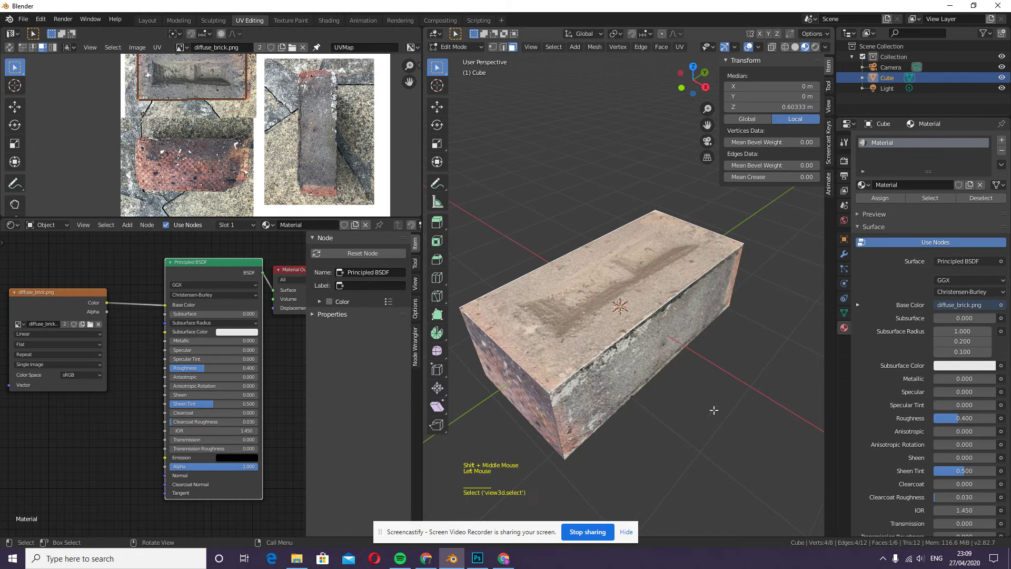
key("alt+a")
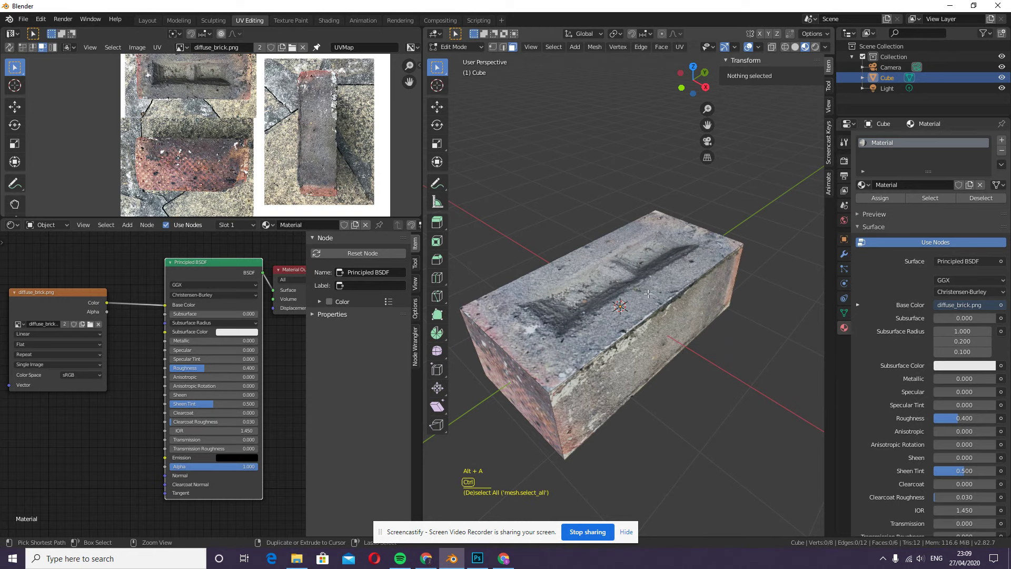
key("ctrl+r")
left_click(637, 279)
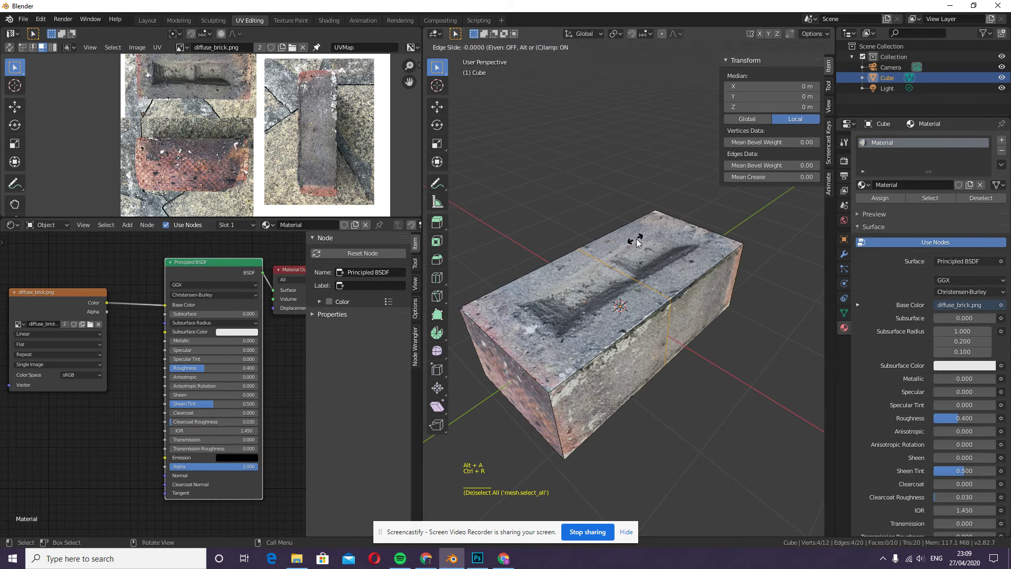
left_click(716, 216)
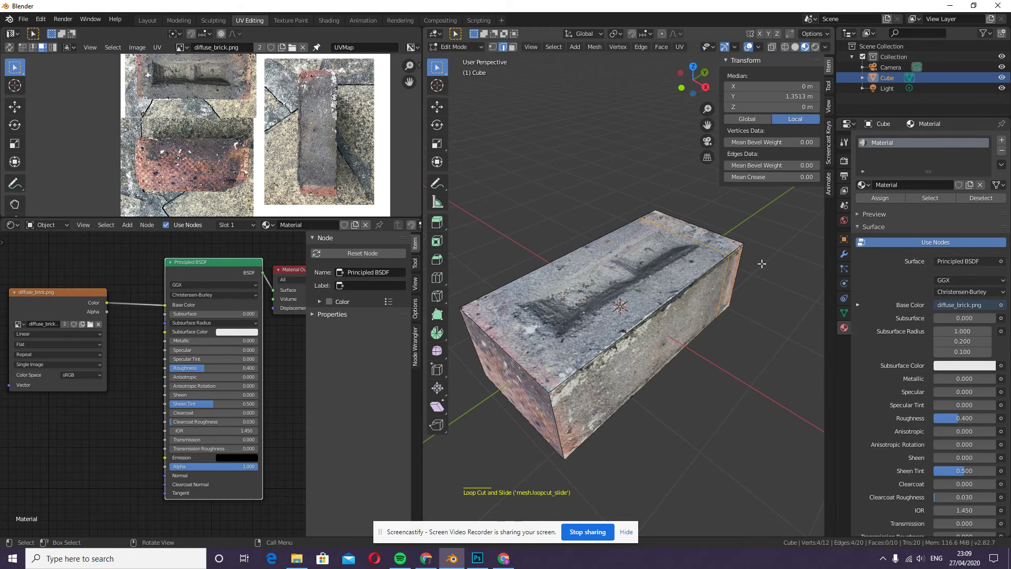
Step: From the top view, edge-slide the new loop by a factor of about -0.026 toward the far end of the photographed recess
key("KP_7")
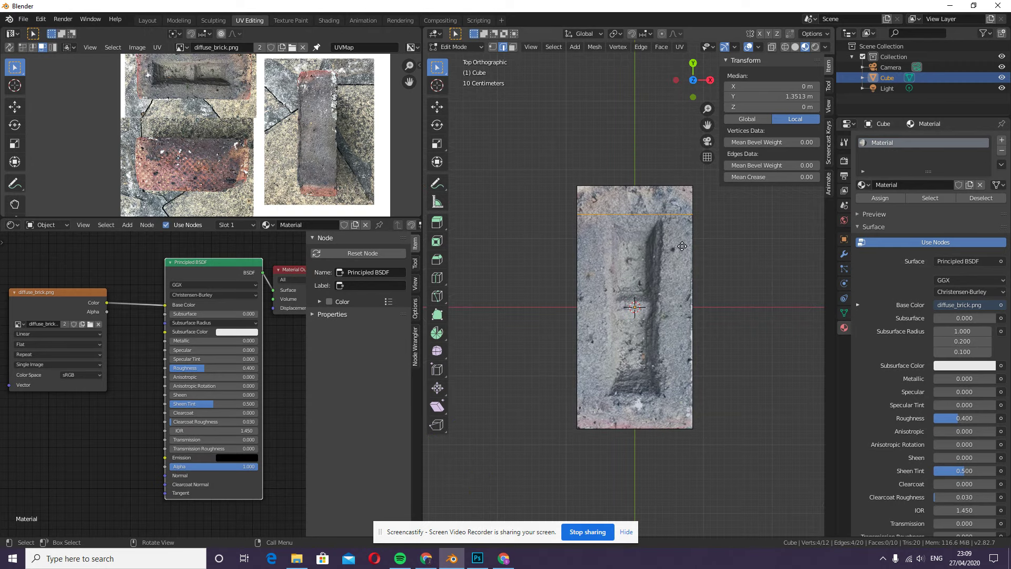
key("g")
key("g")
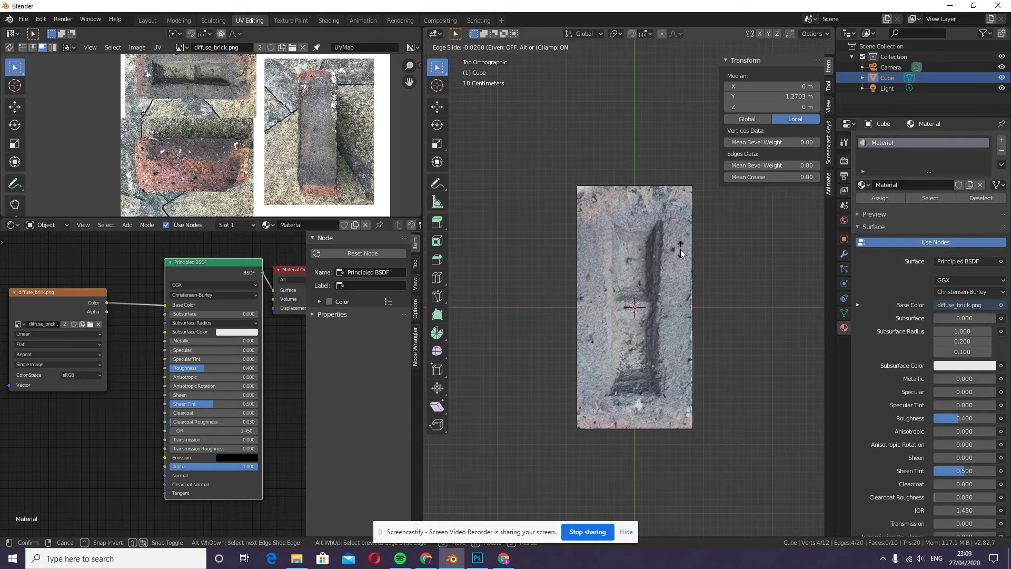
left_click(678, 249)
key("ctrl")
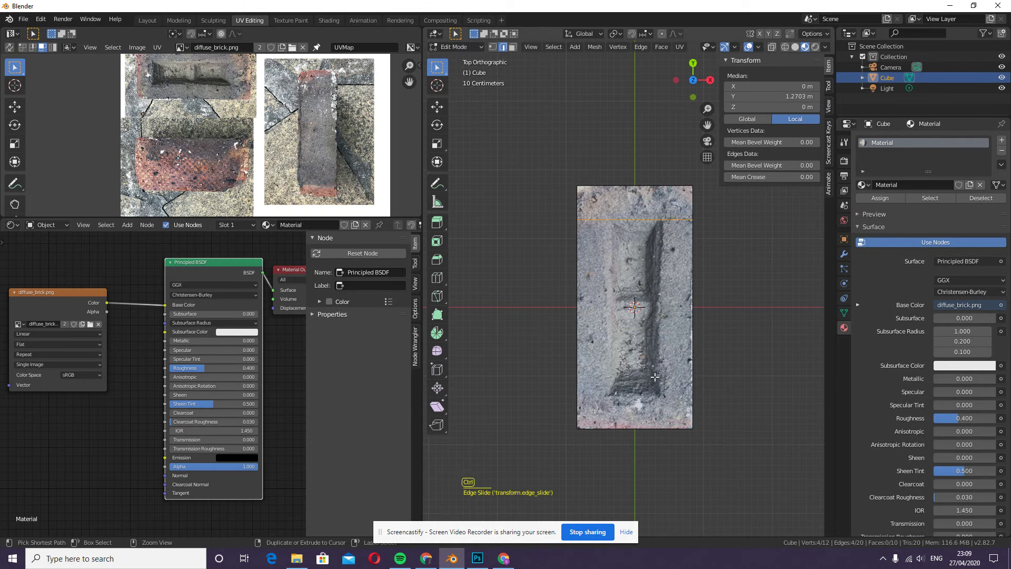
Step: Try sliding the edge loop with Correct UVs turned off, then cancel the slide and turn Correct UVs back on
middle_click_drag(734, 409, 670, 352)
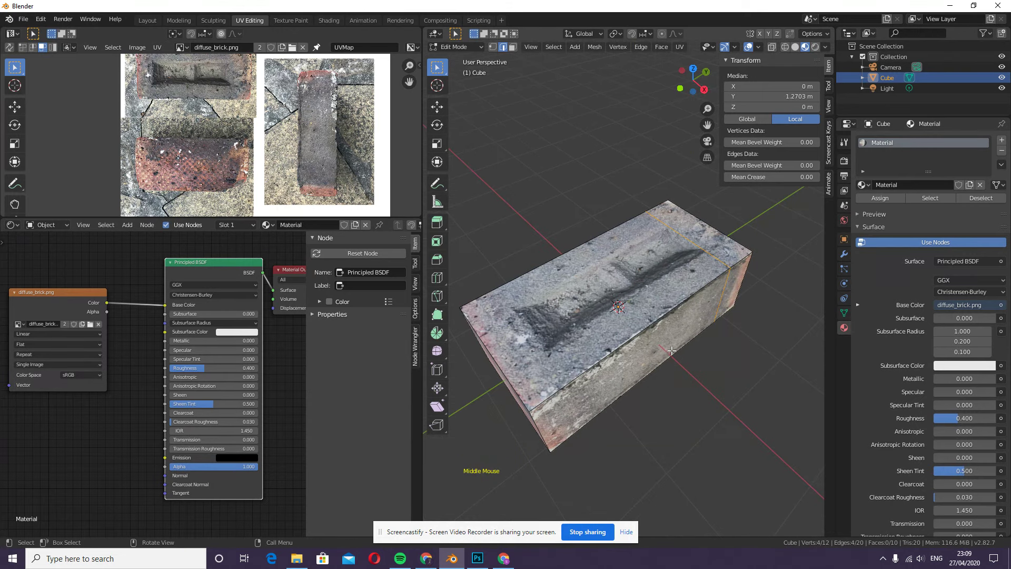
left_click(626, 532)
left_click(462, 527)
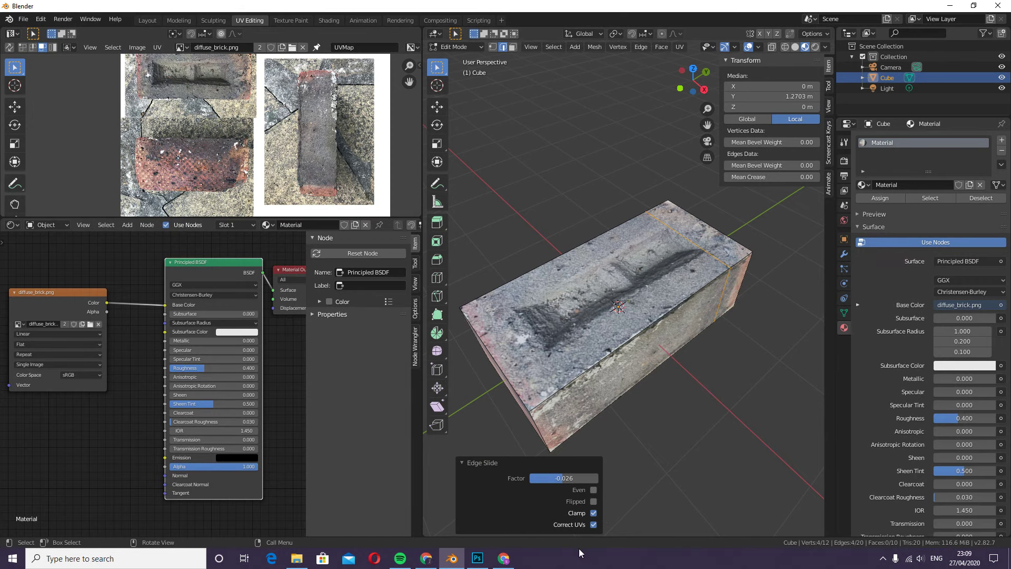
left_click(593, 525)
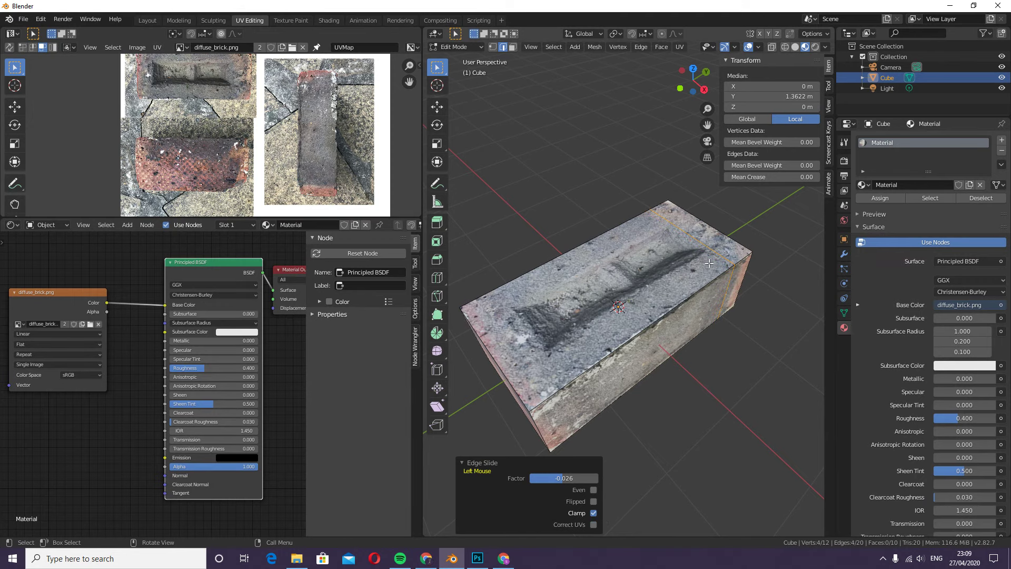
key("g")
key("g")
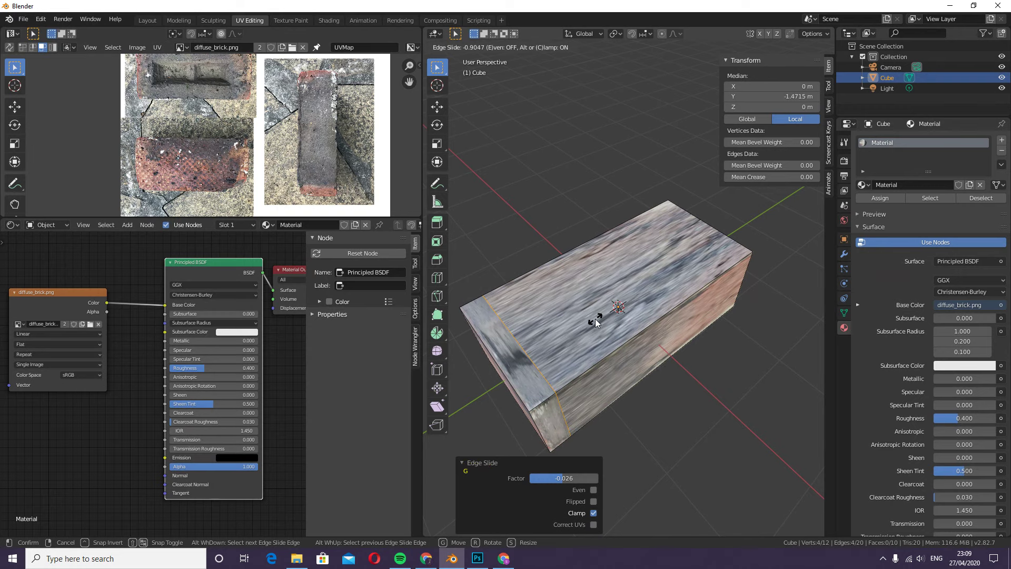
right_click(640, 314)
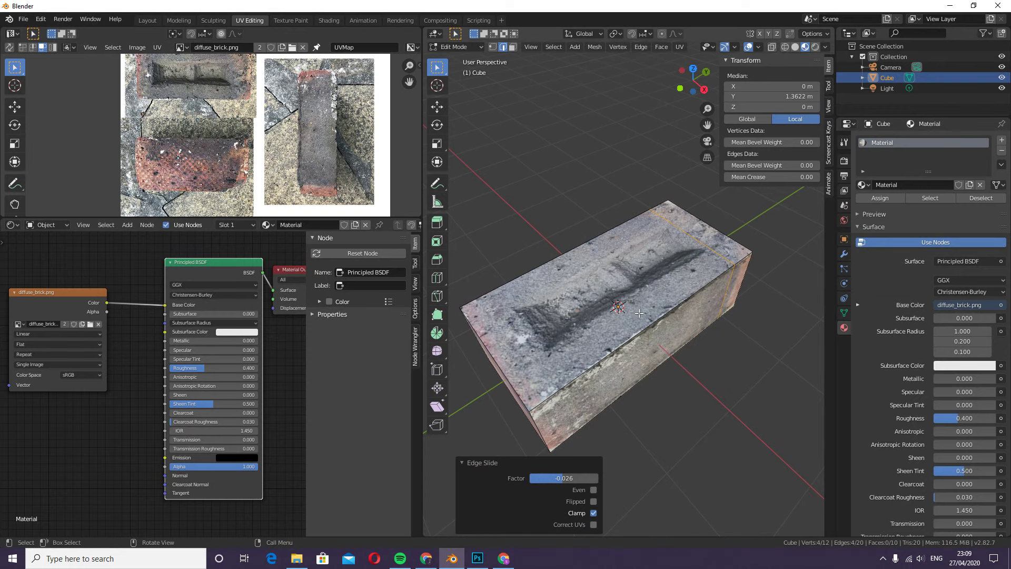
left_click(593, 525)
Step: From the top view, add a crosswise loop cut at the recess's front end with a slide factor of about -0.693
key("KP_7")
key("ctrl+r")
left_click(568, 332)
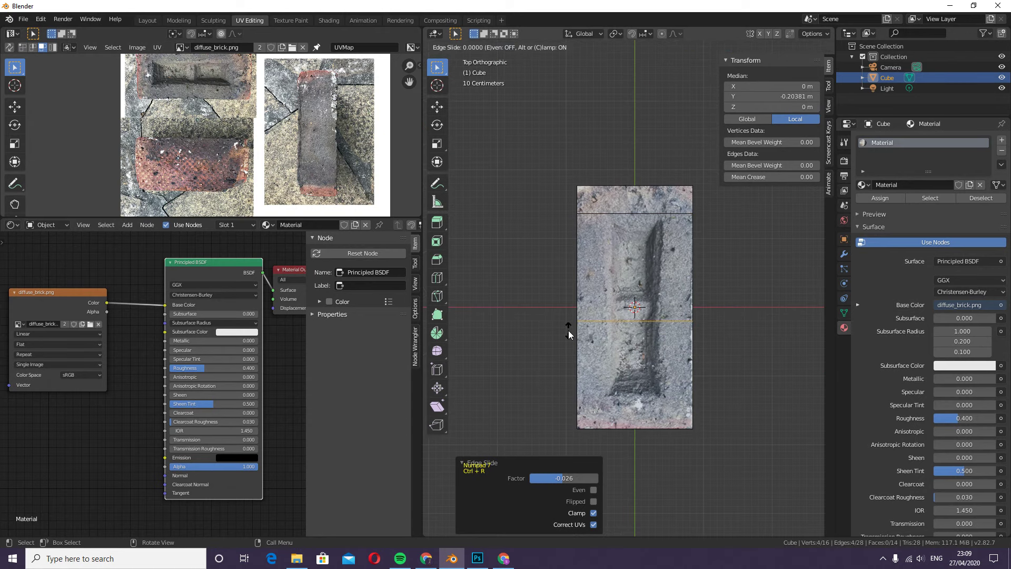
left_click(602, 409)
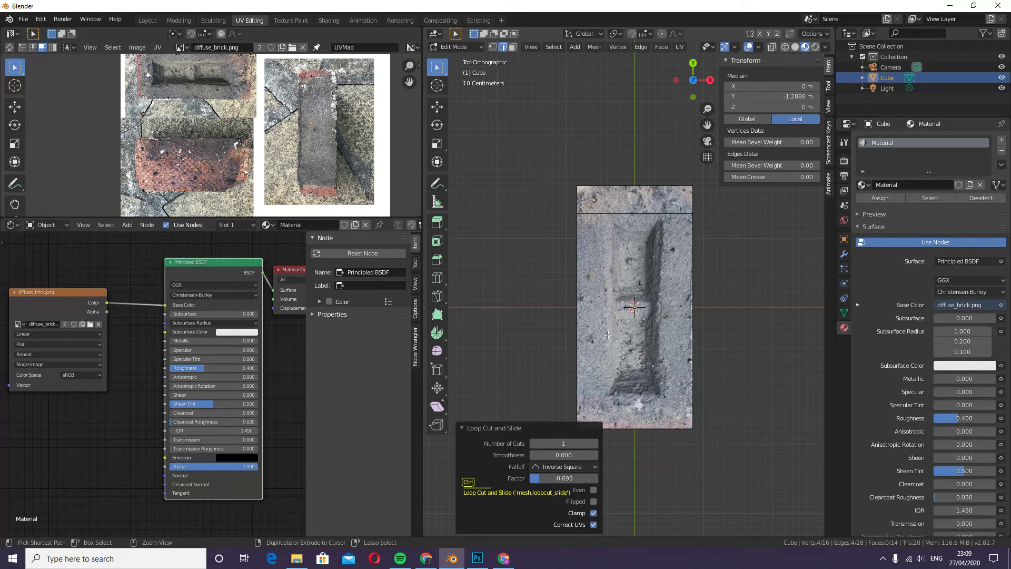
Step: Add two lengthwise loop cuts, one along each long side of the photographed recess
key("ctrl+r")
left_click(610, 187)
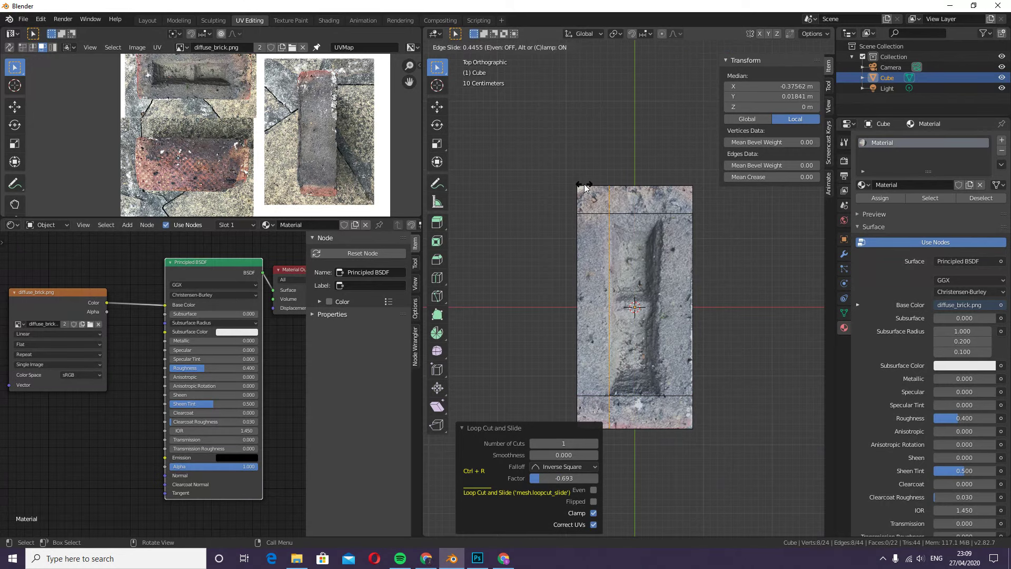
left_click(585, 187)
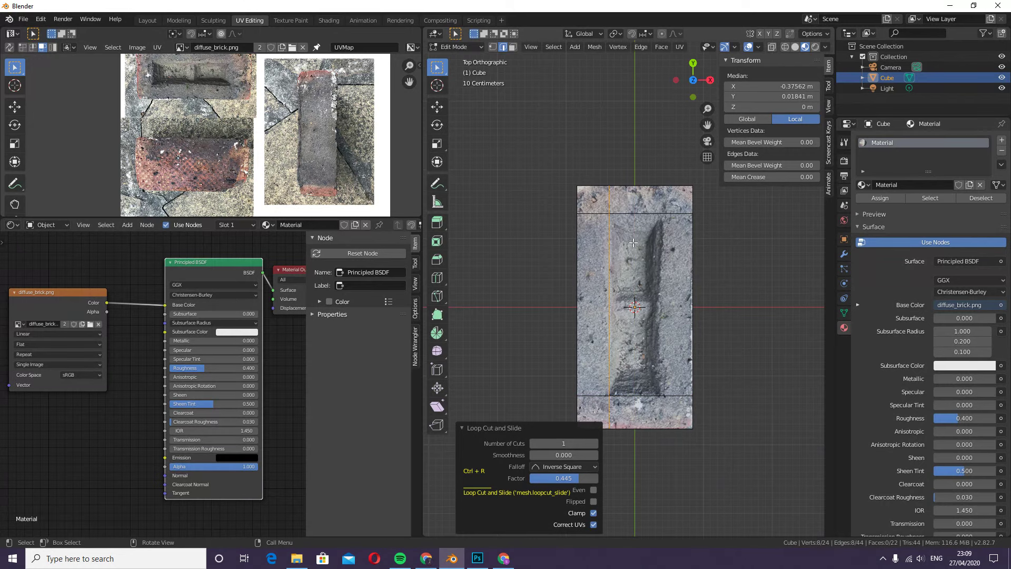
left_click(652, 205)
left_click(663, 206)
Step: Select the recess face on the brick's top and extrude it about 0.166 m down into the brick
middle_click_drag(720, 332, 698, 356)
key("3")
left_click(609, 274)
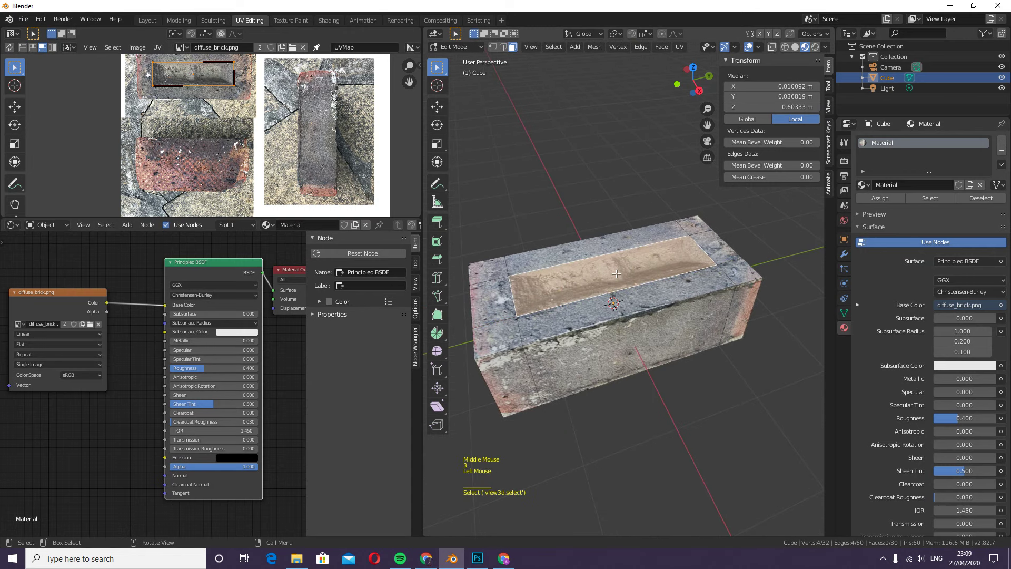
key("e")
left_click(707, 400)
middle_click_drag(707, 401, 626, 258)
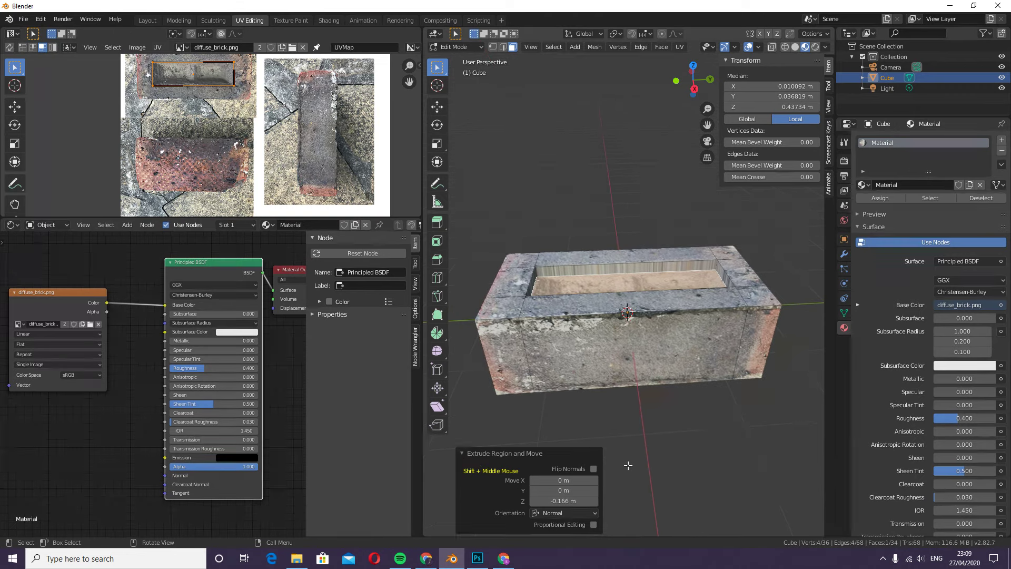
scroll(626, 421, "up", 2)
scroll(617, 257, "down", 1)
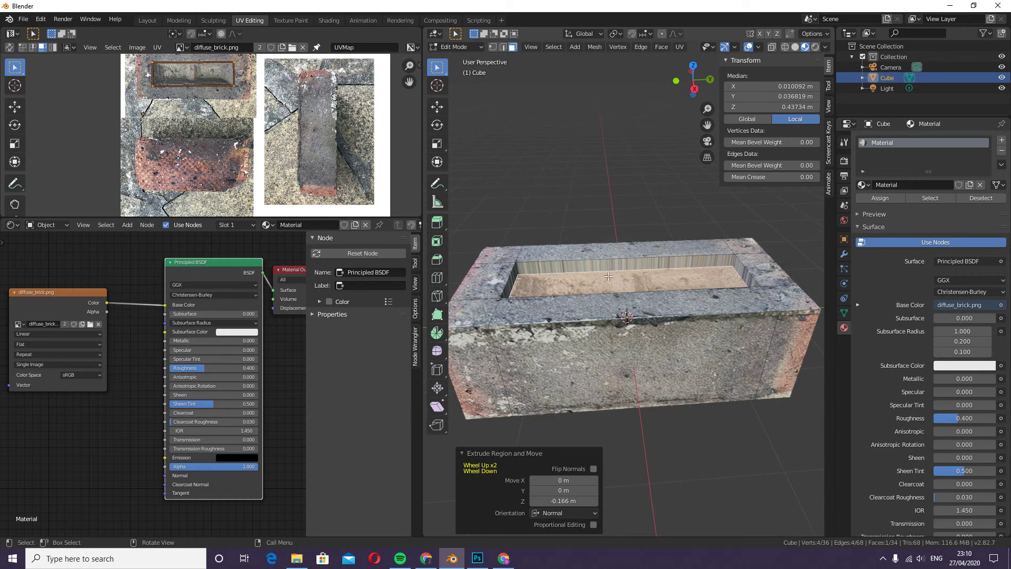
scroll(599, 261, "up", 2)
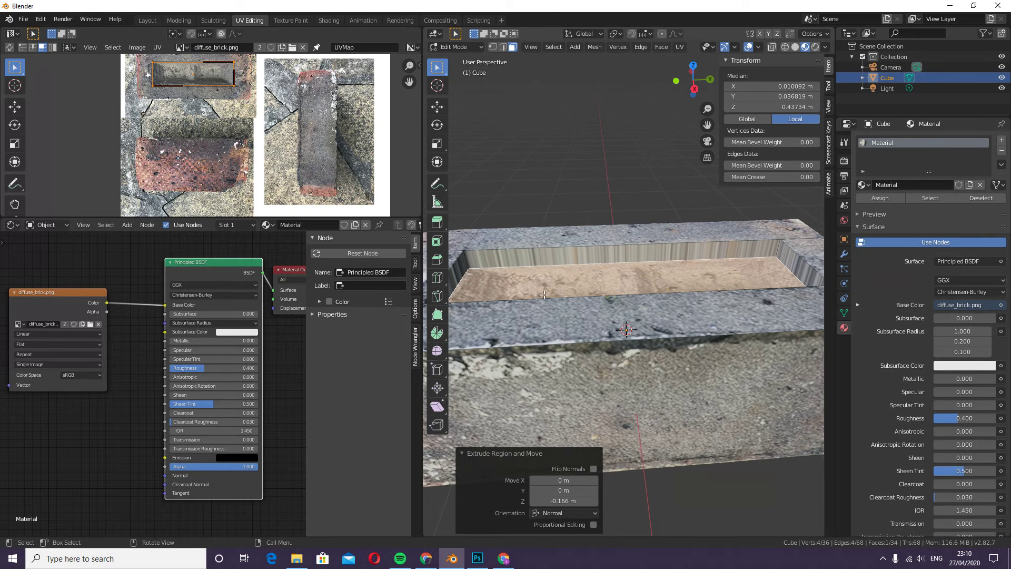
middle_click_drag(648, 284, 621, 334)
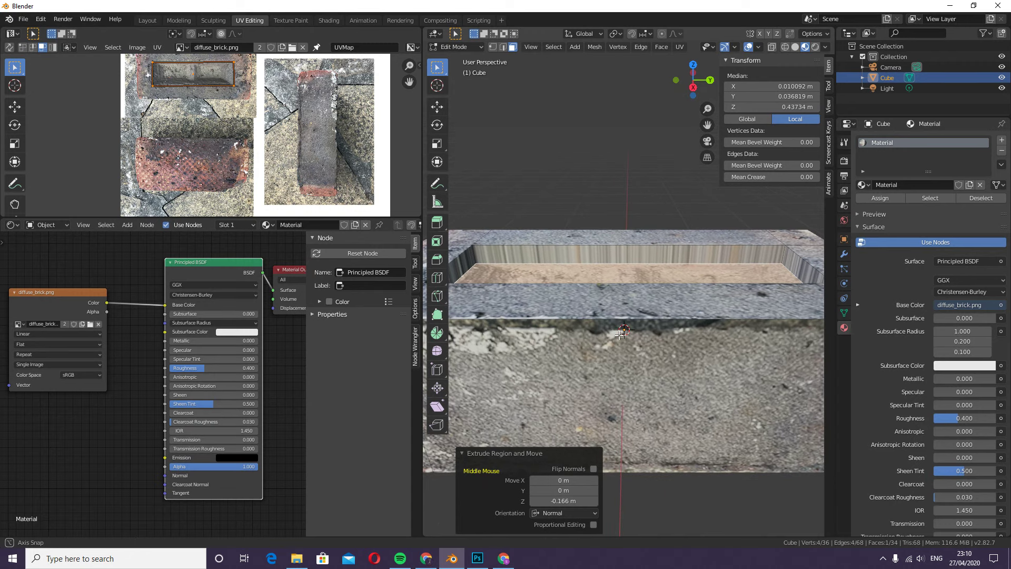
Step: Examine the recess's long side wall and where its UVs lie on the brick photo
left_click(626, 255)
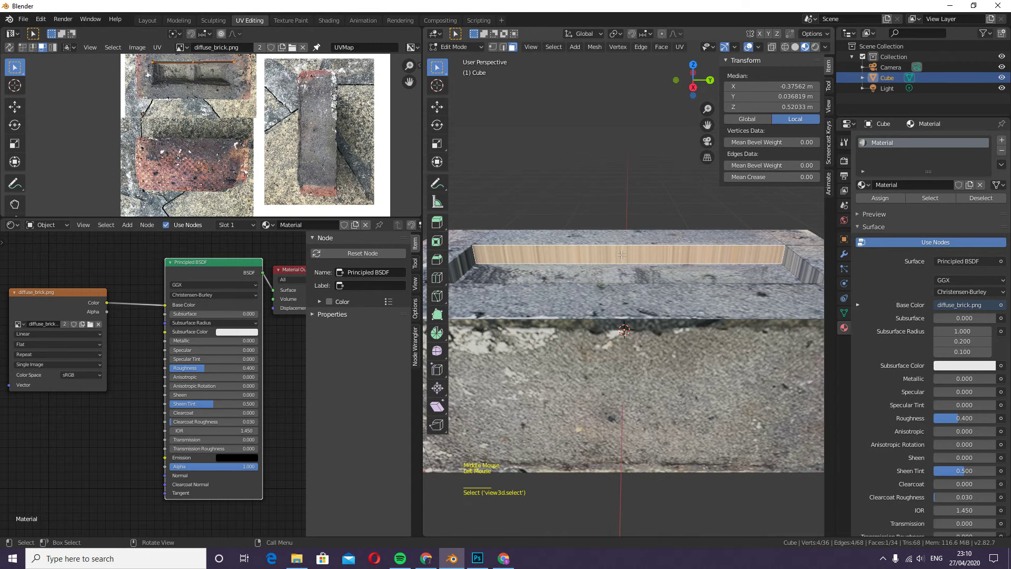
scroll(238, 116, "down", 1)
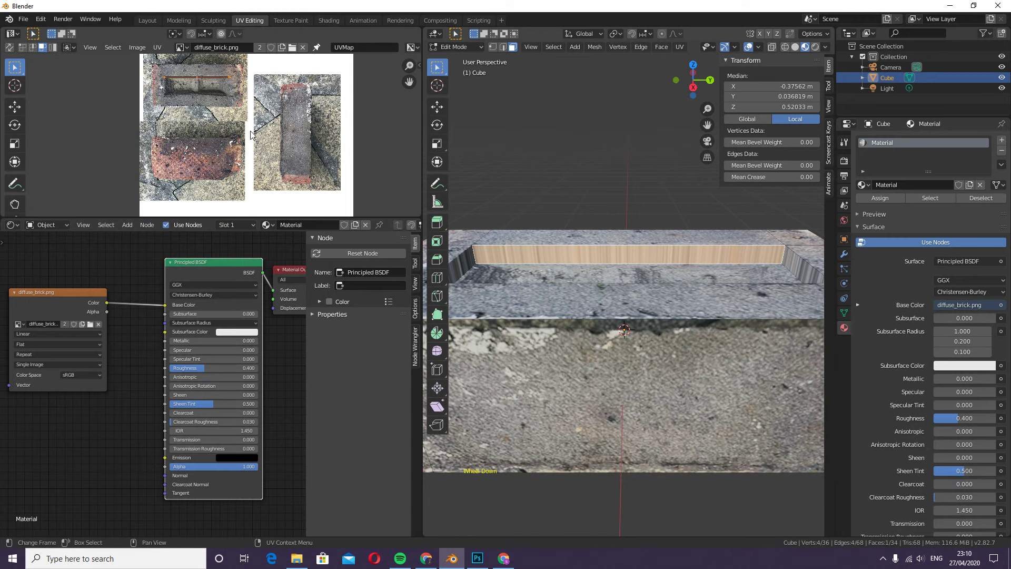
middle_click_drag(191, 96, 197, 134, "shift")
scroll(197, 122, "up", 5)
scroll(198, 120, "up", 1)
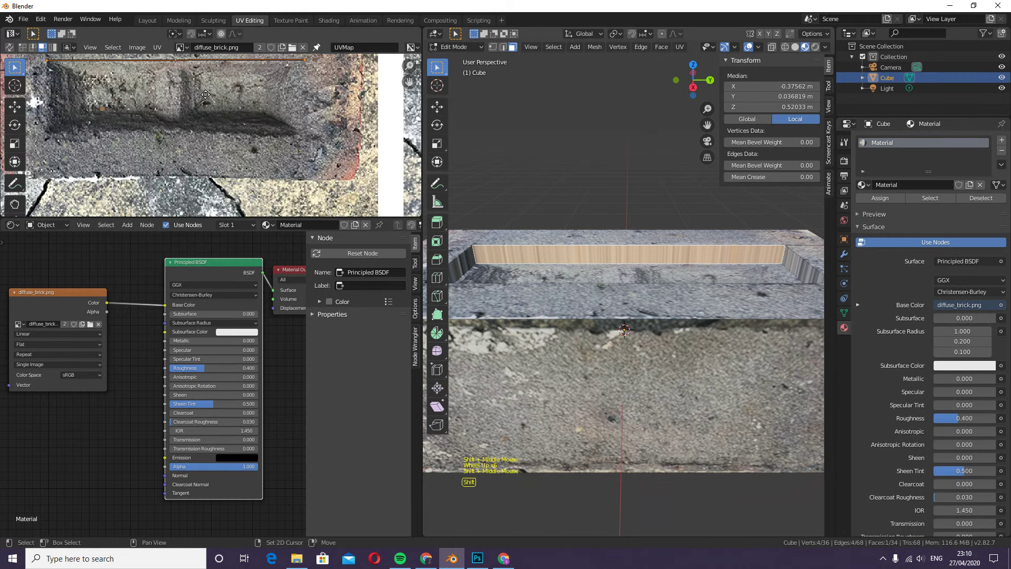
middle_click_drag(197, 78, 197, 100, "shift")
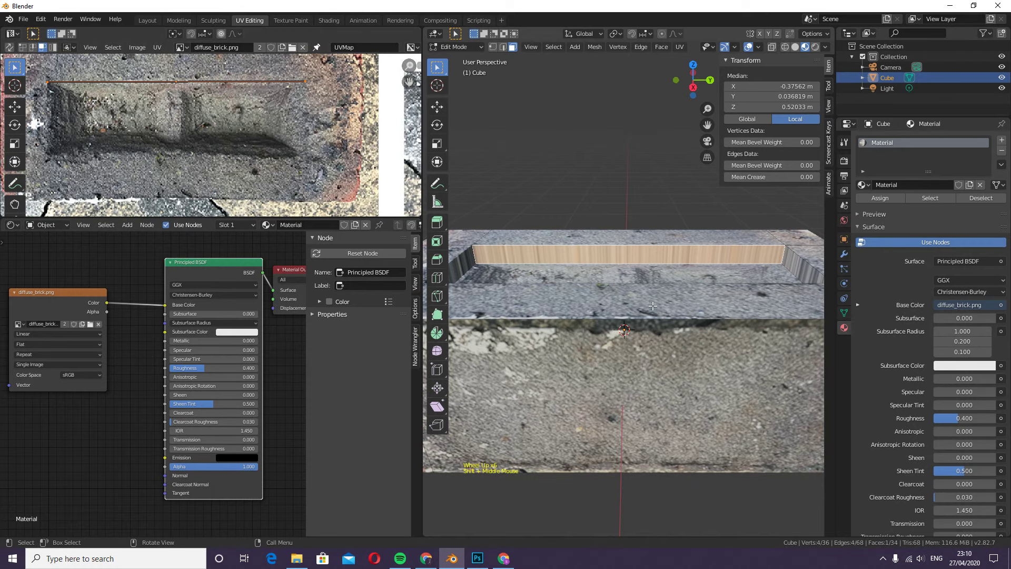
scroll(652, 306, "down", 1)
middle_click_drag(652, 306, 621, 302)
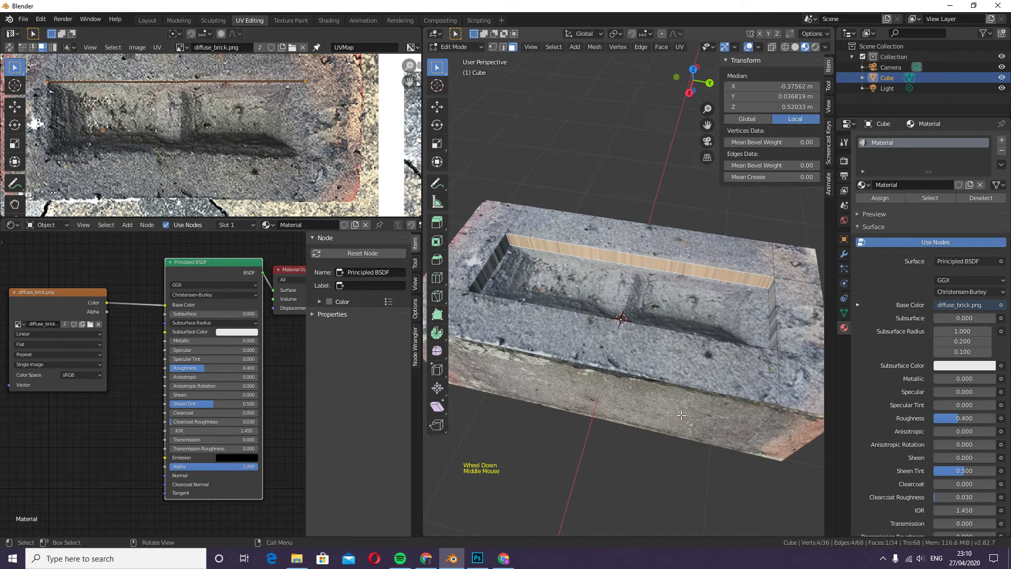
Step: Select the recess's floor face and scale it to about 0.942 so the walls slope inward
left_click(614, 289)
key("s")
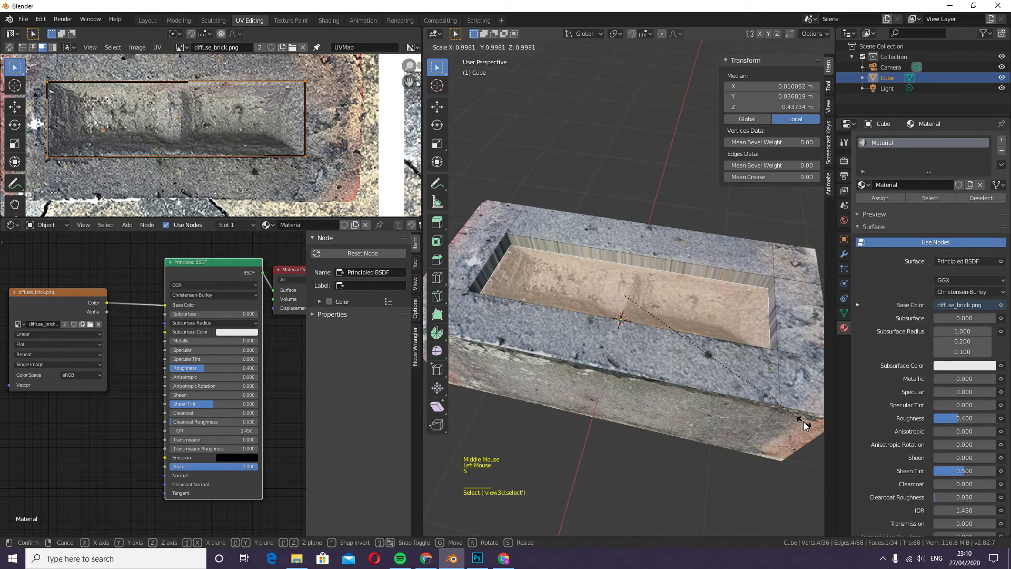
left_click(757, 389)
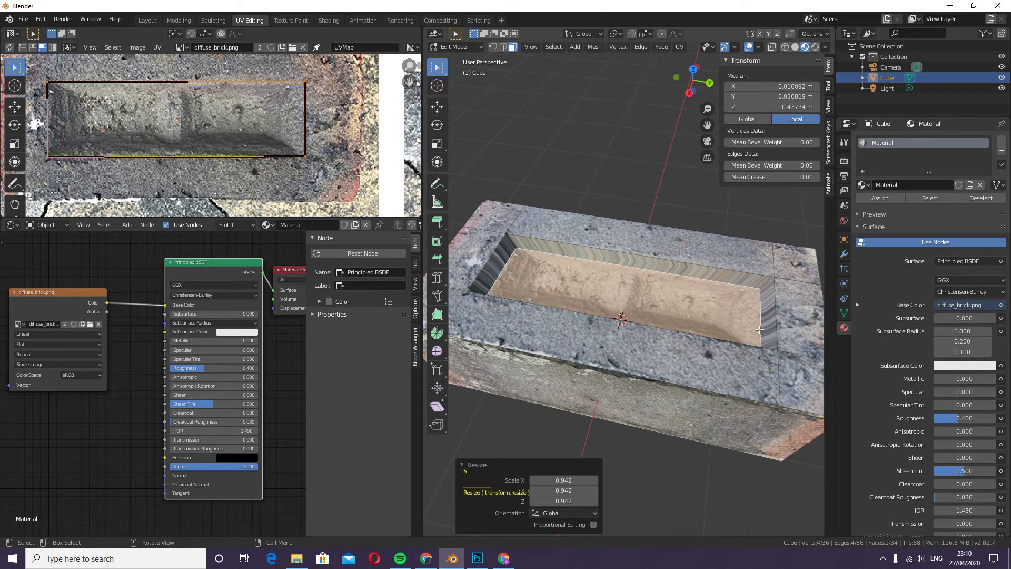
Step: Project the recess's far long wall from view, then move and shrink its UVs onto the photographed brick rim above the recess
middle_click_drag(717, 363, 626, 287)
left_click(618, 263)
key("u")
left_click(623, 261)
scroll(245, 163, "down", 3)
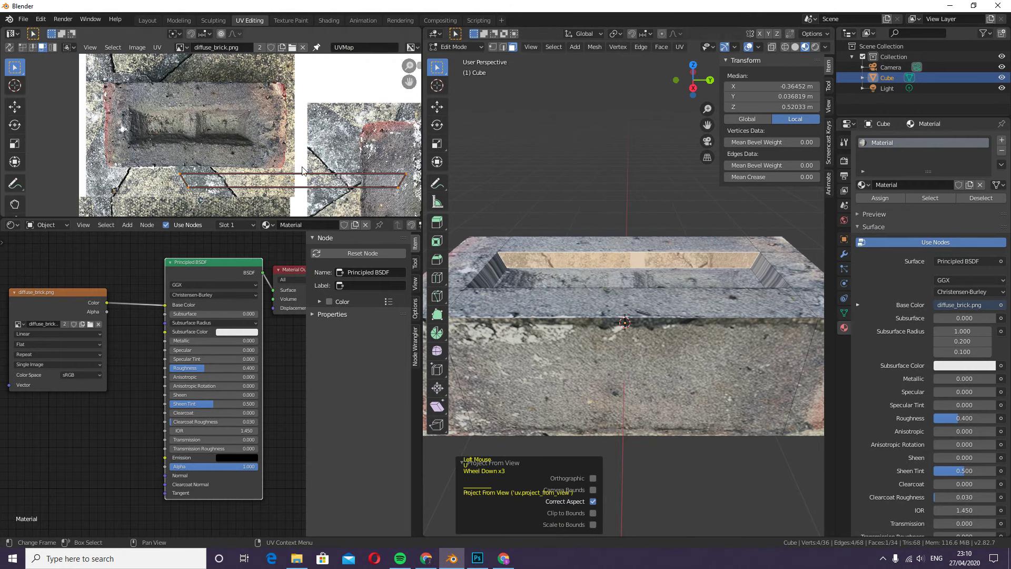
key("g")
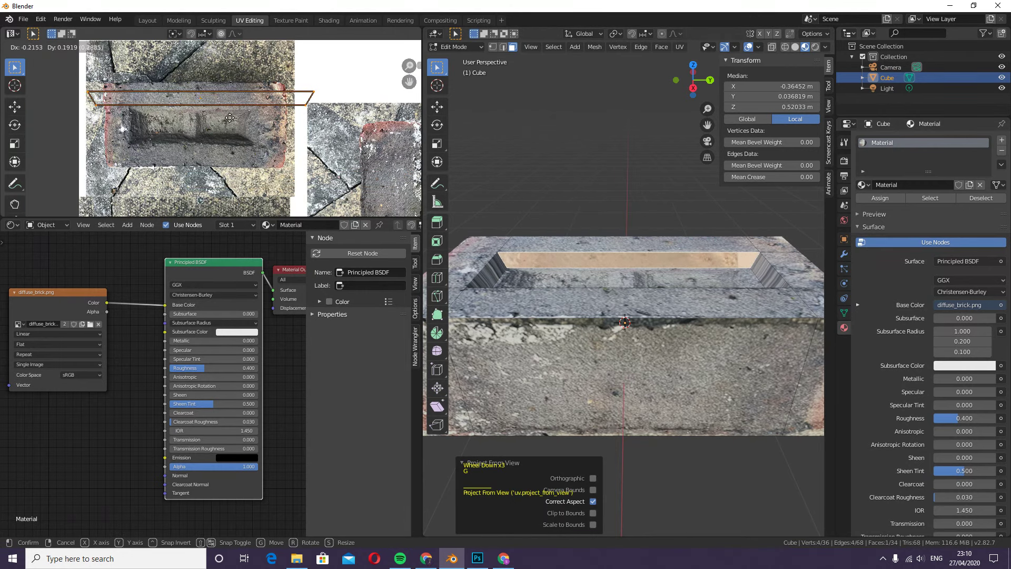
left_click(181, 88)
key("s")
left_click(253, 168)
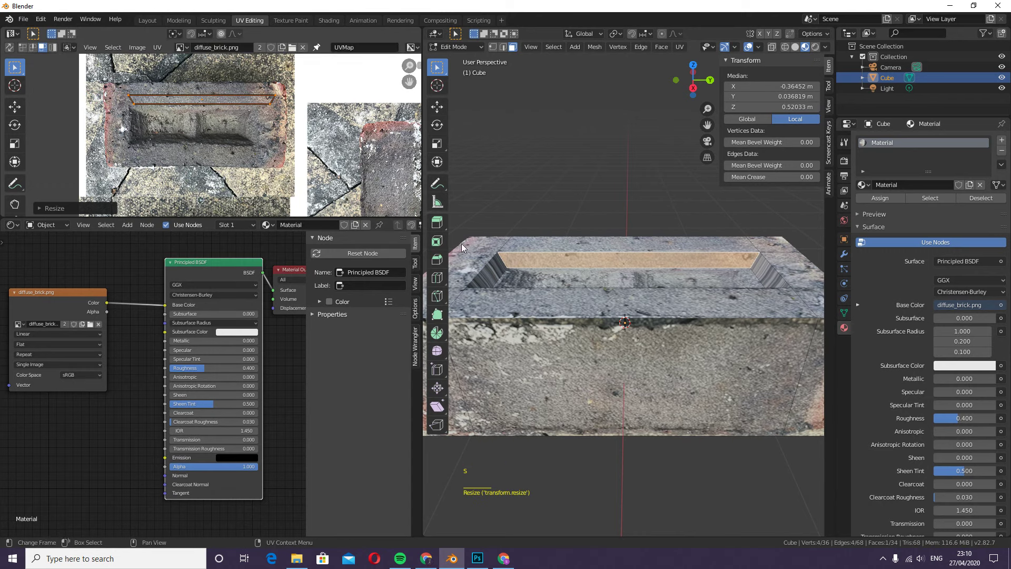
Step: Project the opposite long recess wall from view, then move and scale its UVs onto the upper rim of the photographed brick
middle_click_drag(705, 295, 427, 343)
middle_click_drag(475, 310, 580, 305)
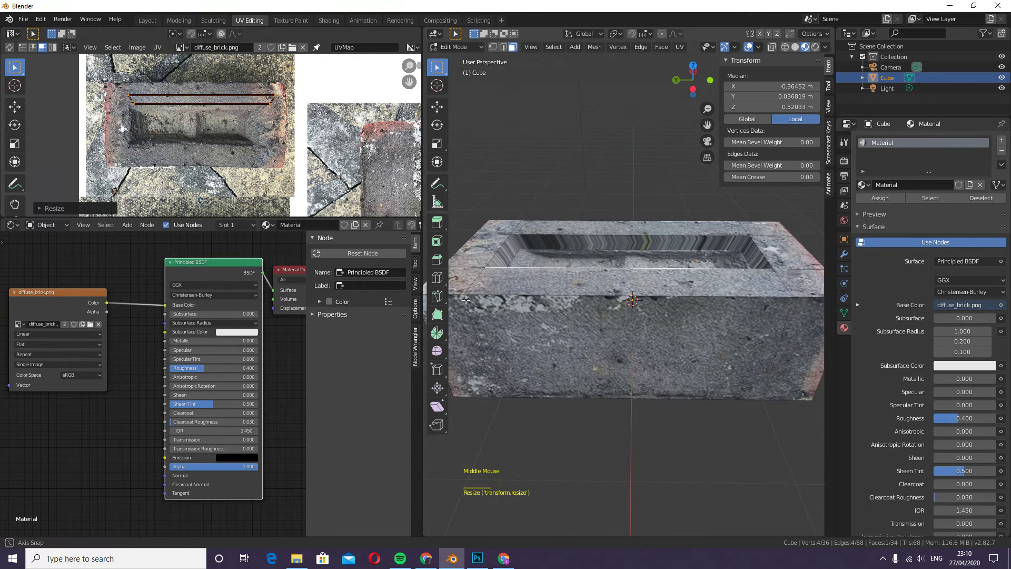
left_click(696, 302)
key("u")
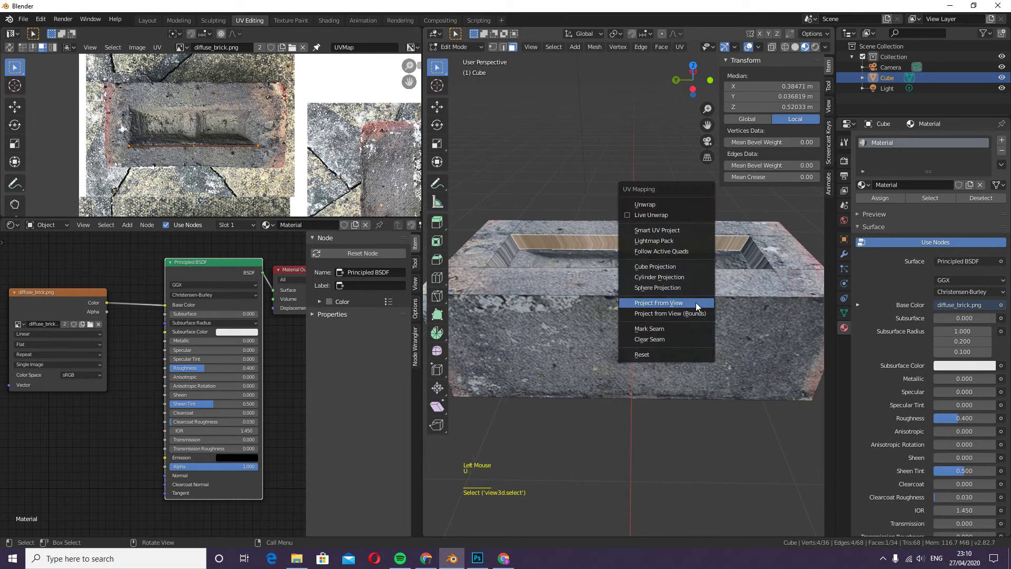
left_click(696, 303)
key("g")
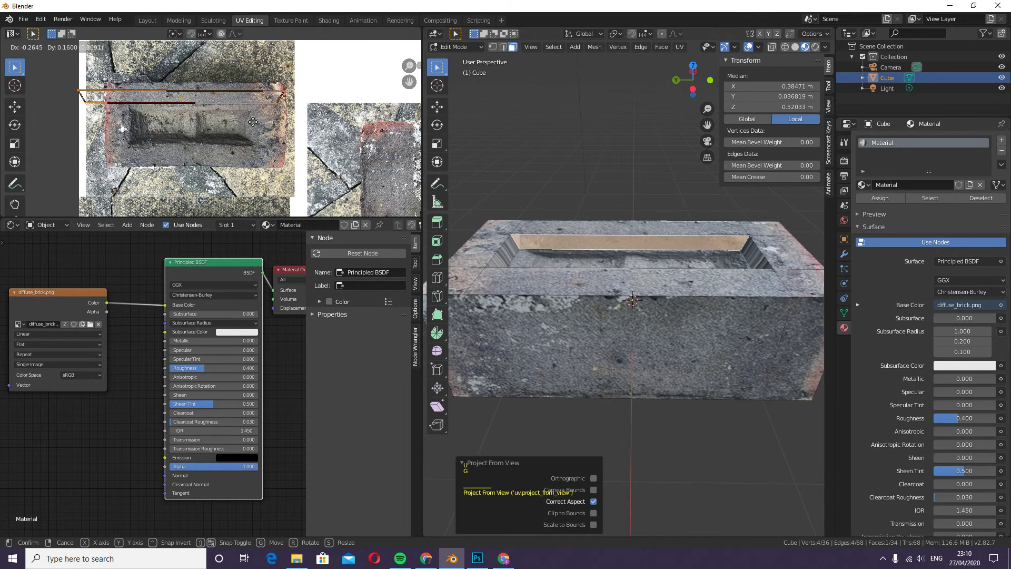
left_click(276, 136)
key("s")
left_click(234, 155)
Step: Project one short end wall of the recess from view and move its UVs onto the photographed brick's upper rim
middle_click_drag(606, 264, 575, 223)
left_click(636, 209)
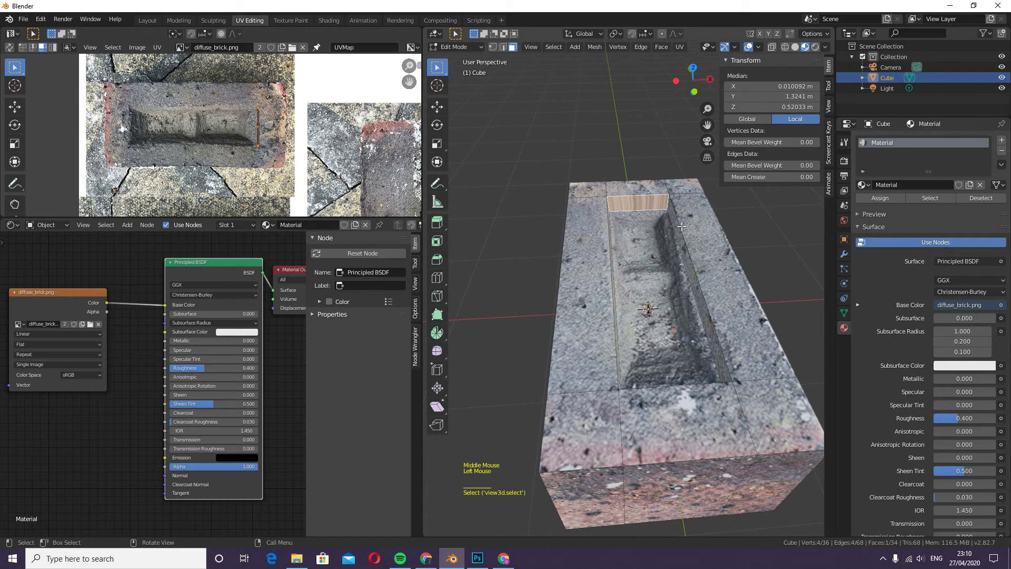
key("u")
left_click(689, 231)
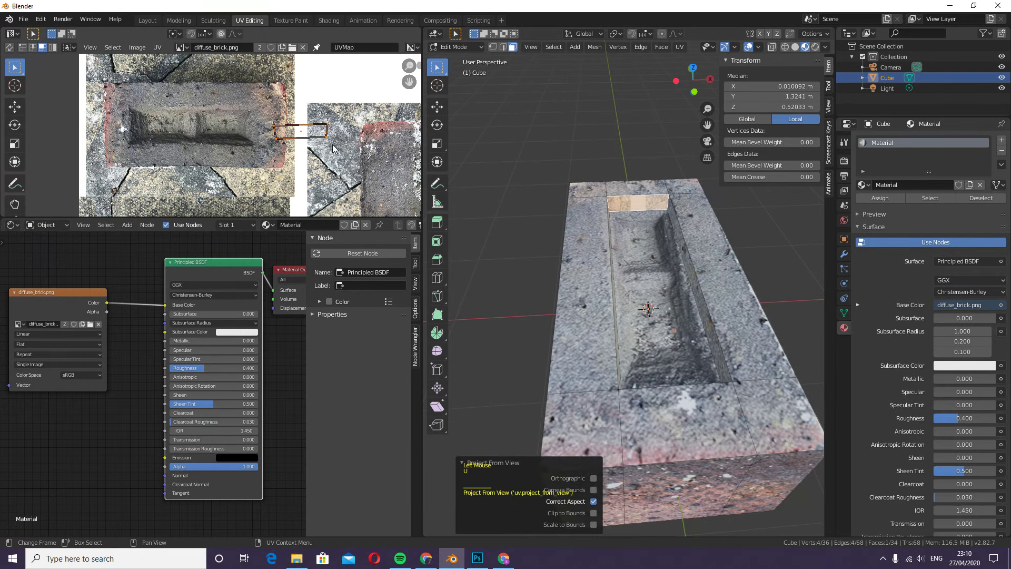
key("g")
left_click(232, 116)
Step: Project the recess's other short end wall from view and move its UVs onto the photographed rim below the recess
middle_click_drag(726, 288, 508, 250)
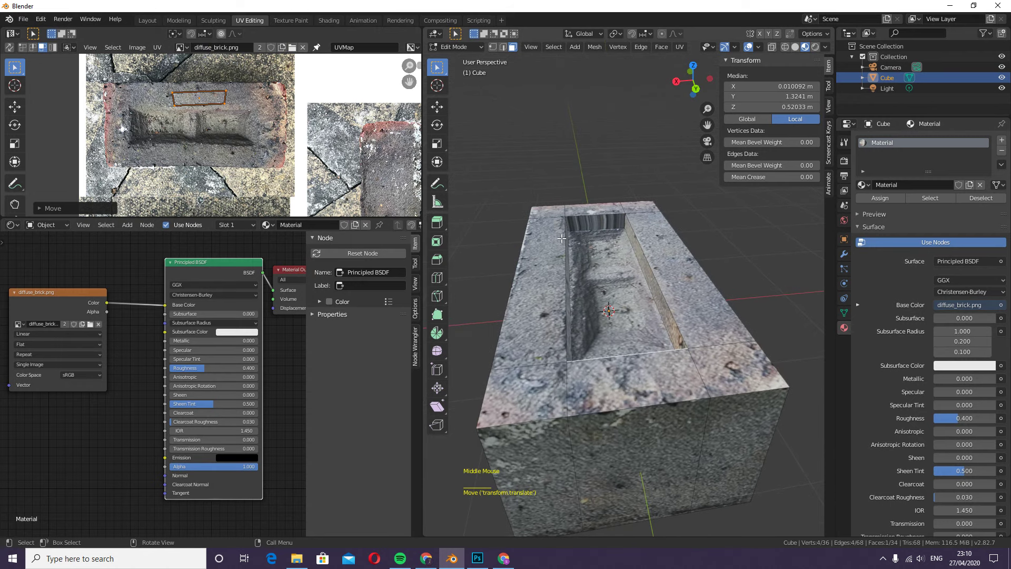
left_click(587, 225)
key("u")
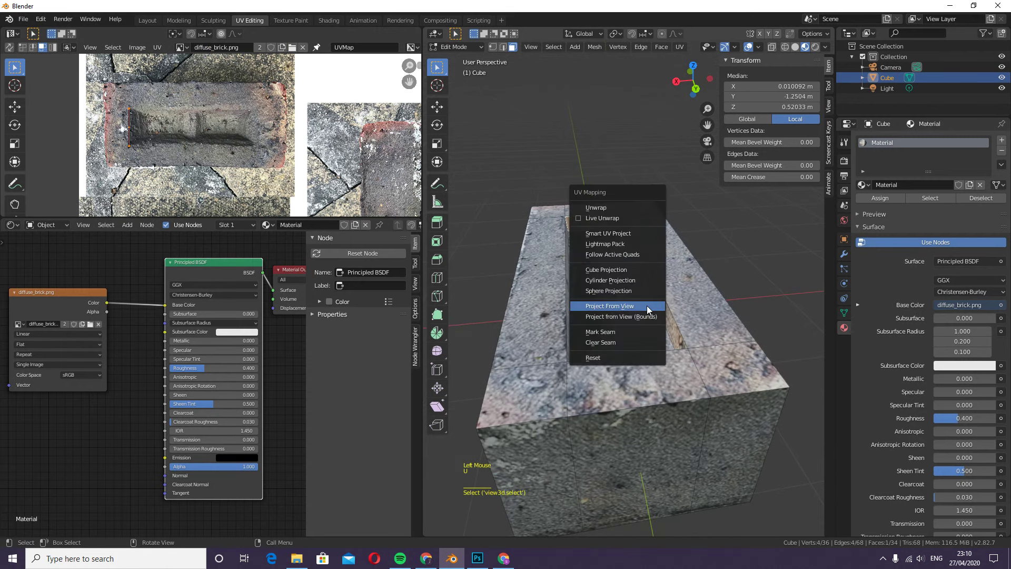
left_click(646, 307)
key("g")
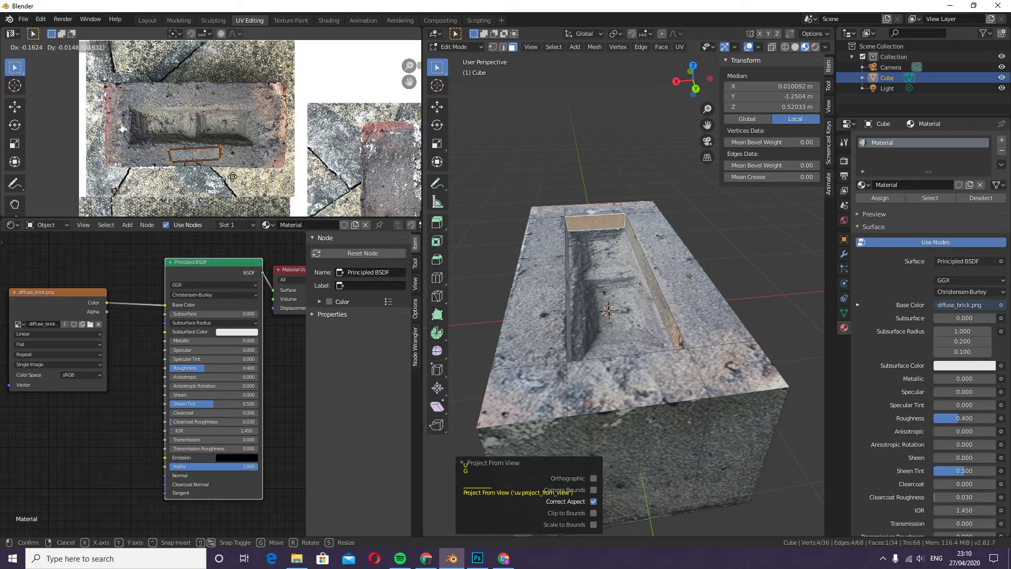
left_click(230, 182)
Step: Inspect the textured brick and its recess from several angles and distances in Object Mode
middle_click_drag(637, 402, 601, 369)
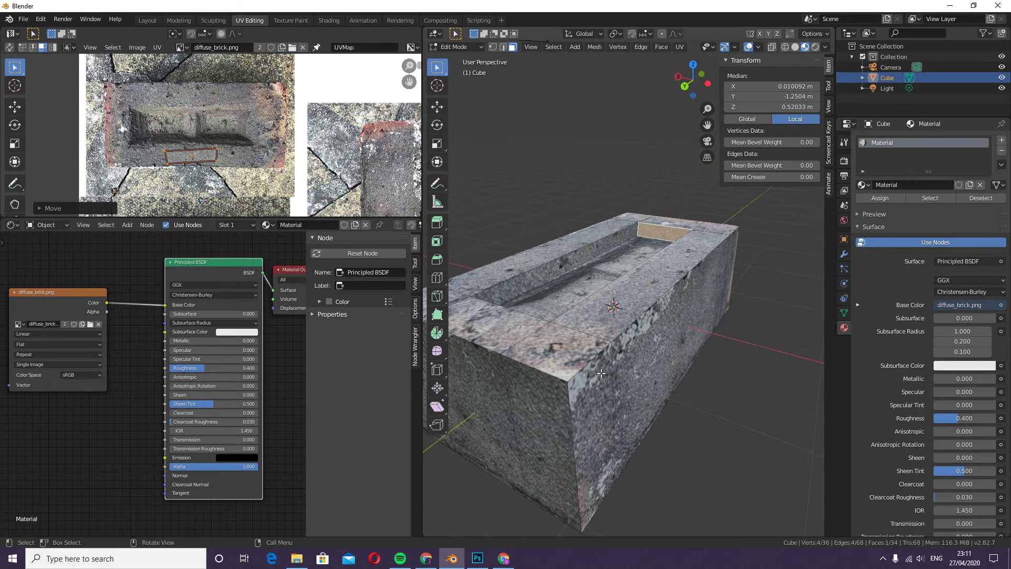
scroll(611, 358, "down", 2)
scroll(620, 346, "up", 1)
middle_click_drag(677, 358, 640, 373)
key("Tab")
scroll(649, 330, "down", 3)
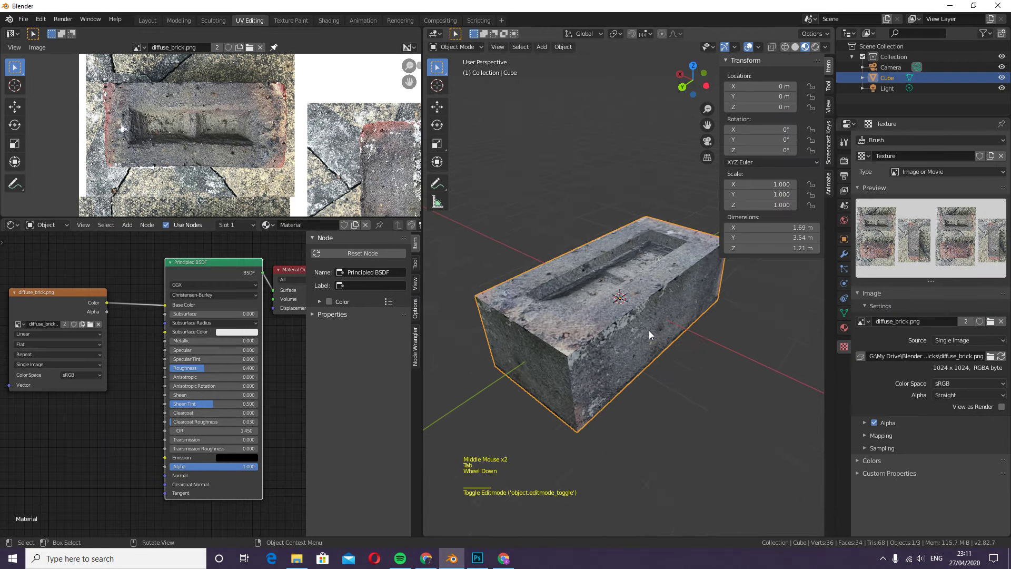
scroll(640, 336, "up", 6)
scroll(639, 339, "down", 4)
mouse_move(637, 344)
middle_mouse_down()
mouse_move(640, 357)
mouse_move(621, 346)
middle_mouse_up()
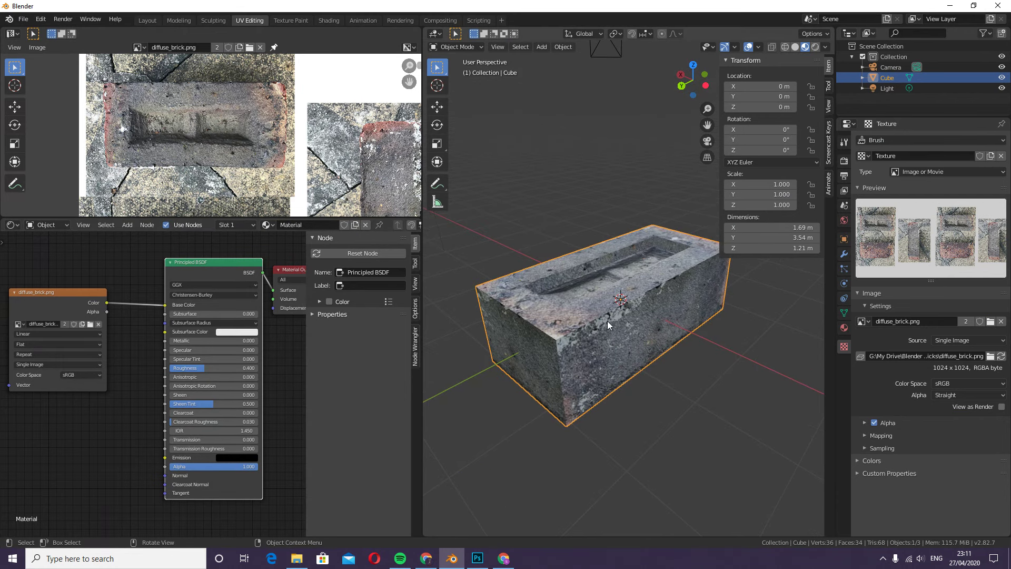
Step: Bevel the entire brick mesh with an offset of about 0.0653 m and 7 segments, then return to Object Mode
key("Tab")
key("a")
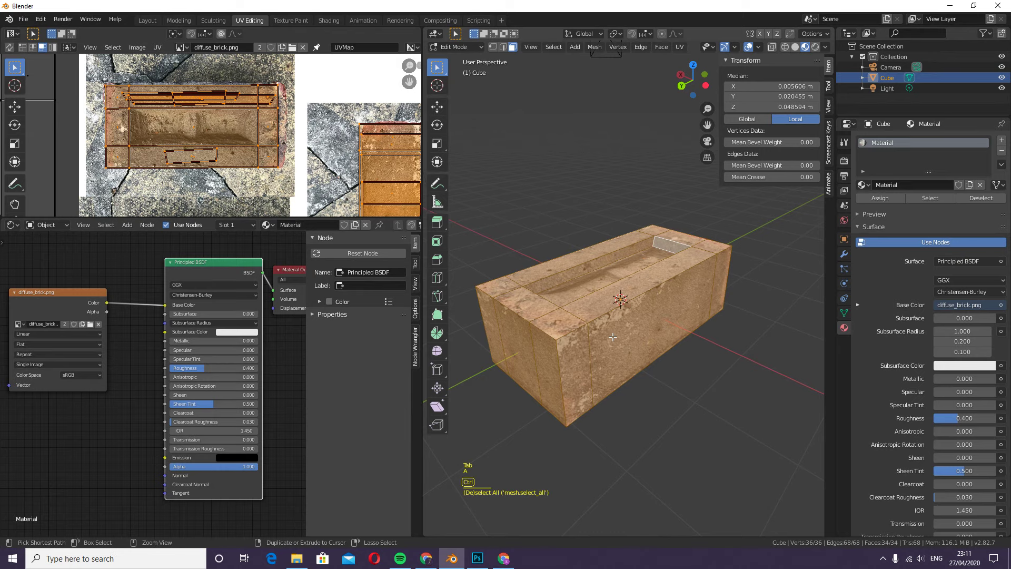
key("ctrl+b")
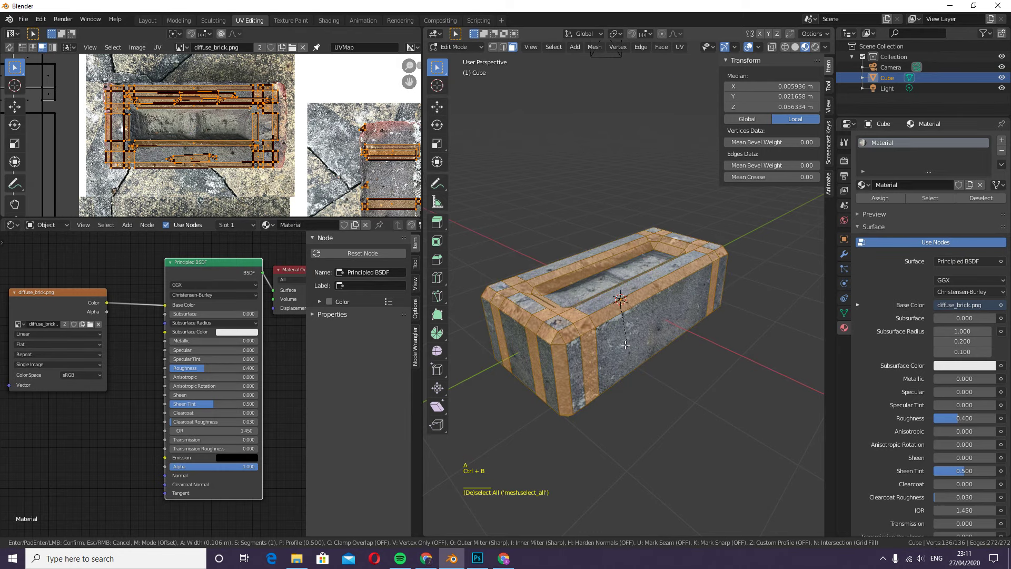
scroll(623, 344, "up", 6)
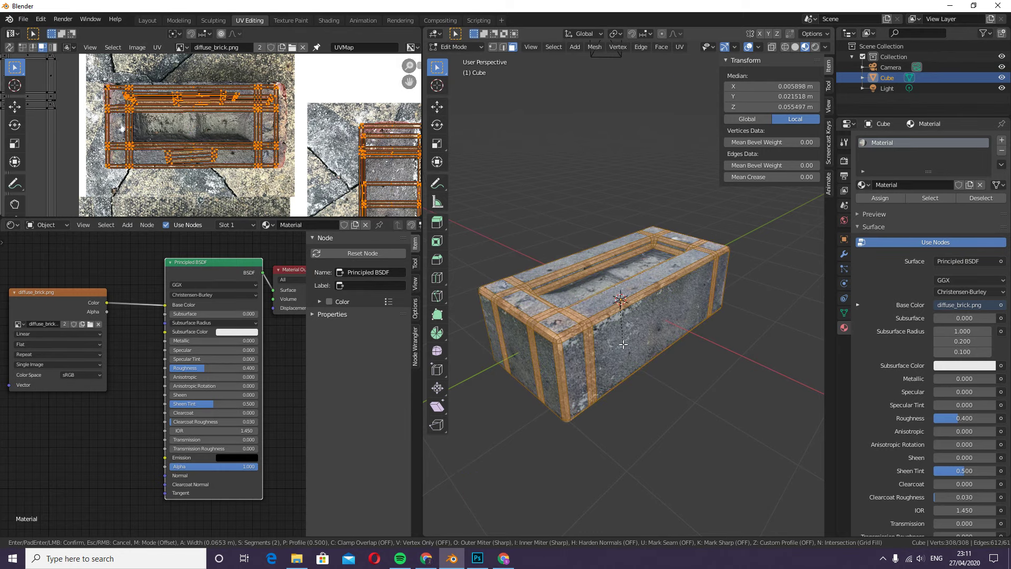
left_click(623, 350)
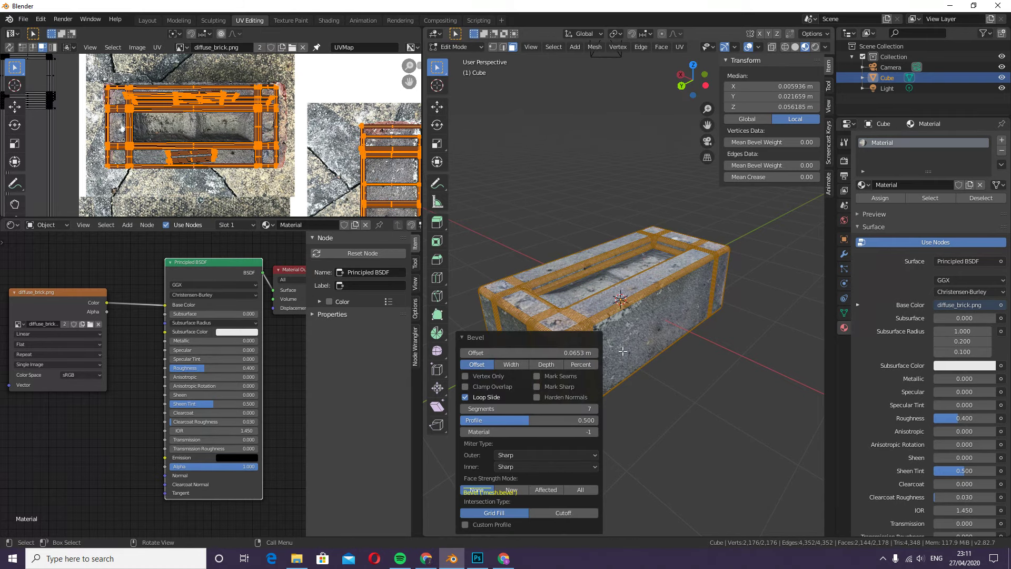
key("Tab")
middle_click_drag(601, 348, 571, 361)
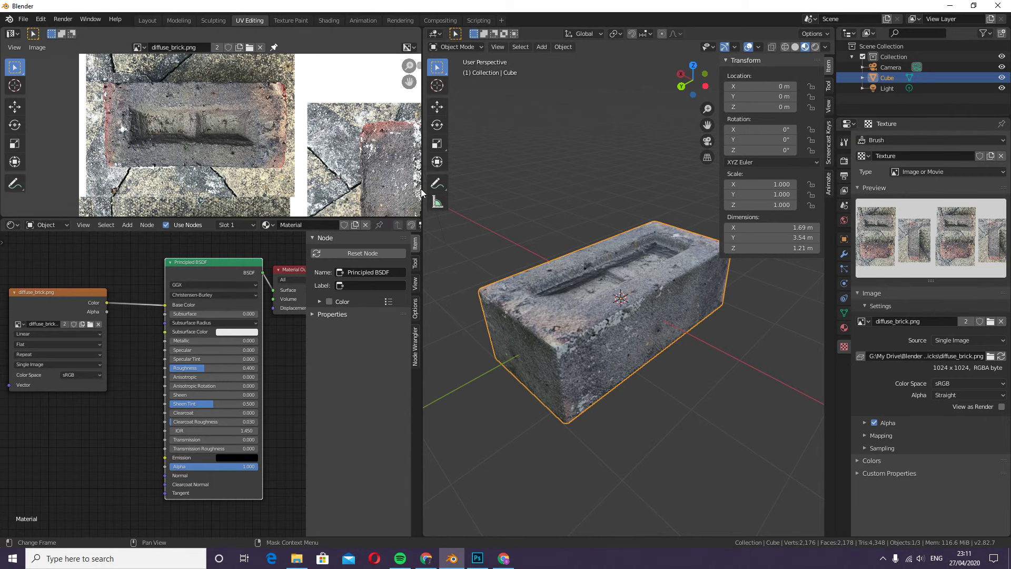
Step: Widen the image and node editors and move the diffuse_brick.png texture node away from the Principled BSDF
left_click_drag(422, 188, 501, 191)
left_click_drag(84, 291, 48, 254)
scroll(314, 149, "down", 2)
scroll(314, 149, "down", 1)
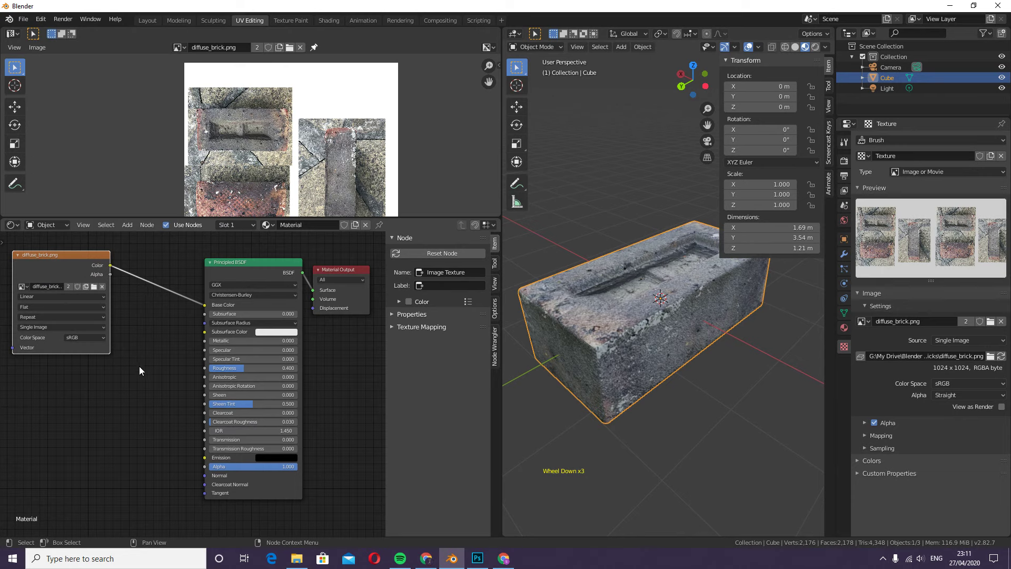
scroll(614, 347, "up", 2)
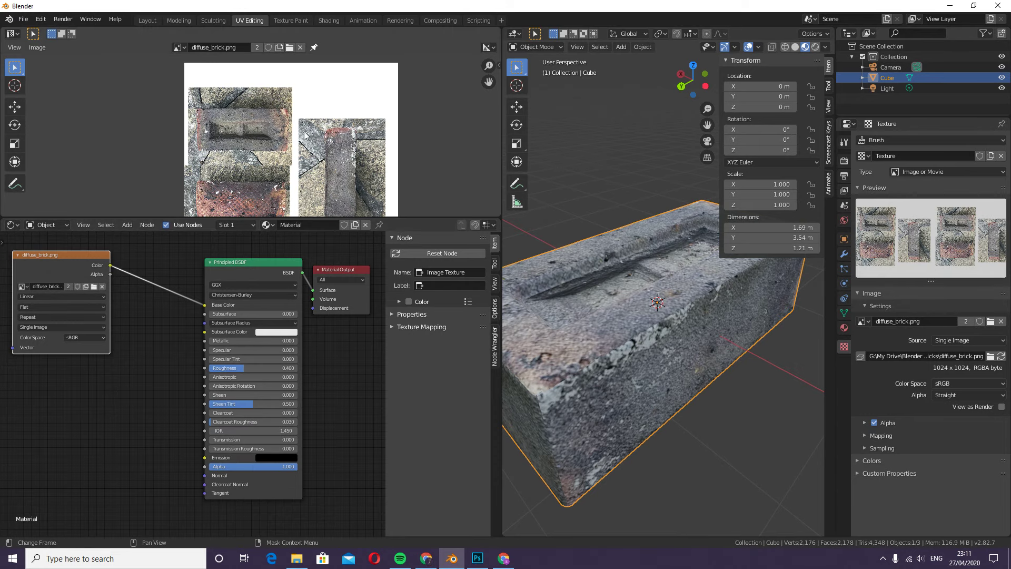
middle_click_drag(284, 187, 380, 142, "shift")
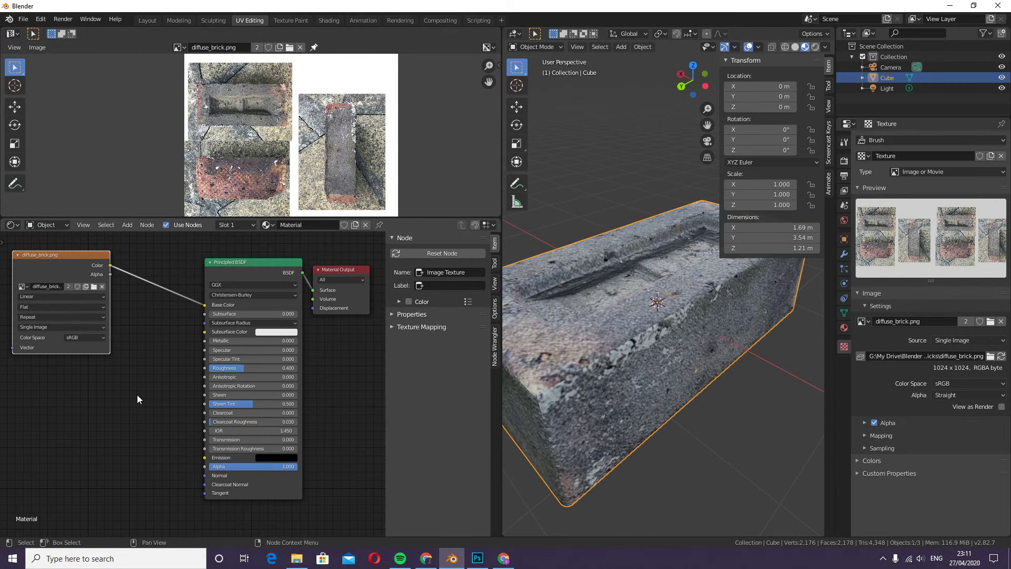
Step: Add a Bump node and place it between the diffuse_brick.png texture and the Principled BSDF
key("shift+a")
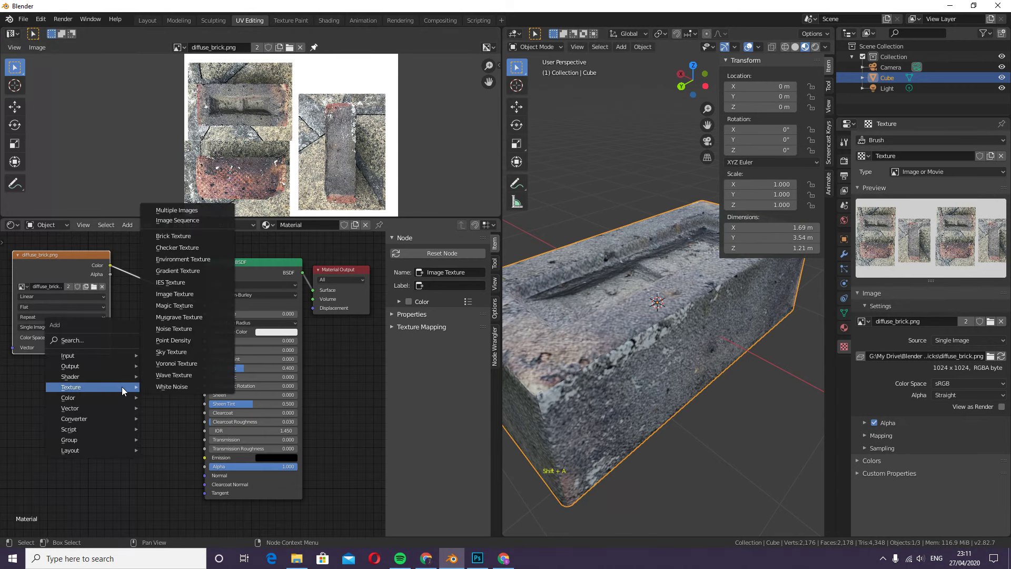
left_click(79, 340)
type("bump")
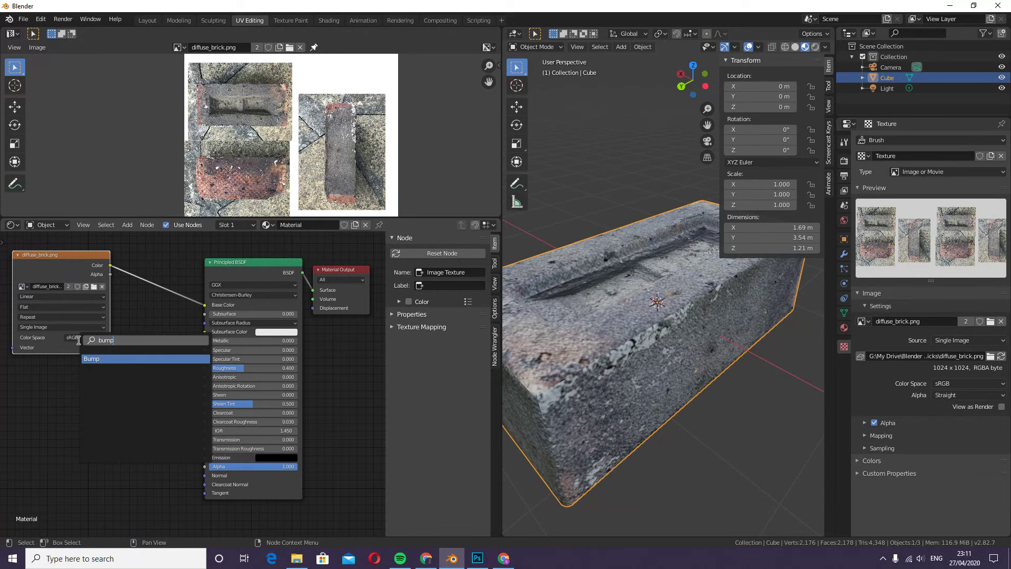
key("Return")
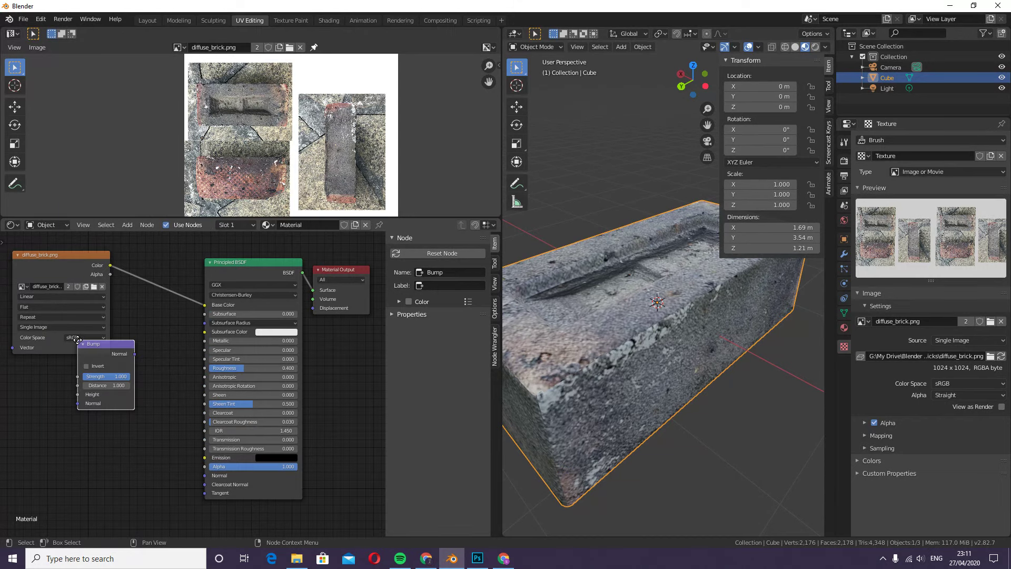
left_click(139, 326)
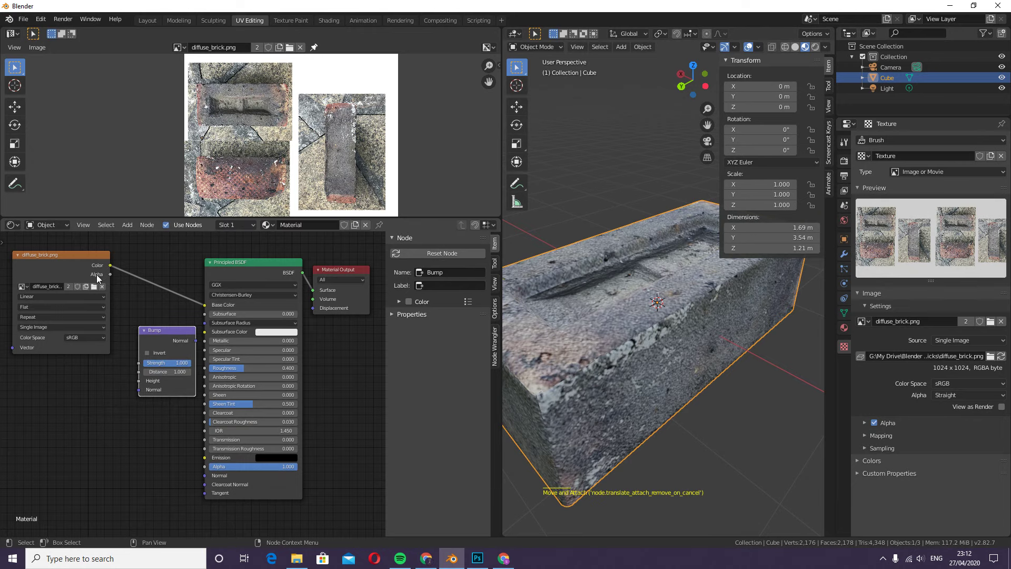
Step: Link the brick texture's Color to the Bump node's Height, and the Bump's Normal output to the Principled BSDF's Normal
left_click_drag(109, 264, 138, 380)
left_click(154, 328)
left_click_drag(155, 328, 204, 475)
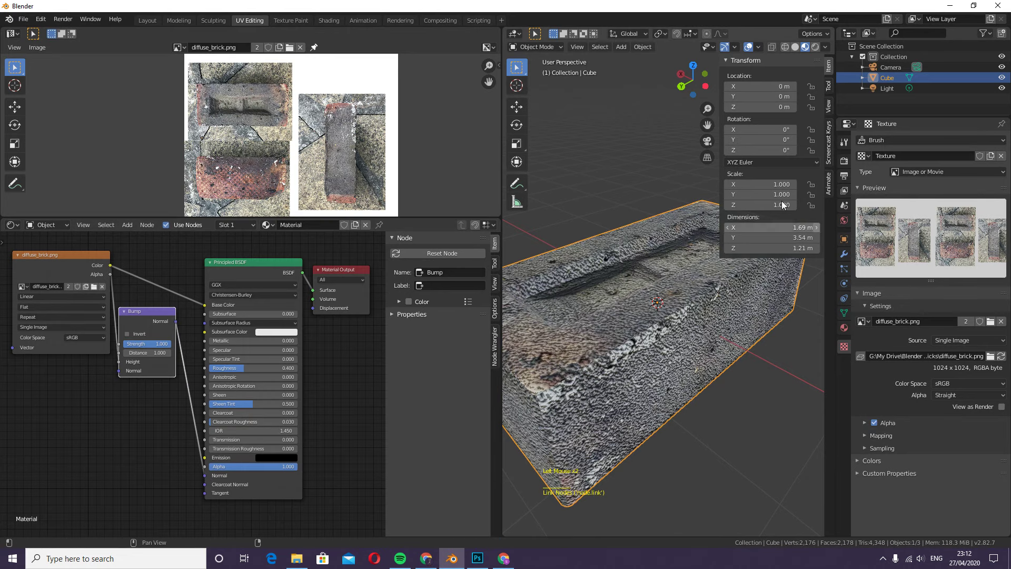
middle_click_drag(654, 405, 659, 380, "shift")
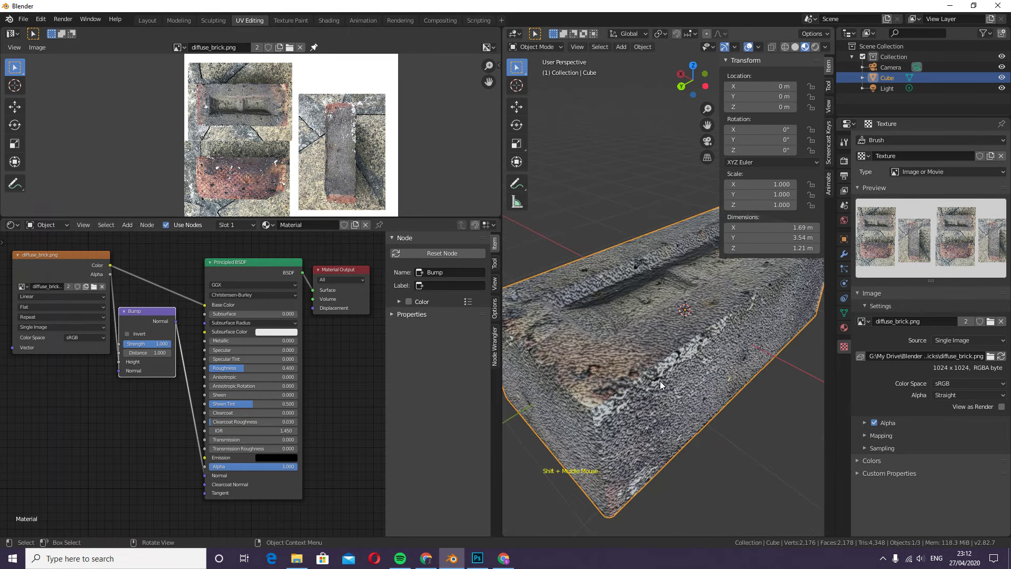
Step: Lower the Bump node's strength to 0.433 and switch the viewport to rendered shading
scroll(660, 381, "down", 2)
scroll(653, 358, "up", 1)
scroll(665, 363, "down", 1)
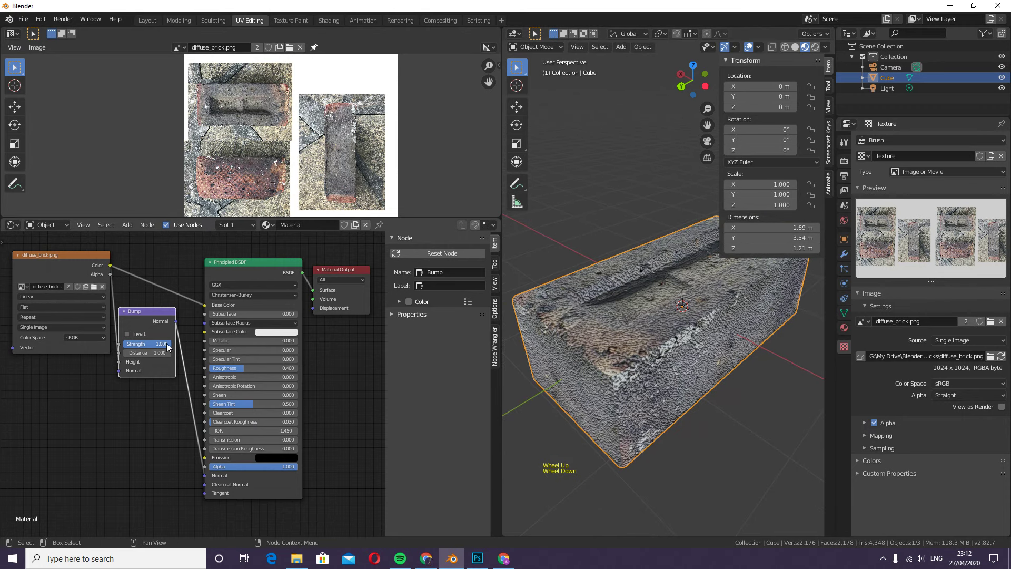
left_click_drag(171, 347, 142, 348)
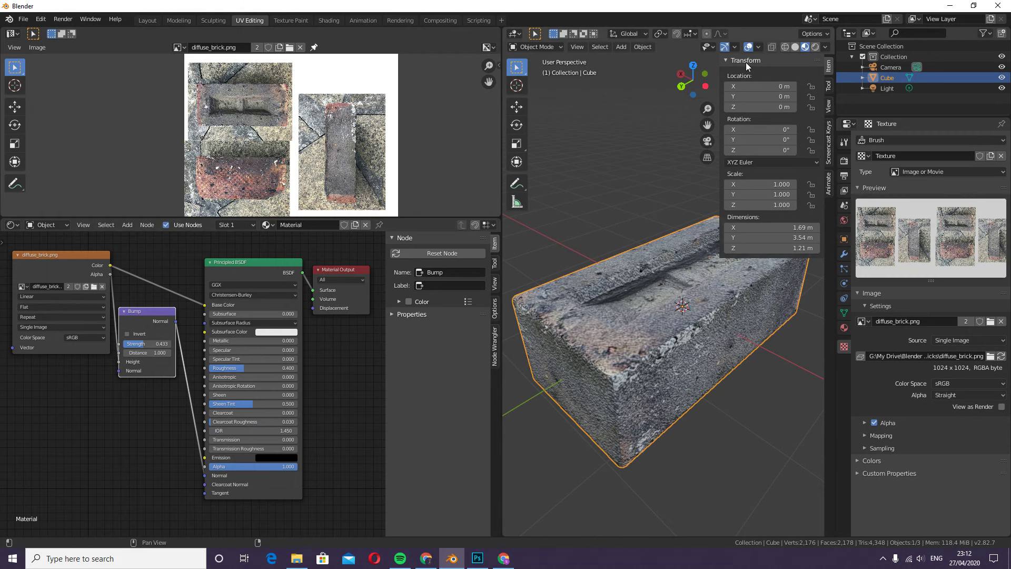
left_click(815, 46)
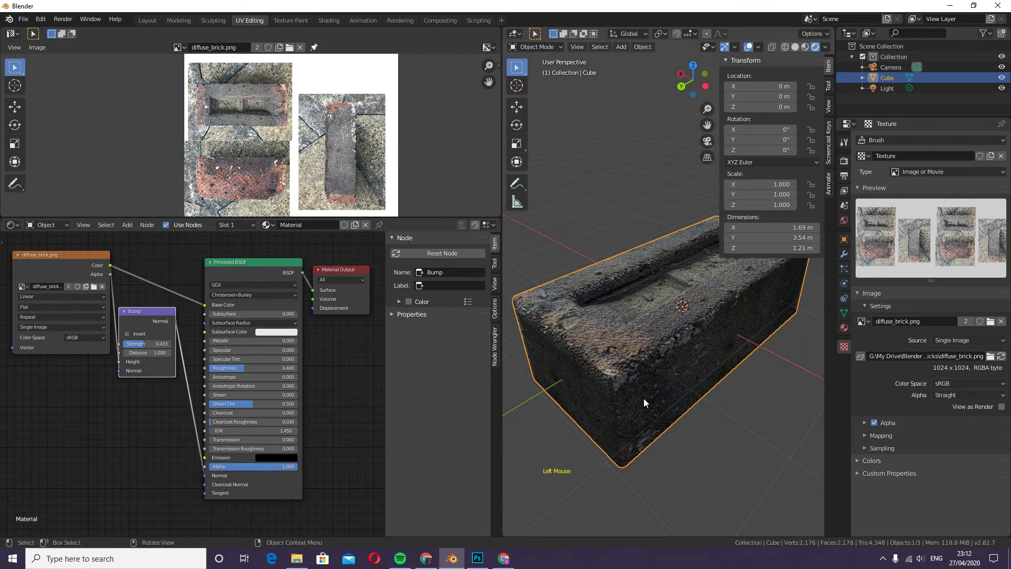
left_click(144, 345)
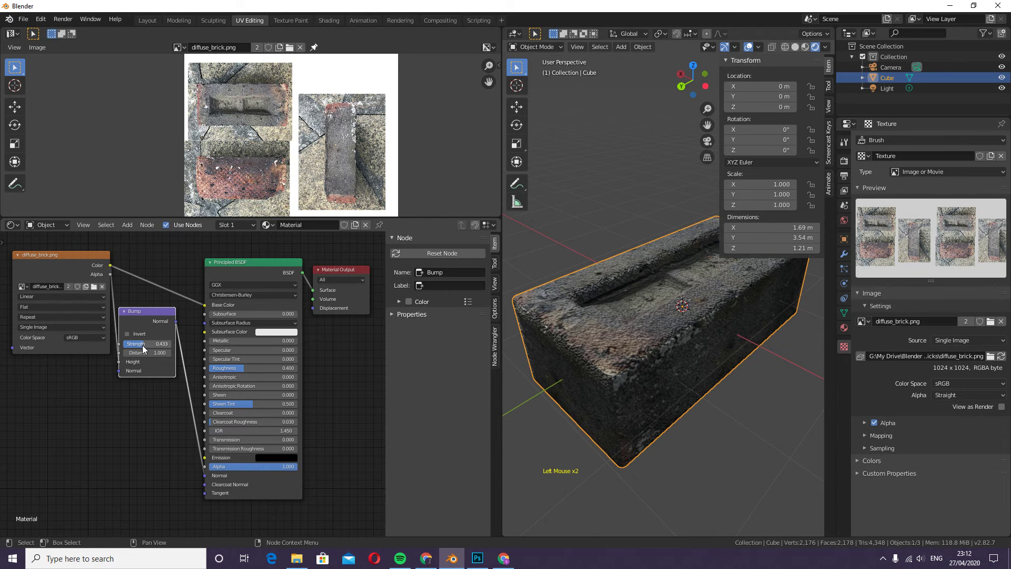
left_click(140, 348)
key("Return")
left_click(143, 345)
key("Return")
left_click(146, 309)
Step: Duplicate the brick and move the copy up about 1.29 m along the global Z axis
middle_click_drag(649, 366, 695, 311)
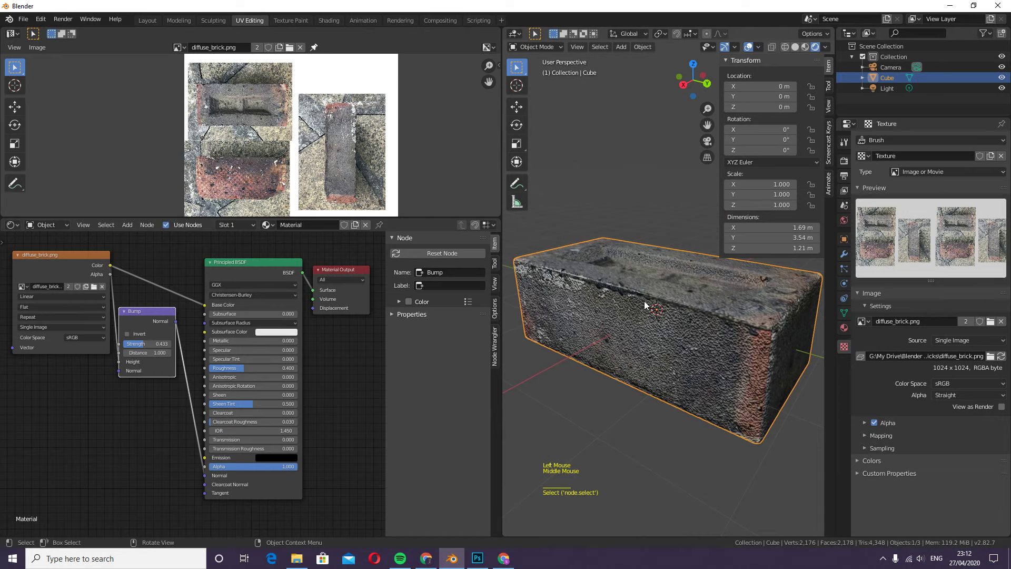
scroll(638, 301, "up", 3)
scroll(727, 303, "down", 6)
scroll(752, 316, "down", 3)
mouse_move(752, 321)
middle_mouse_down()
mouse_move(597, 352)
mouse_move(609, 344)
mouse_move(746, 356)
mouse_move(661, 332)
mouse_move(795, 312)
mouse_move(636, 334)
mouse_move(734, 349)
mouse_move(758, 341)
mouse_move(748, 341)
middle_mouse_up()
key("shift")
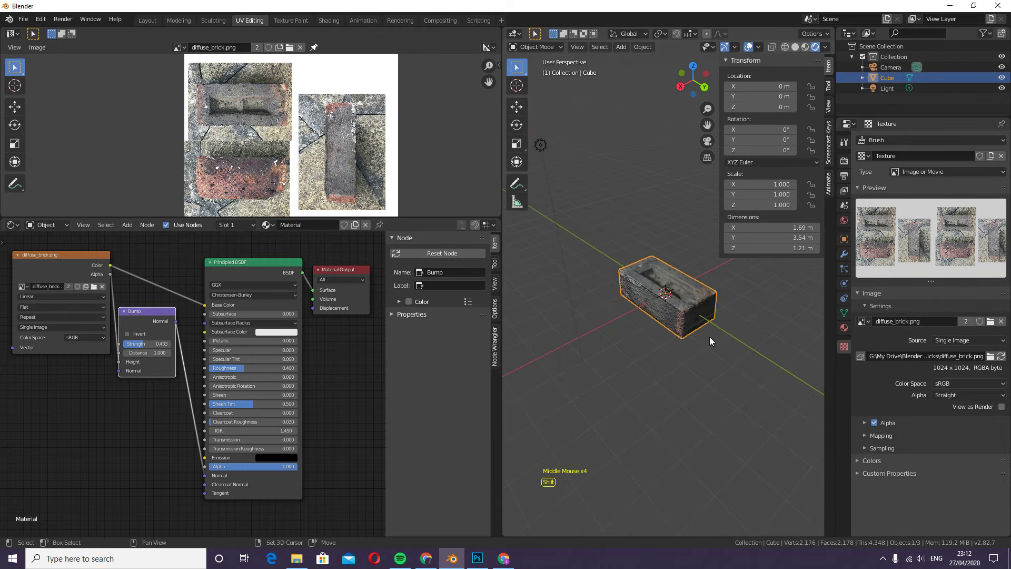
key("shift+d")
key("z")
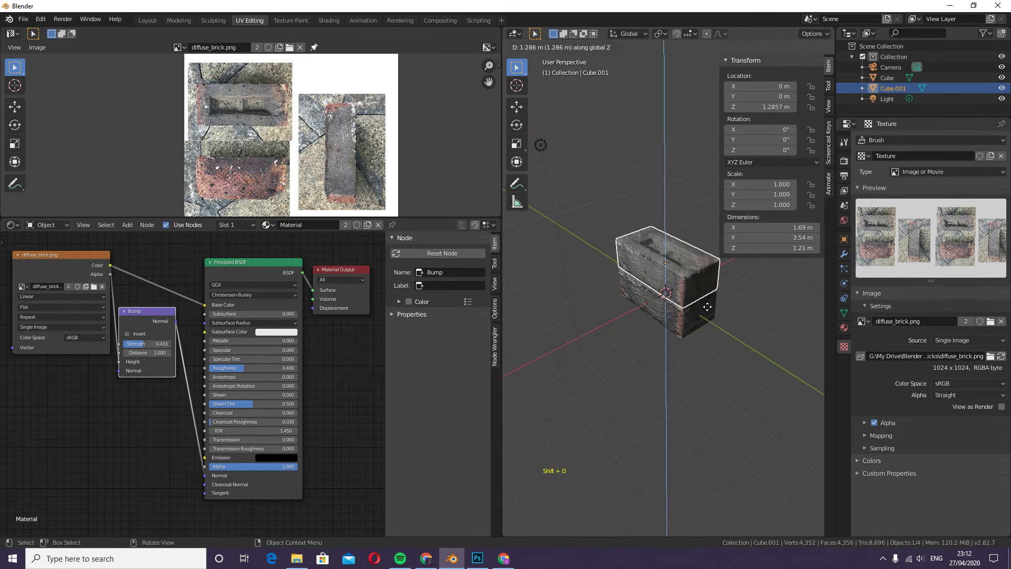
left_click(706, 307)
Step: Rotate the upper brick copy about -113° around the global Z axis and deselect everything
key("r")
key("z")
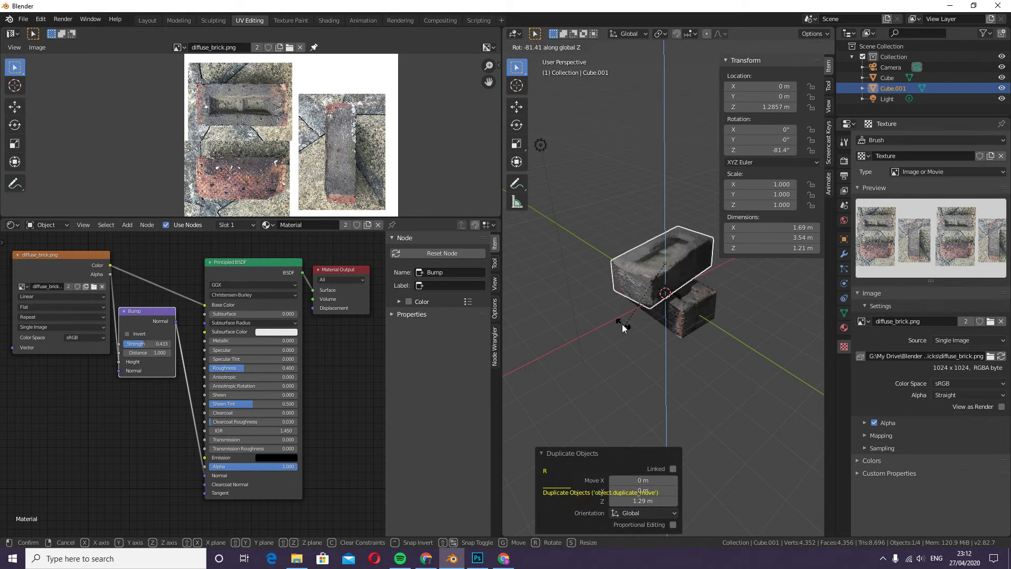
left_click(585, 301)
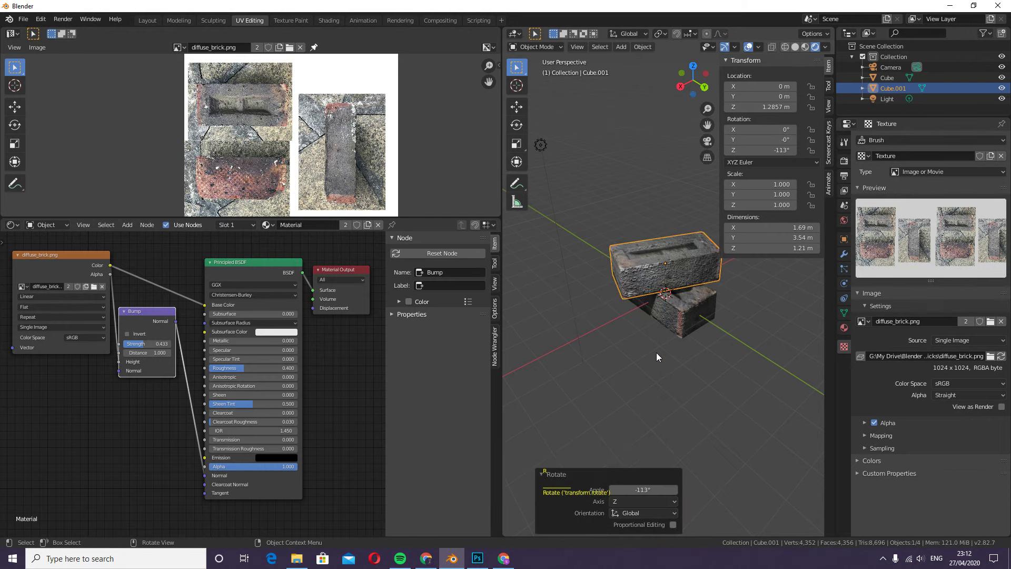
key("alt+a")
Step: Examine the two stacked bricks from several sides, and delete the upper copy
middle_click_drag(655, 364, 797, 358)
middle_click_drag(558, 359, 543, 394)
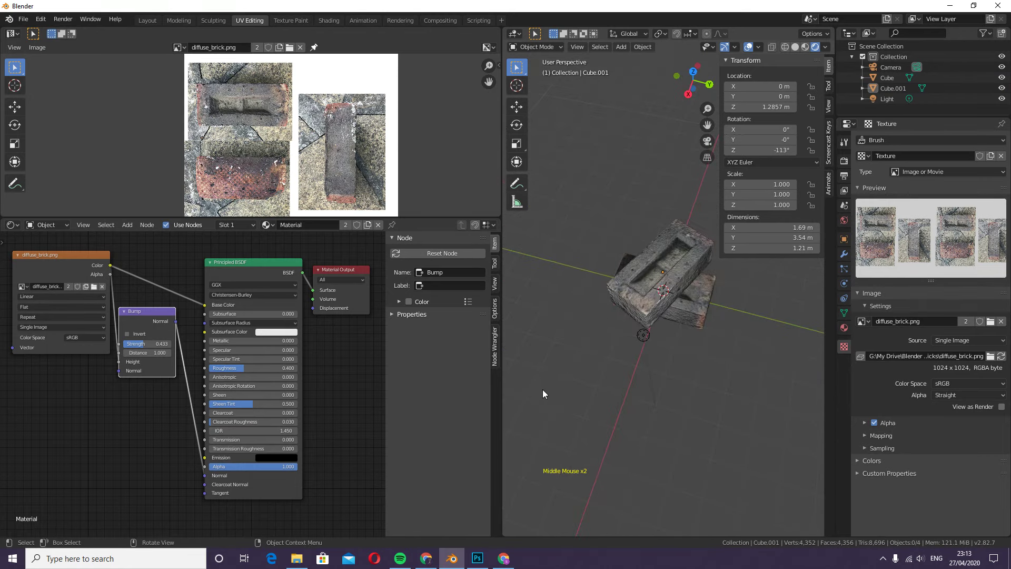
scroll(605, 310, "up", 5)
mouse_move(605, 309)
middle_mouse_down()
mouse_move(650, 326)
mouse_move(538, 279)
mouse_move(593, 295)
middle_mouse_up()
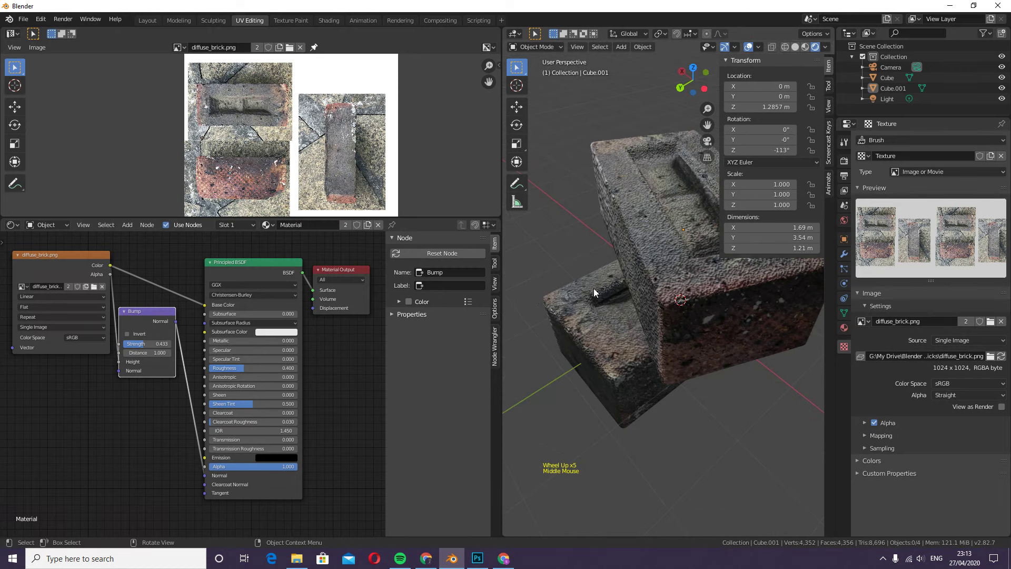
scroll(593, 292, "down", 4)
middle_click_drag(613, 340, 530, 341)
left_click(688, 275)
key("x")
left_click(711, 304)
Step: Look over the remaining brick up close and select it
middle_click_drag(699, 359, 672, 370)
scroll(729, 320, "up", 3)
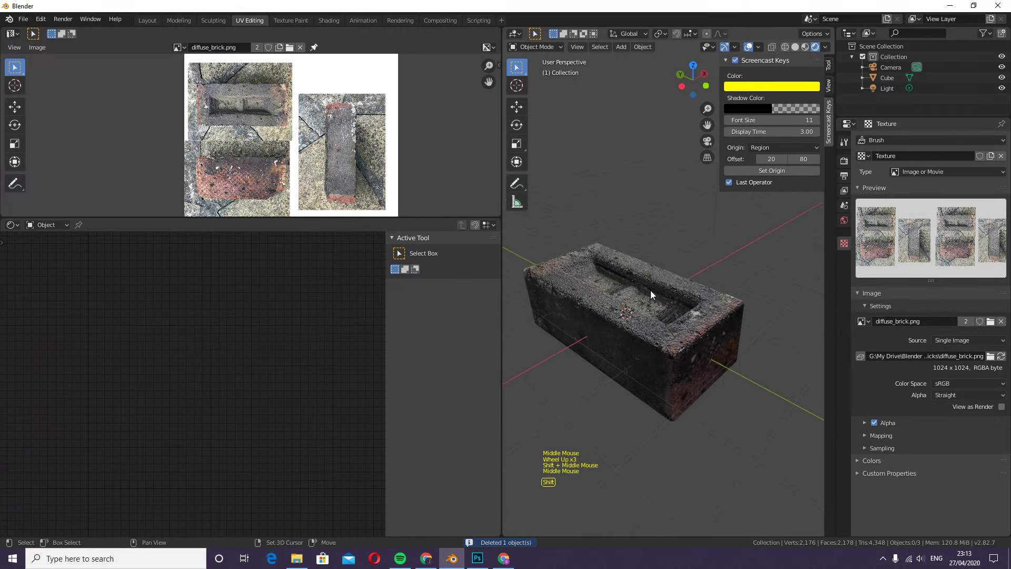
middle_click_drag(651, 294, 721, 393)
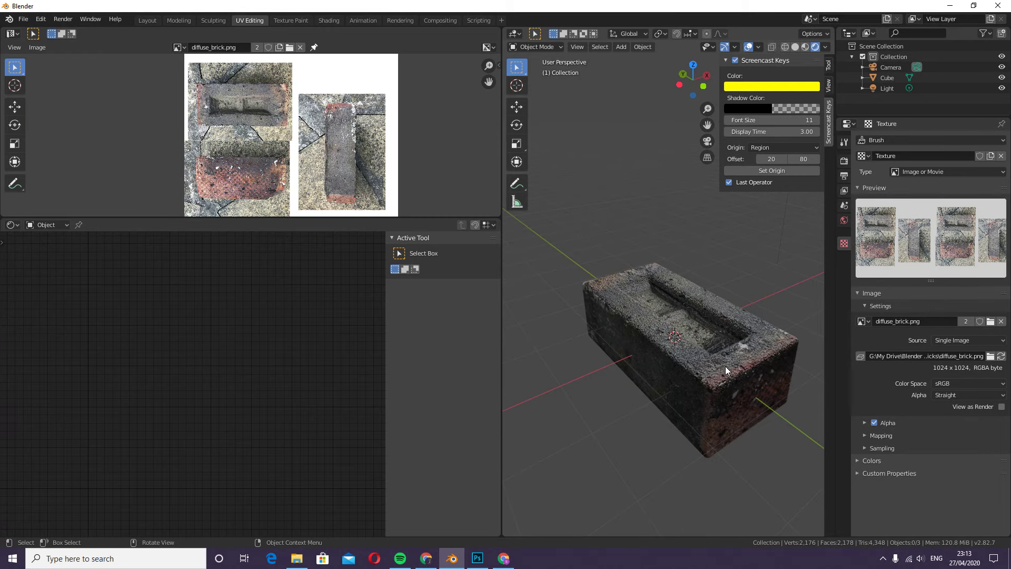
left_click(641, 327)
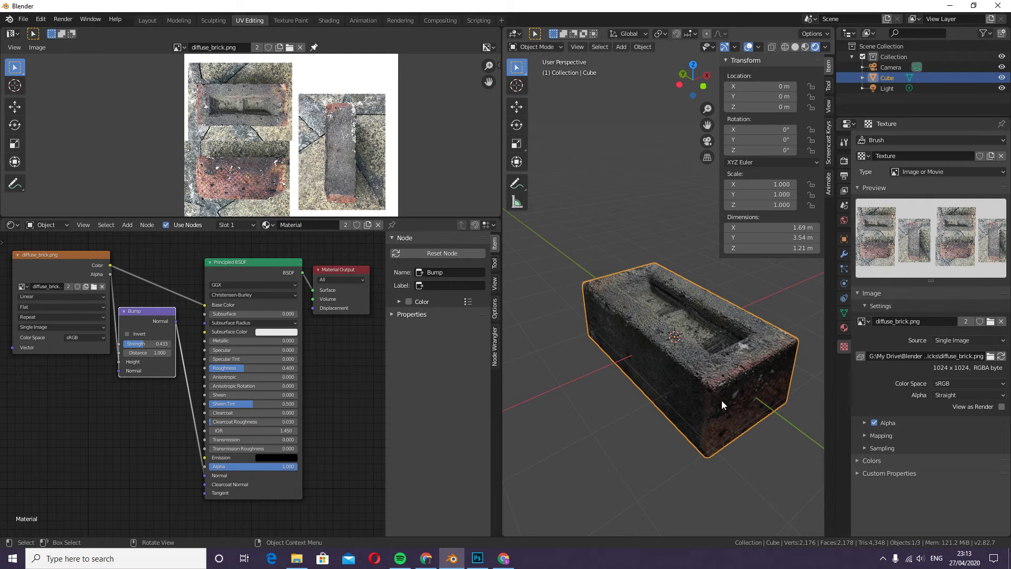
Step: Switch to Chrome and skim the YouTube tutorial "Model an Air Conditioner in Blender" up to about 0:51
mouse_move(458, 552)
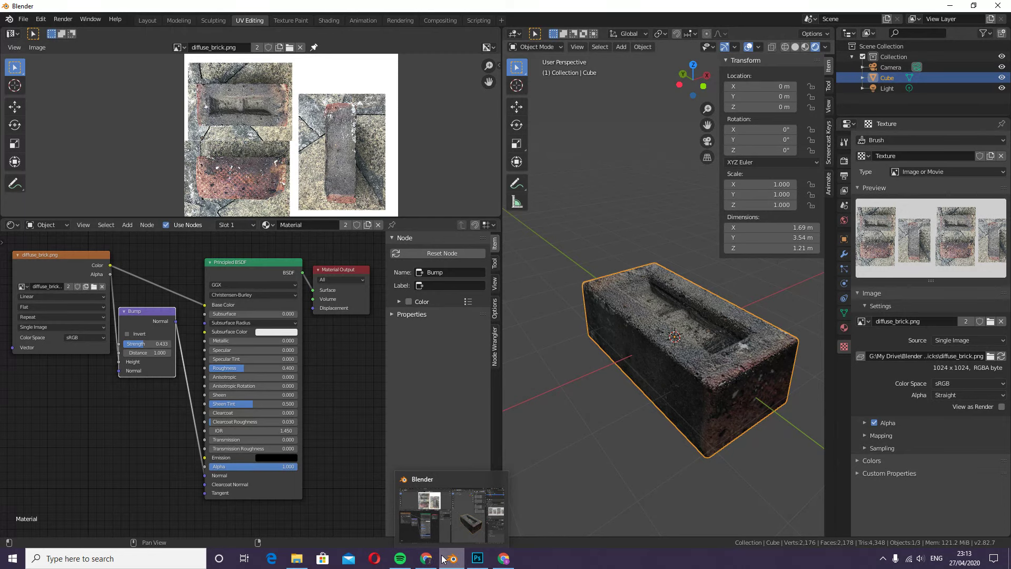
left_click(426, 558)
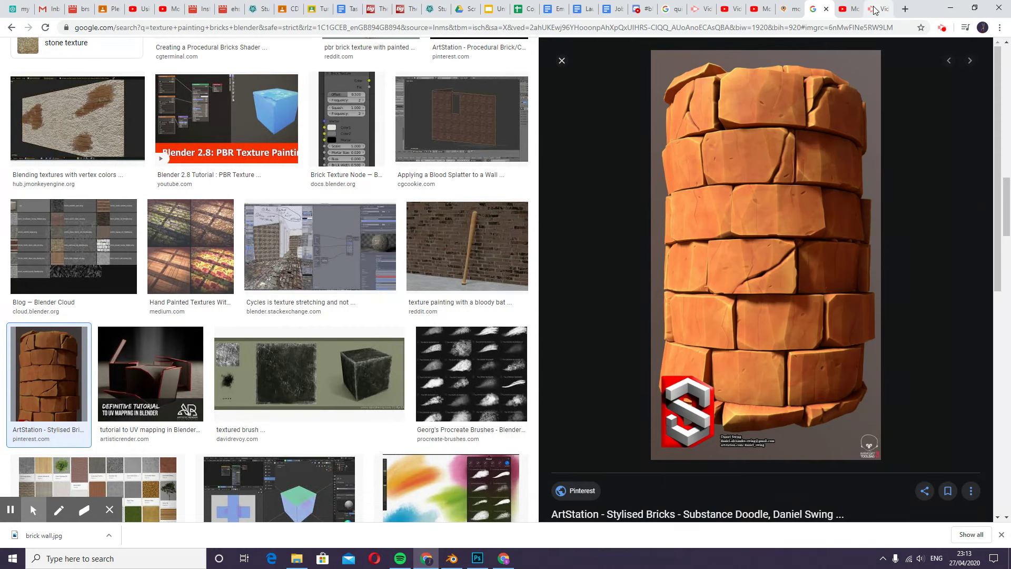
left_click(843, 11)
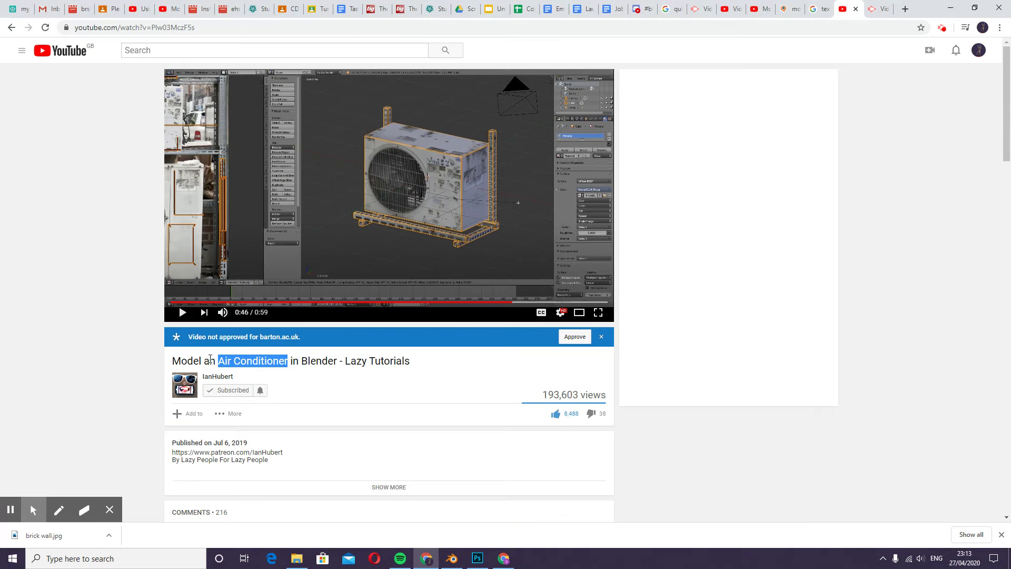
left_click(216, 360)
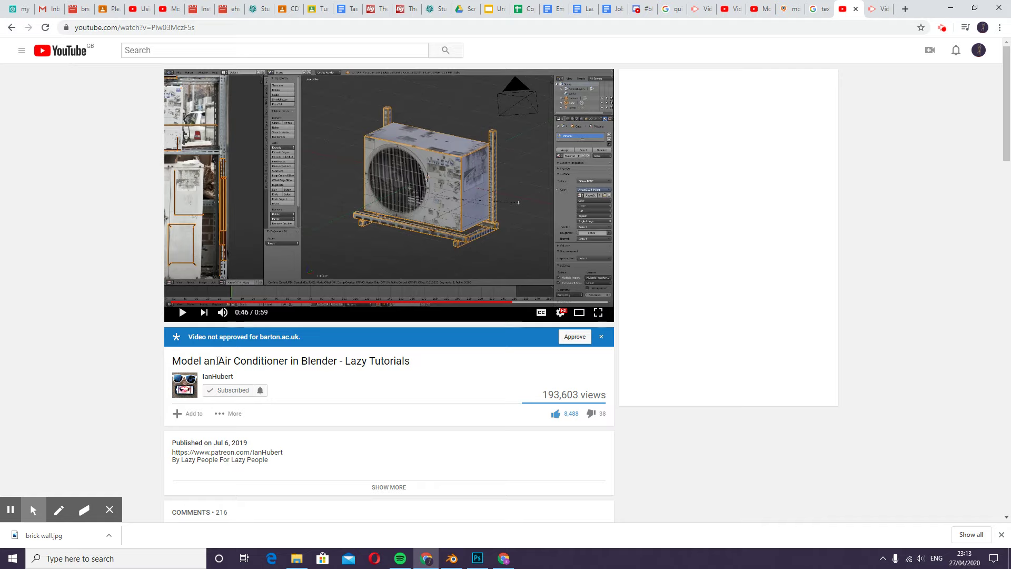
left_click(458, 302)
left_click_drag(343, 304, 529, 303)
left_click(550, 303)
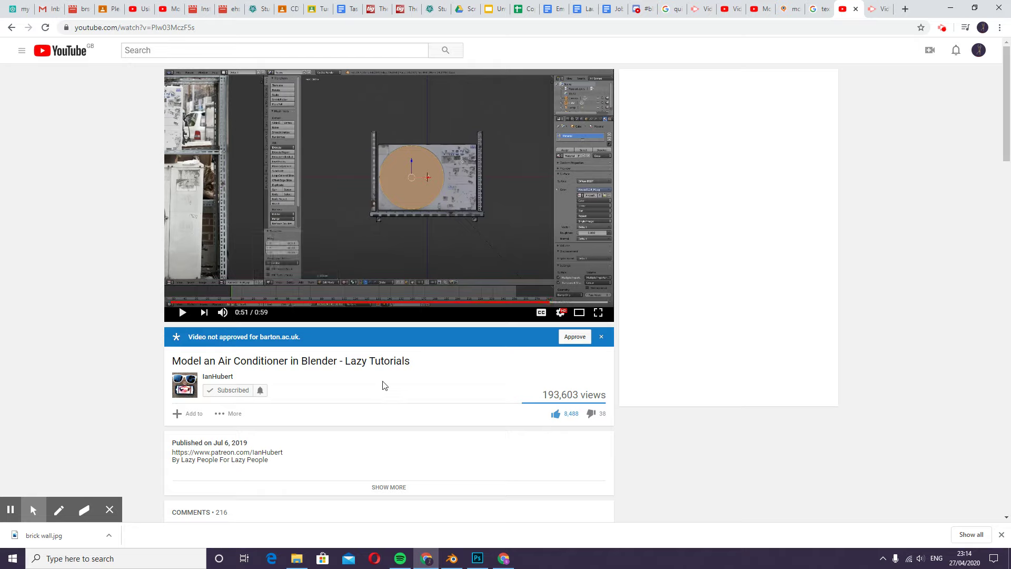
Step: Switch back to Blender and examine the bump-mapped brick from another side
mouse_move(454, 564)
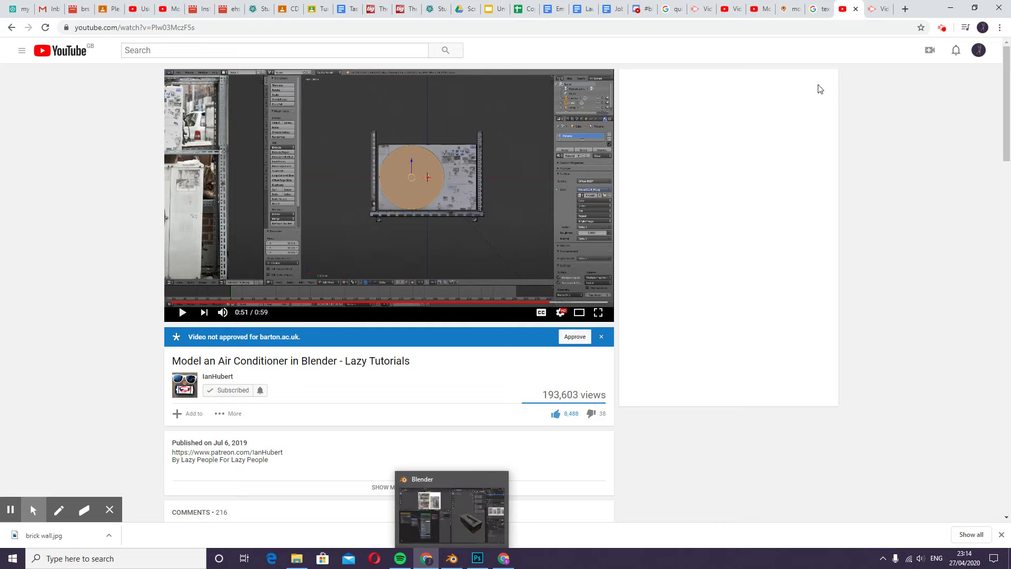
left_click(476, 522)
middle_click_drag(645, 351, 630, 386)
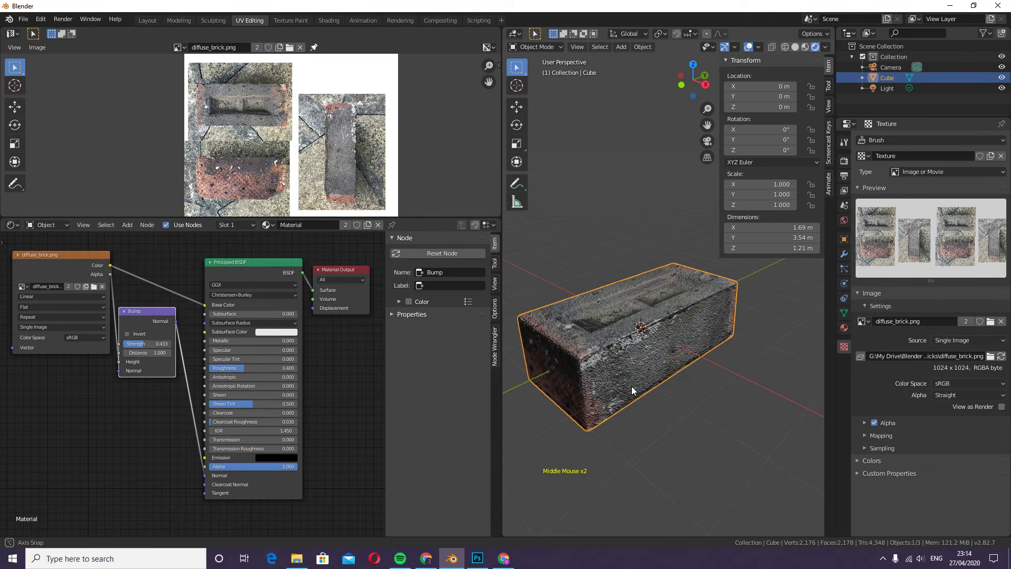
Step: Switch to Chrome and review the stylised bricks image and its related images in the Google results
mouse_move(427, 561)
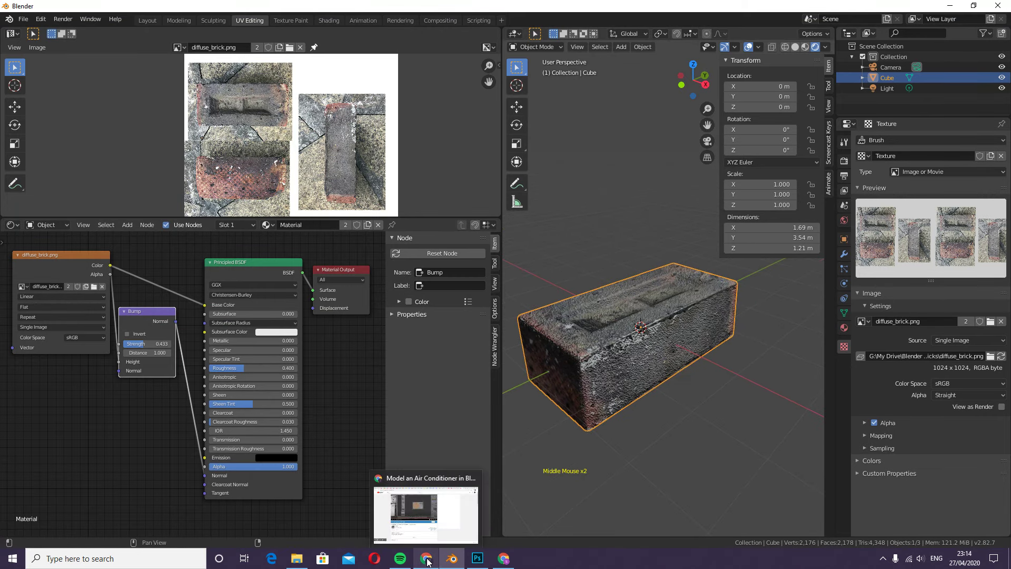
left_click(427, 562)
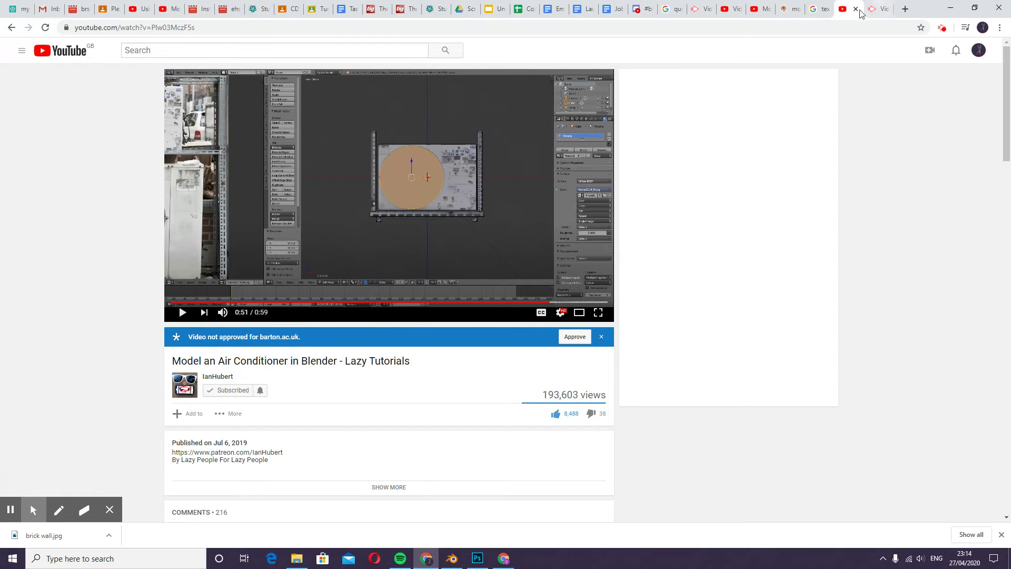
left_click(813, 14)
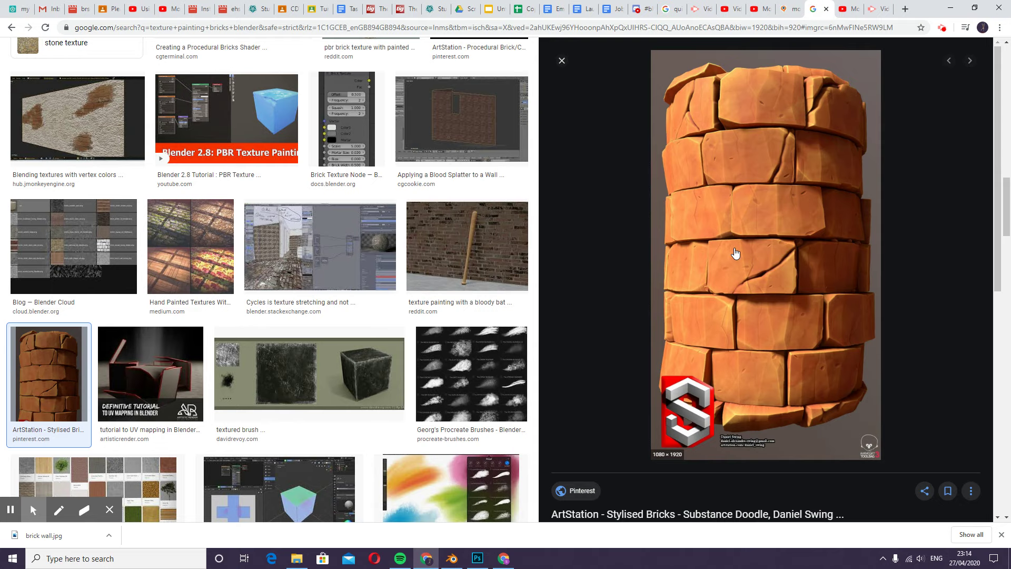
scroll(736, 254, "down", 7)
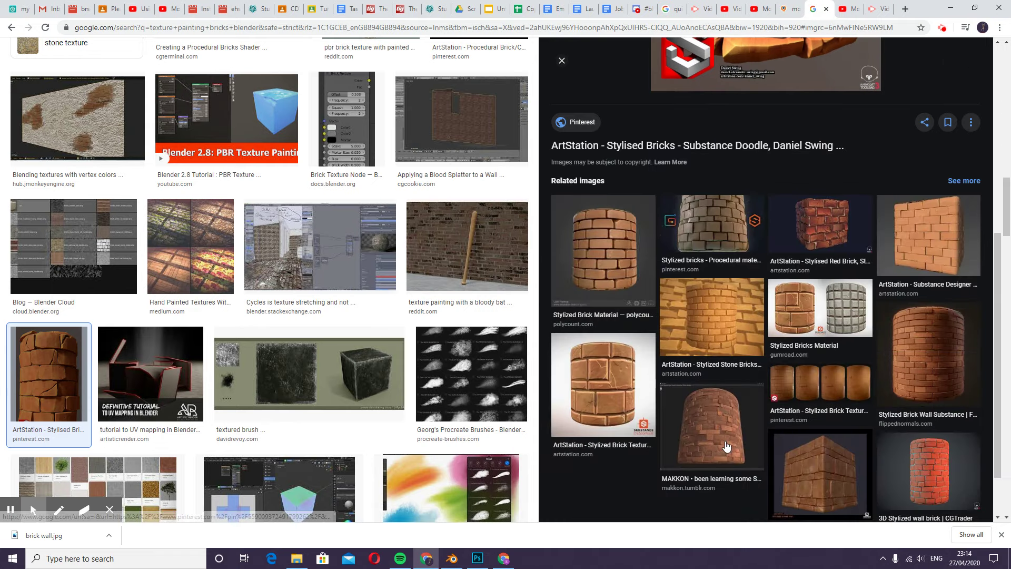
scroll(937, 106, "up", 7)
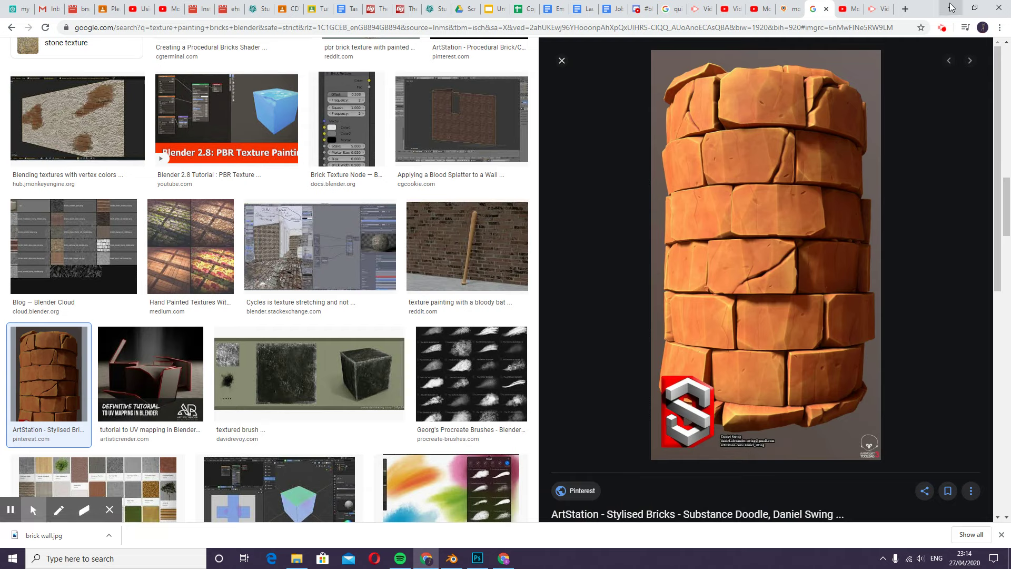
Step: Switch to Photoshop, review the brick texture document and the unwrapping steps list, and return to Chrome
mouse_move(456, 560)
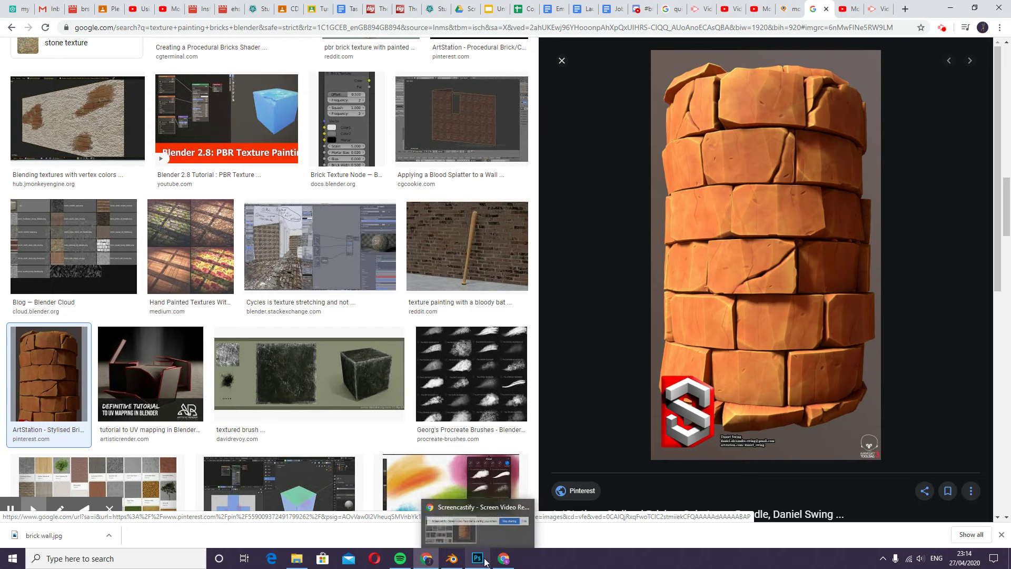
left_click(481, 560)
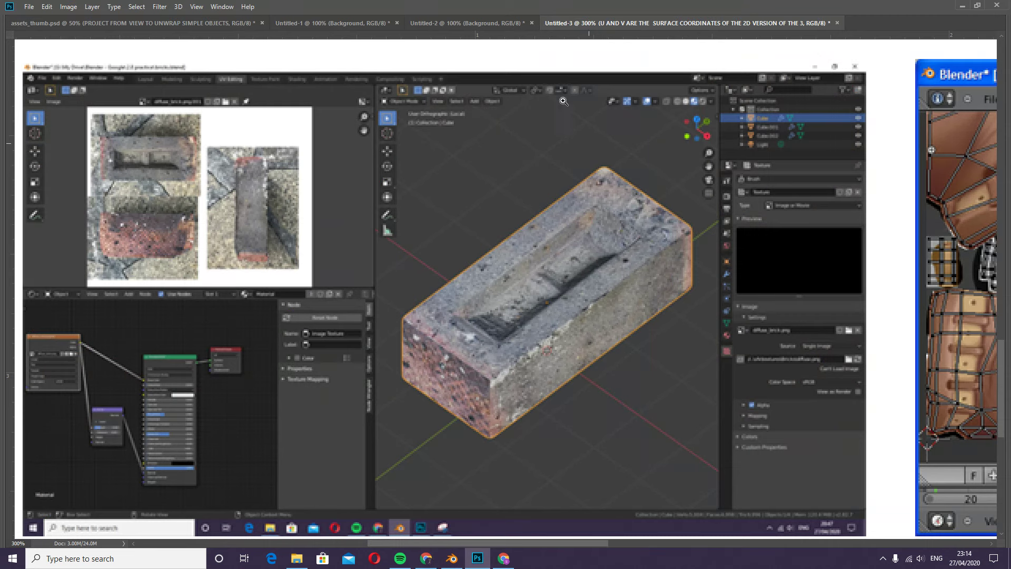
left_click(320, 21)
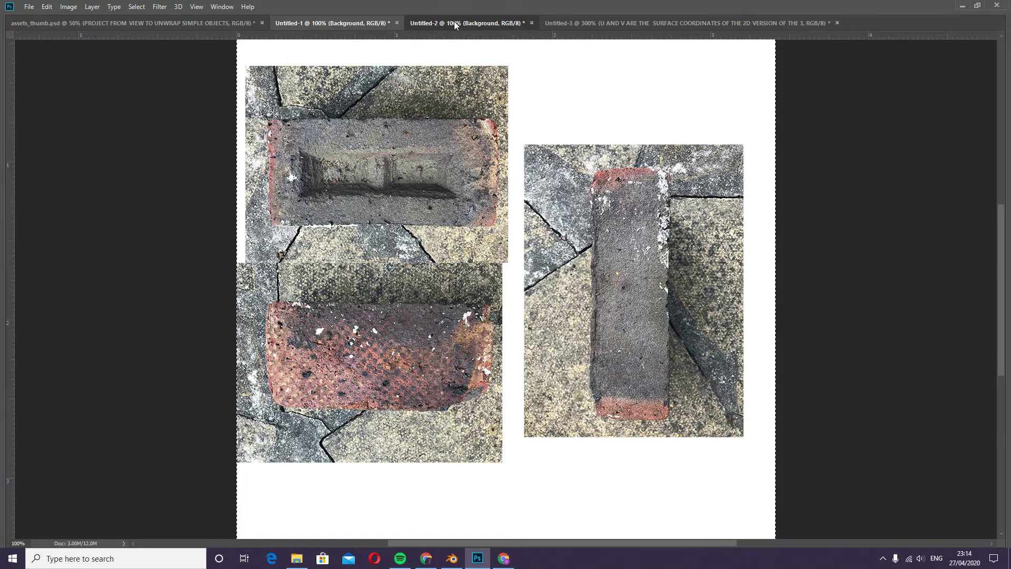
left_click(454, 22)
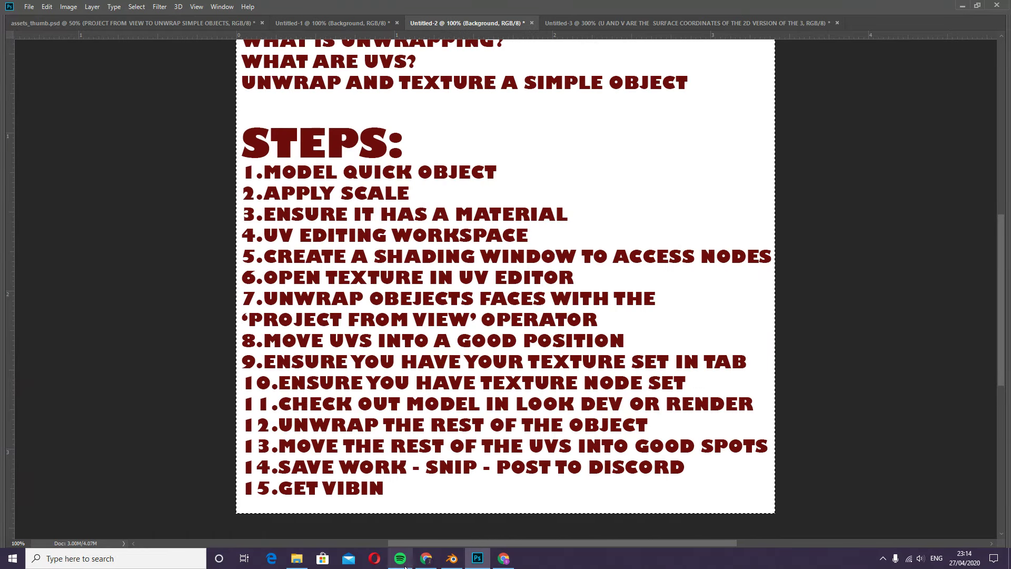
left_click(427, 559)
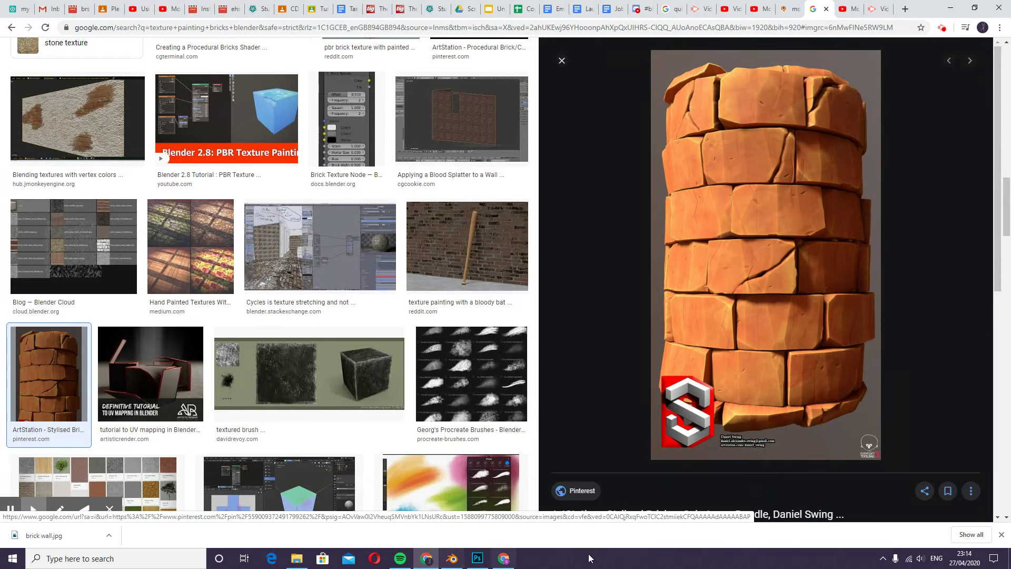